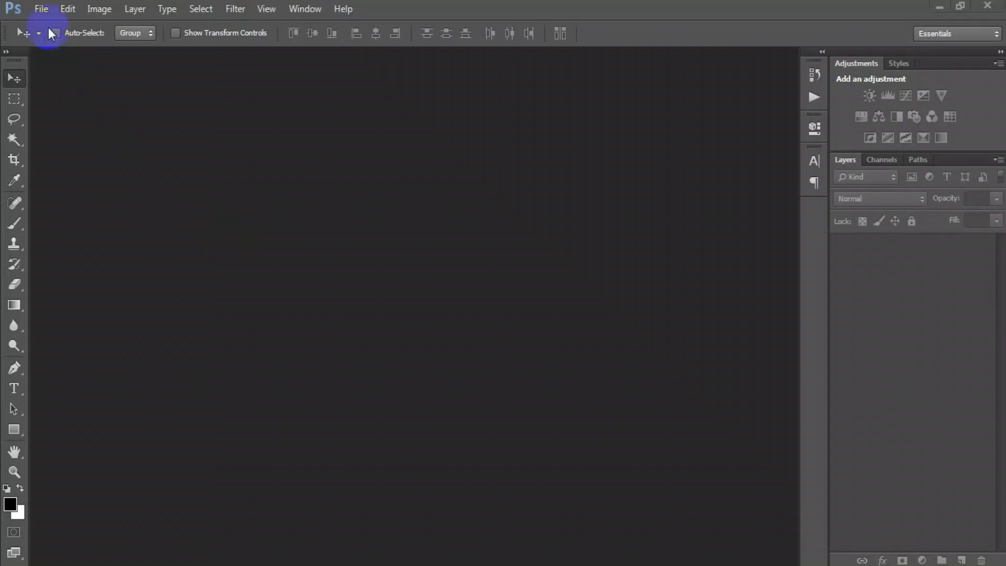
Create a 1080×1080 px document and add a #363636 dark grey Solid Color fill layer
{"action": "left_click", "coordinate": [42, 10]}
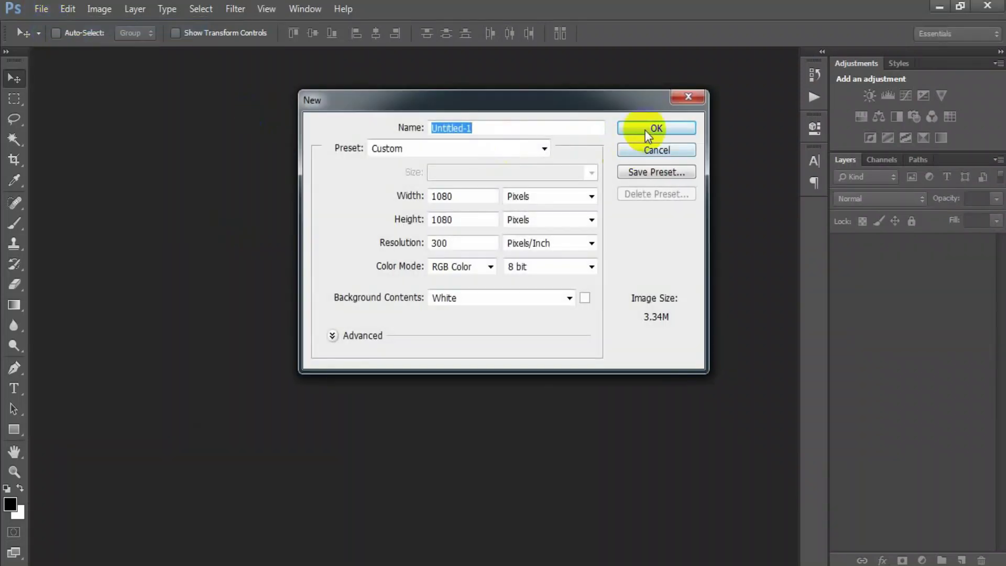
{"action": "left_click", "coordinate": [644, 128]}
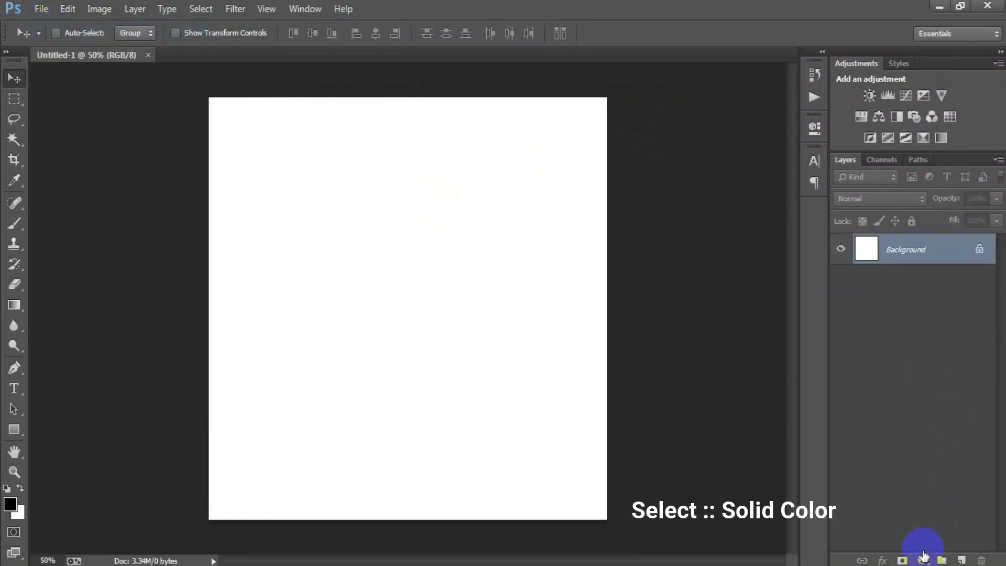
{"action": "left_click", "coordinate": [923, 560]}
{"action": "left_click", "coordinate": [908, 221]}
{"action": "type", "text": "363636"}
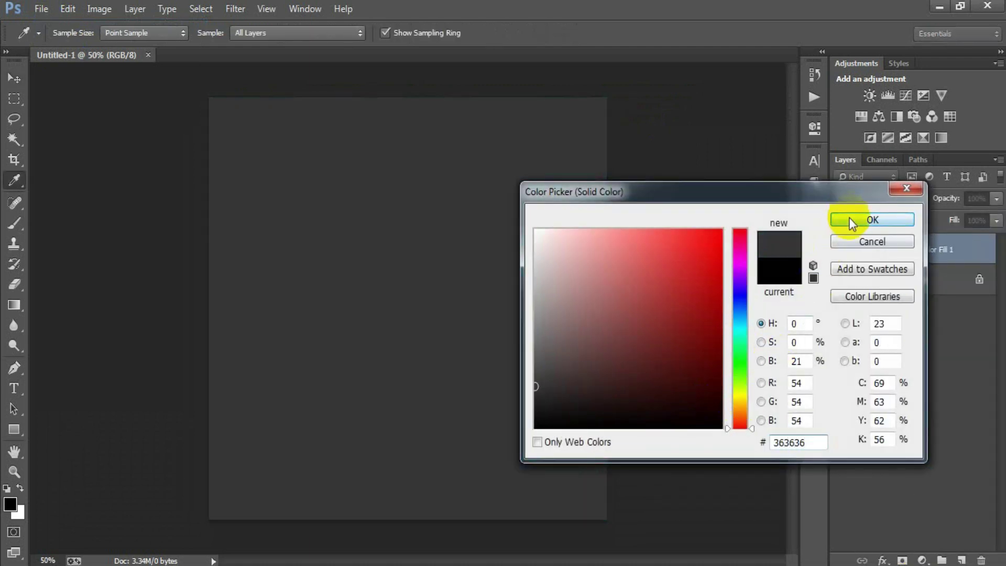
{"action": "left_click", "coordinate": [850, 216]}
{"action": "left_click", "coordinate": [38, 12]}
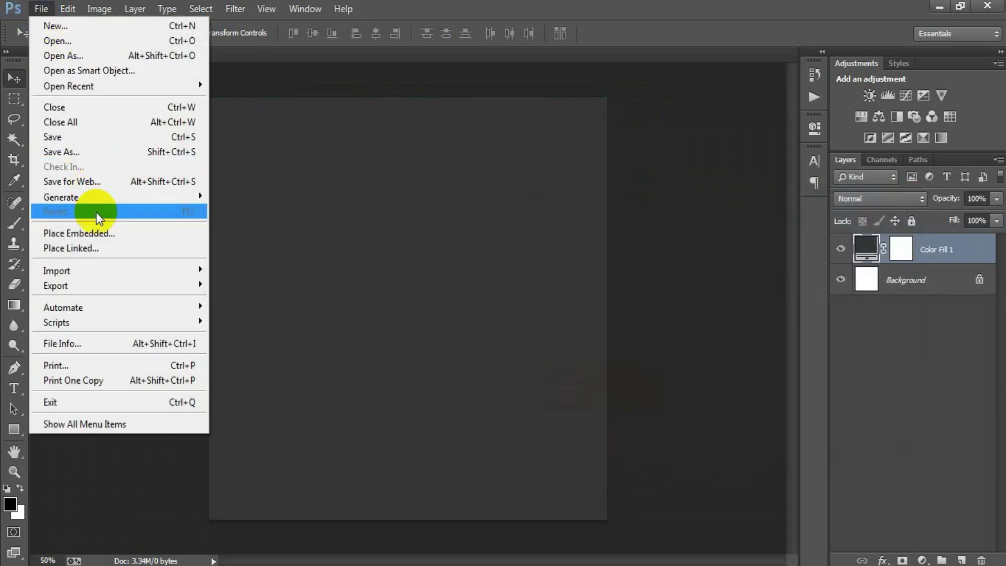
Place the white wood-plank texture as a linked image over the grey fill
{"action": "left_click", "coordinate": [99, 251]}
{"action": "left_click", "coordinate": [720, 154]}
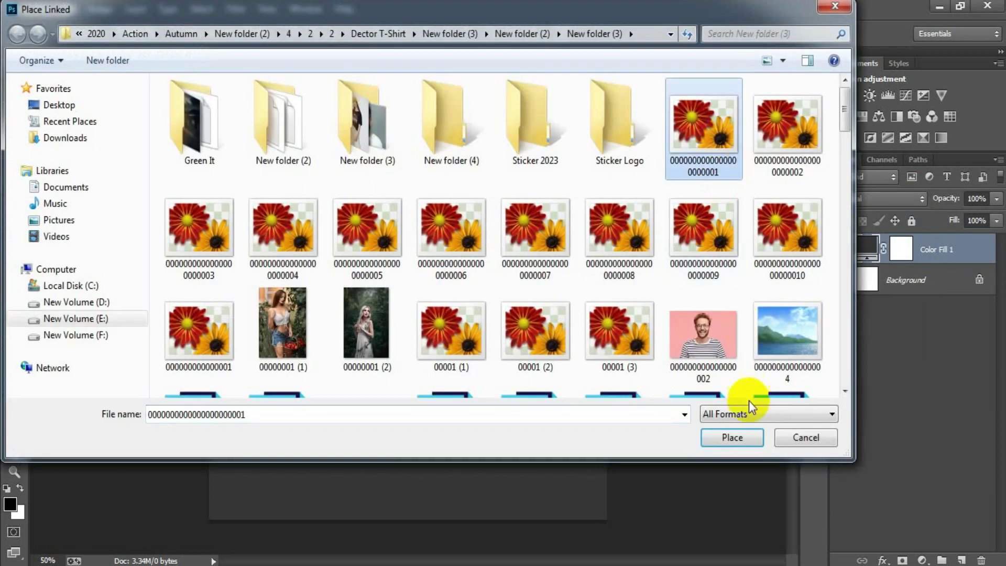
{"action": "left_click", "coordinate": [744, 438]}
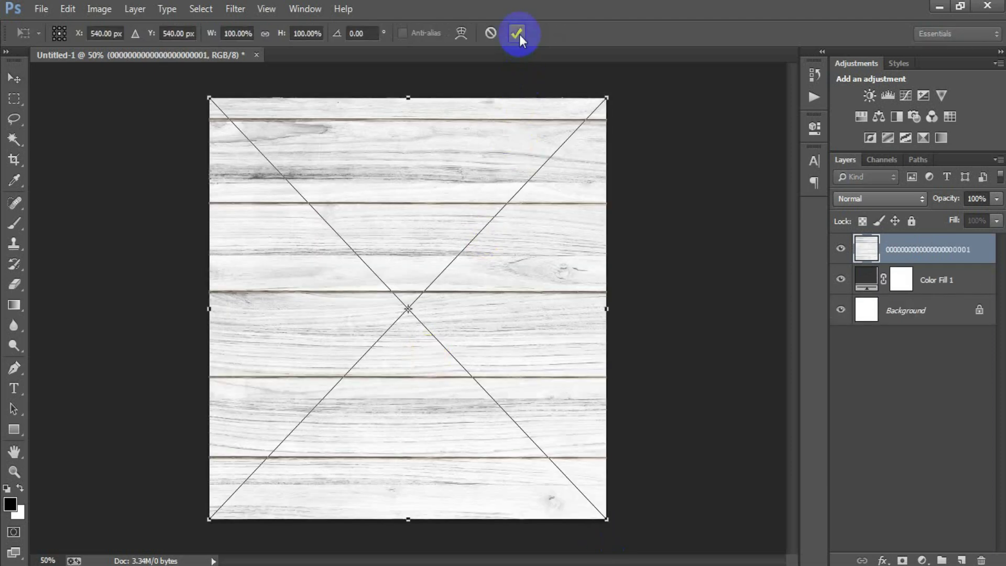
{"action": "left_click", "coordinate": [519, 35]}
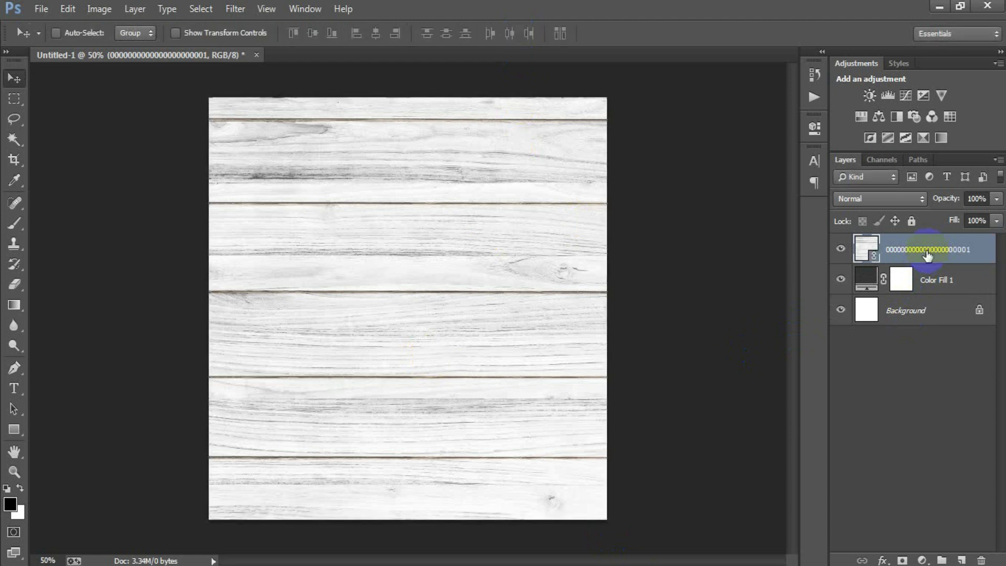
Rasterize the wood layer and set its blend mode to Multiply
{"action": "right_click", "coordinate": [928, 250]}
{"action": "left_click", "coordinate": [750, 292]}
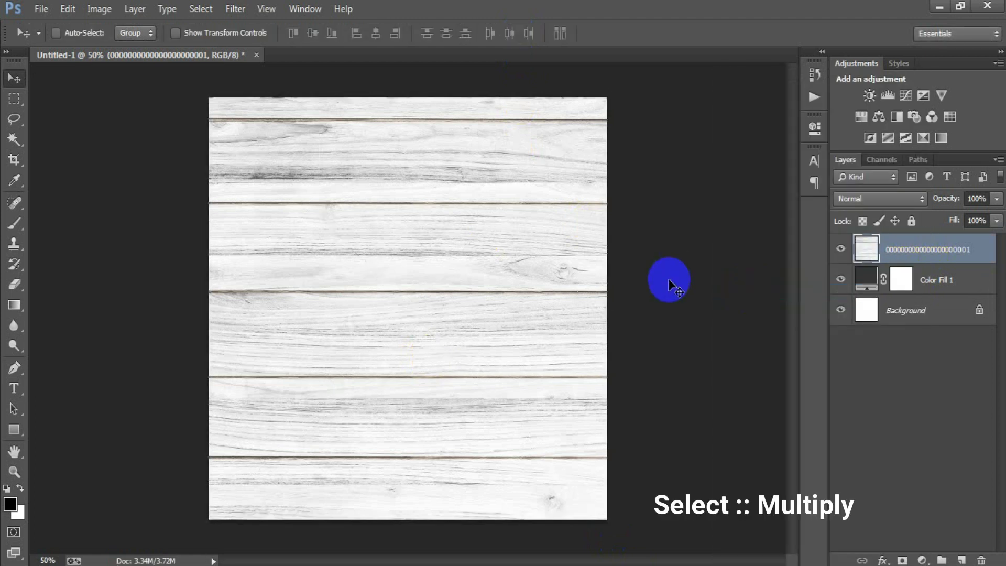
{"action": "left_click", "coordinate": [847, 198]}
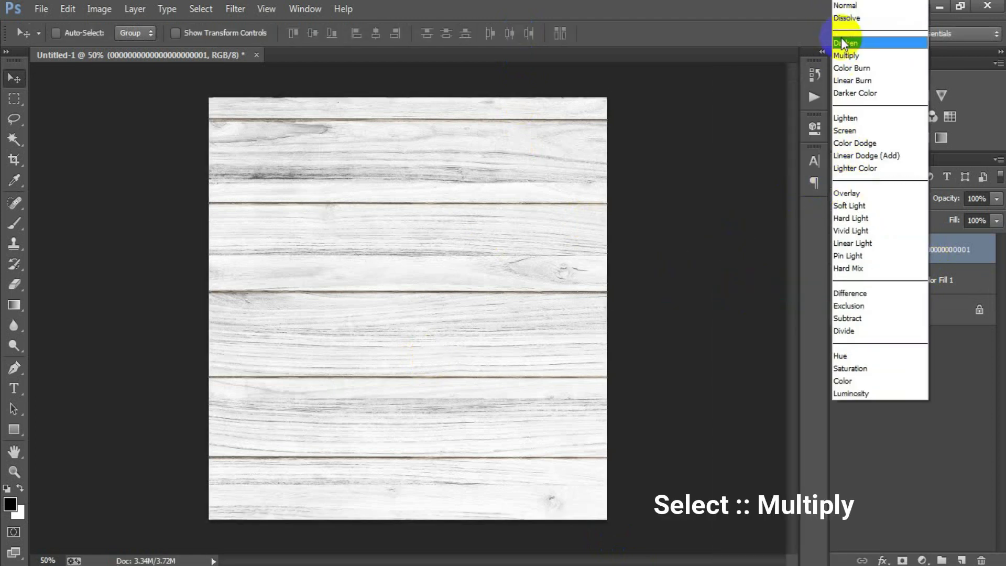
{"action": "left_click", "coordinate": [847, 55]}
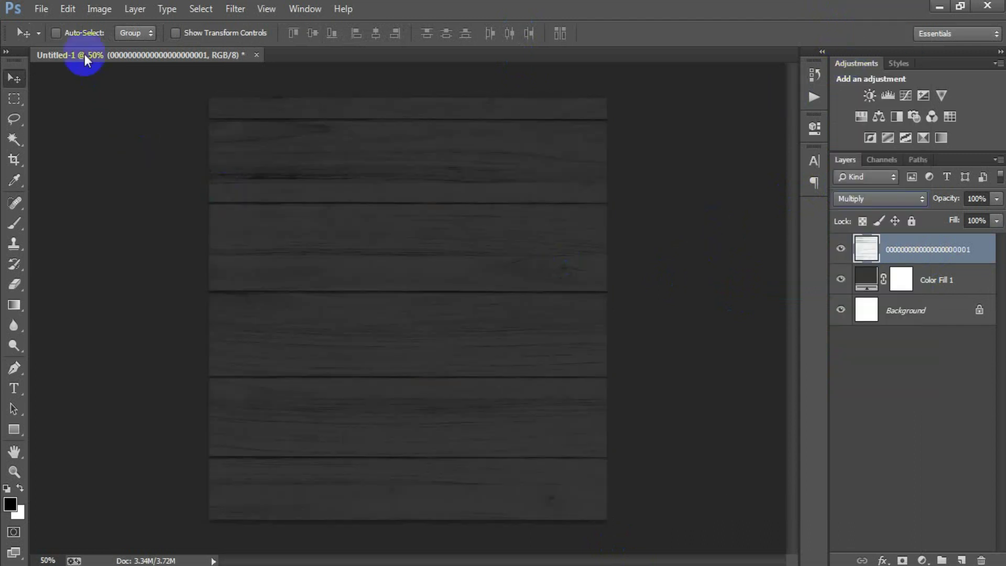
{"action": "left_click", "coordinate": [42, 9]}
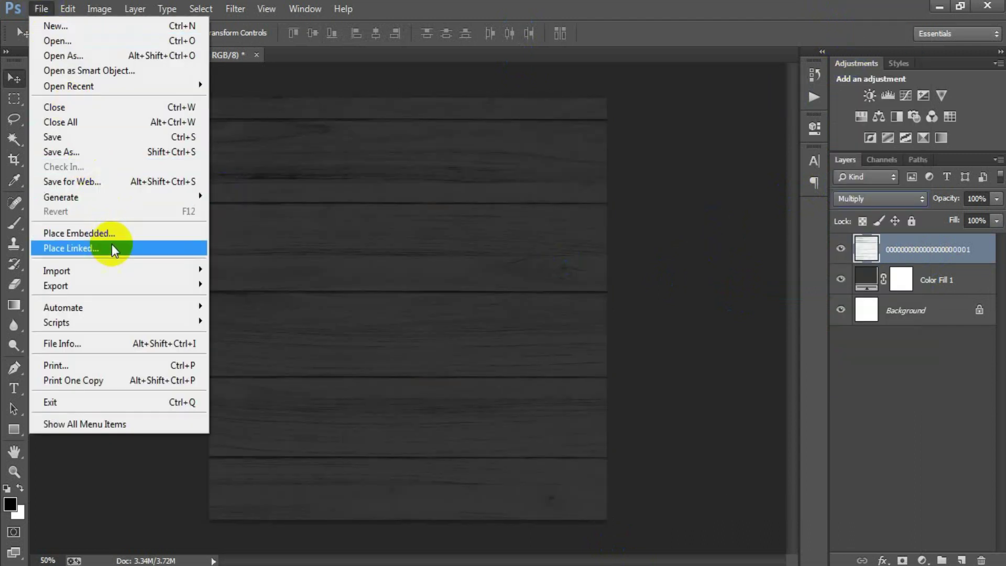
Place the dark wood texture as a linked image on top
{"action": "left_click", "coordinate": [111, 246]}
{"action": "left_click", "coordinate": [781, 169]}
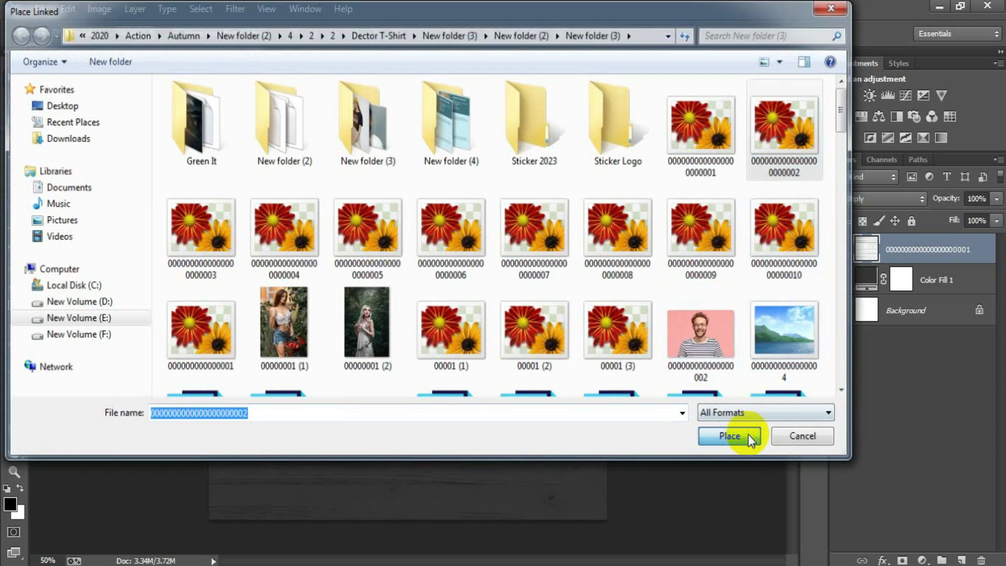
{"action": "left_click", "coordinate": [748, 435]}
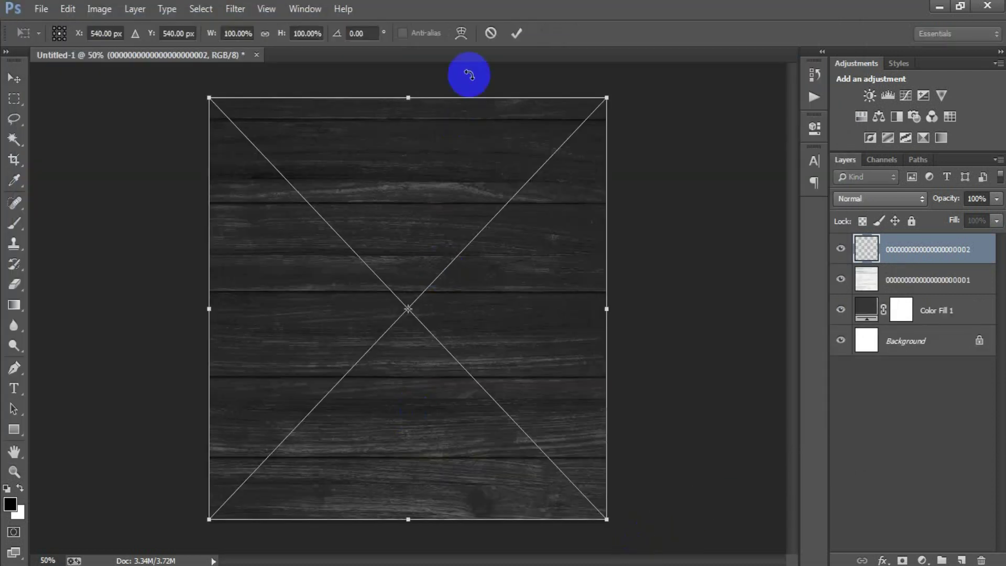
{"action": "left_click", "coordinate": [512, 40]}
{"action": "left_click", "coordinate": [916, 269]}
Rasterize the dark wood layer and blend it with Linear Dodge (Add) at 50% opacity
{"action": "right_click", "coordinate": [923, 254]}
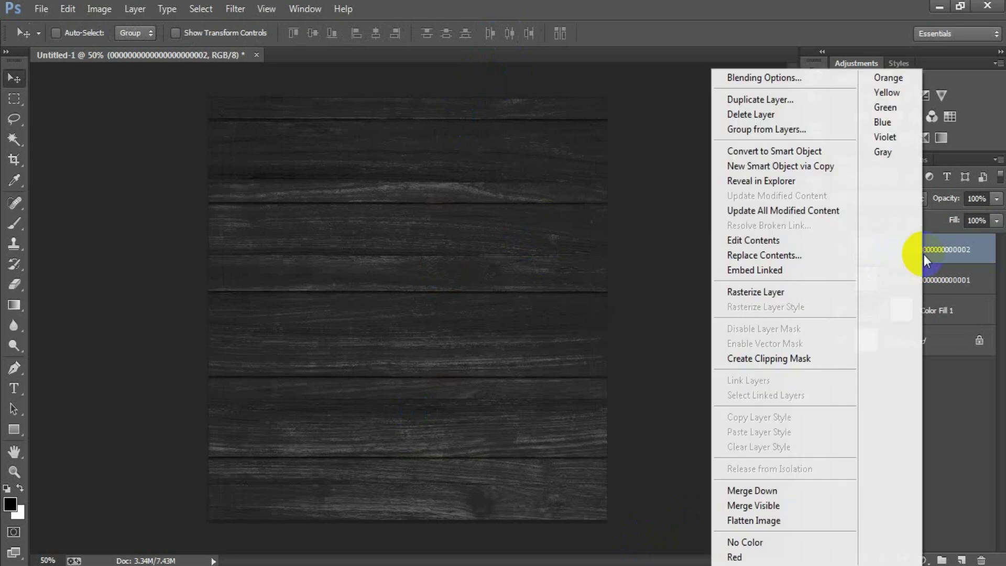
{"action": "left_click", "coordinate": [783, 295]}
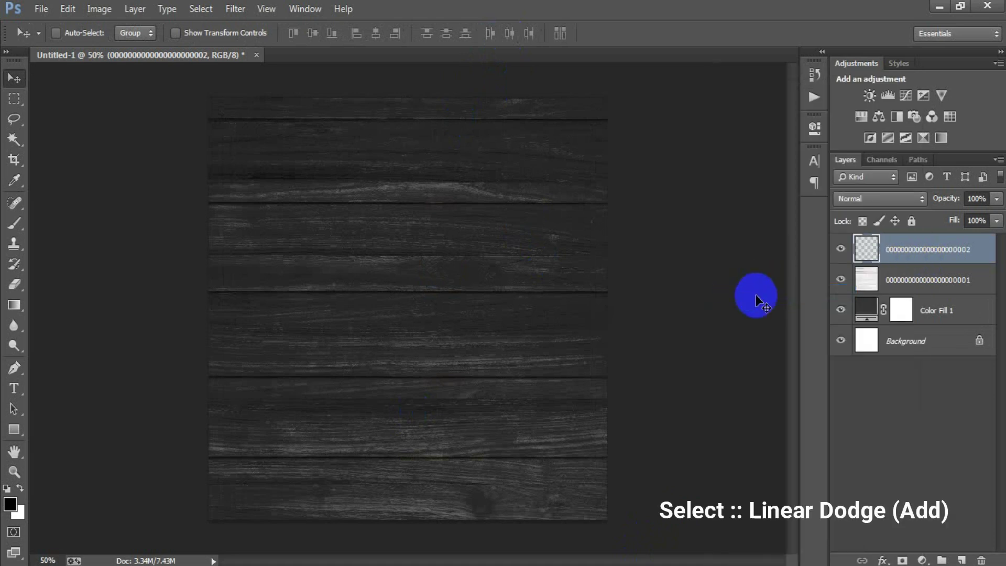
{"action": "left_click", "coordinate": [899, 201]}
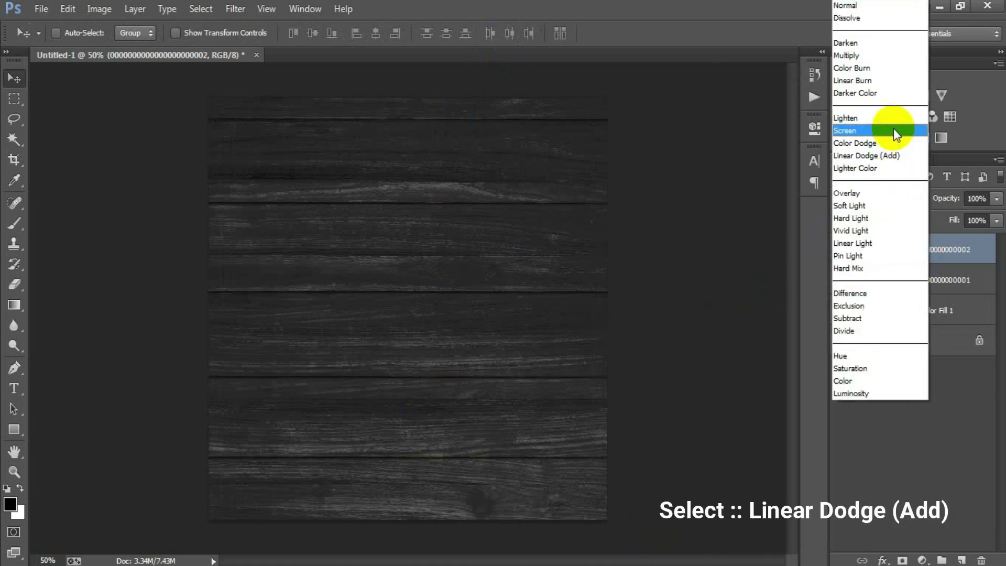
{"action": "left_click", "coordinate": [883, 156]}
{"action": "left_click", "coordinate": [978, 200]}
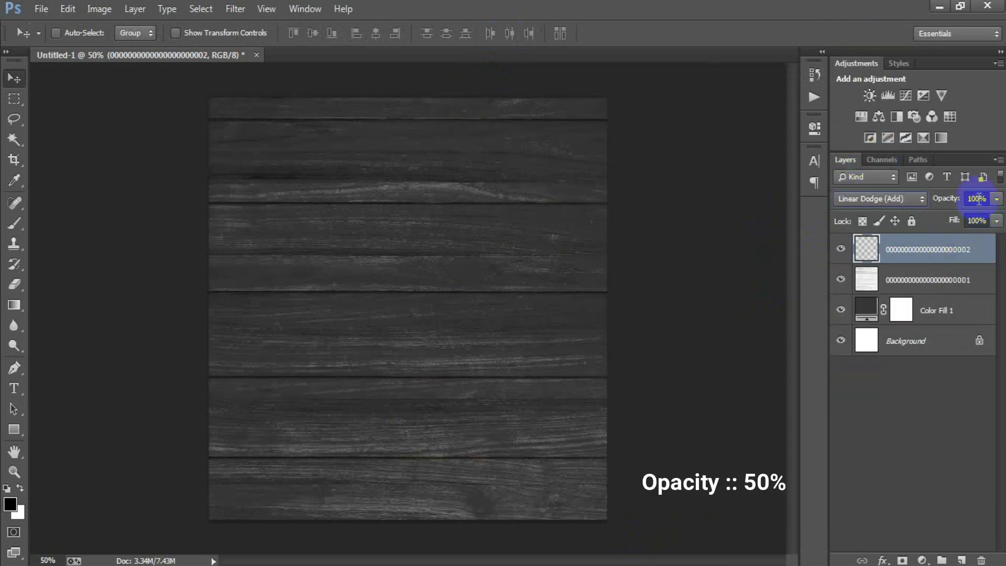
{"action": "type", "text": "50"}
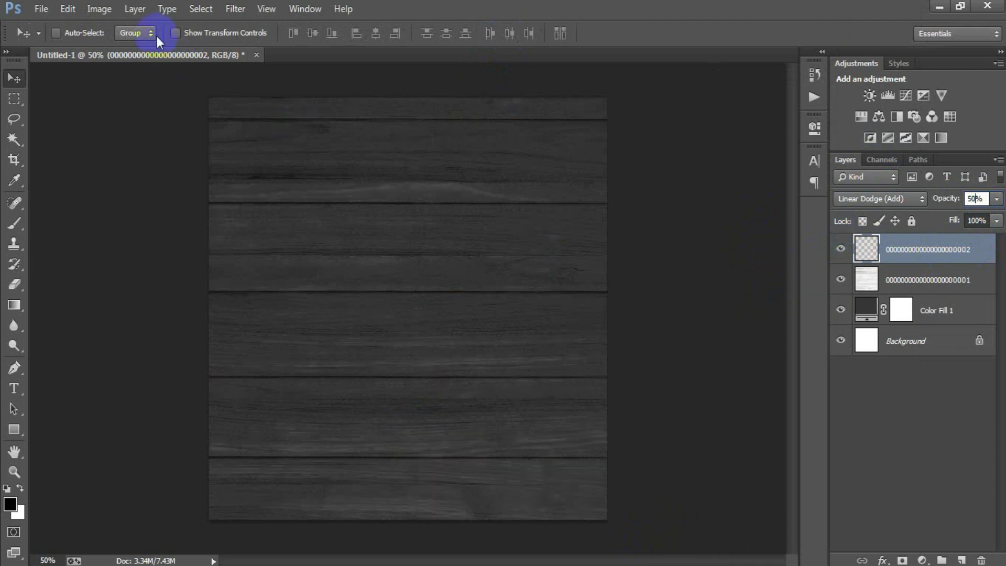
{"action": "left_click", "coordinate": [42, 9]}
Place the orange fire-and-smoke image as a linked layer
{"action": "left_click", "coordinate": [102, 252]}
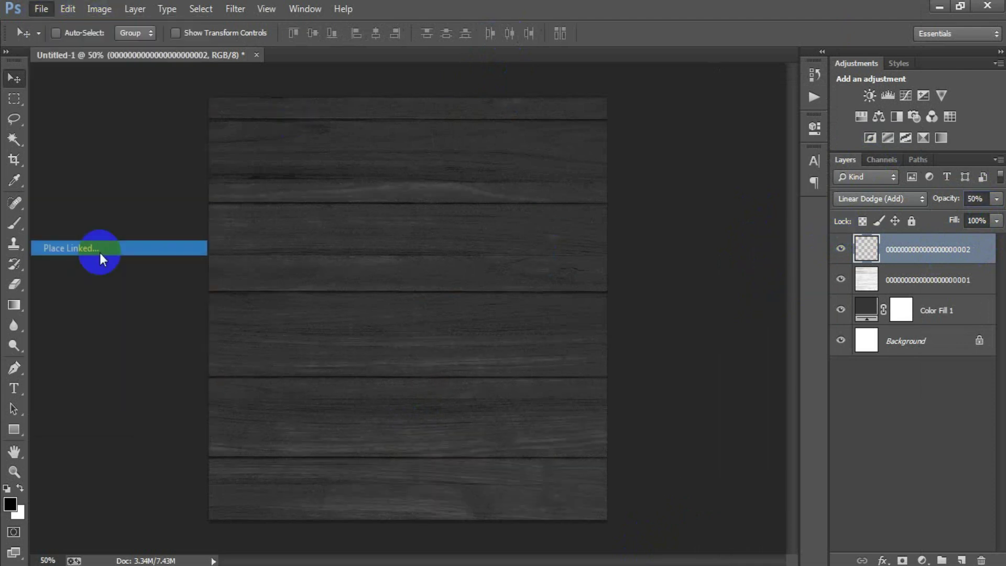
{"action": "left_click", "coordinate": [209, 246]}
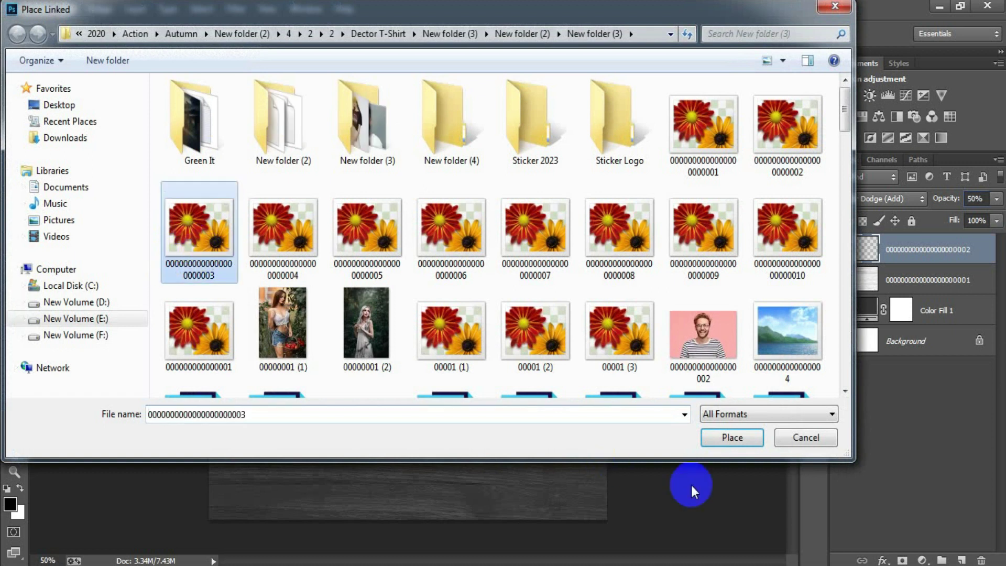
{"action": "left_click", "coordinate": [738, 442]}
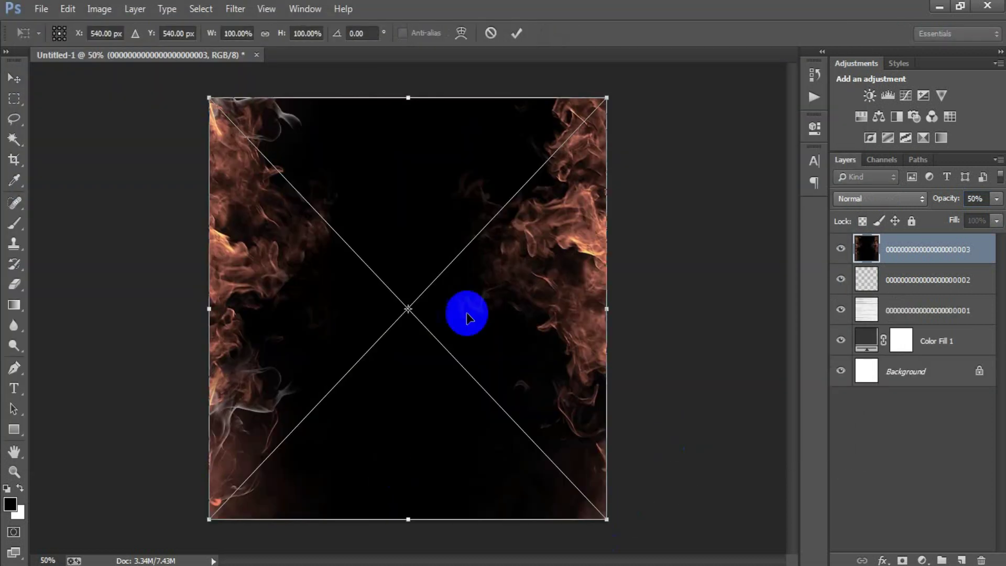
{"action": "left_click", "coordinate": [514, 38]}
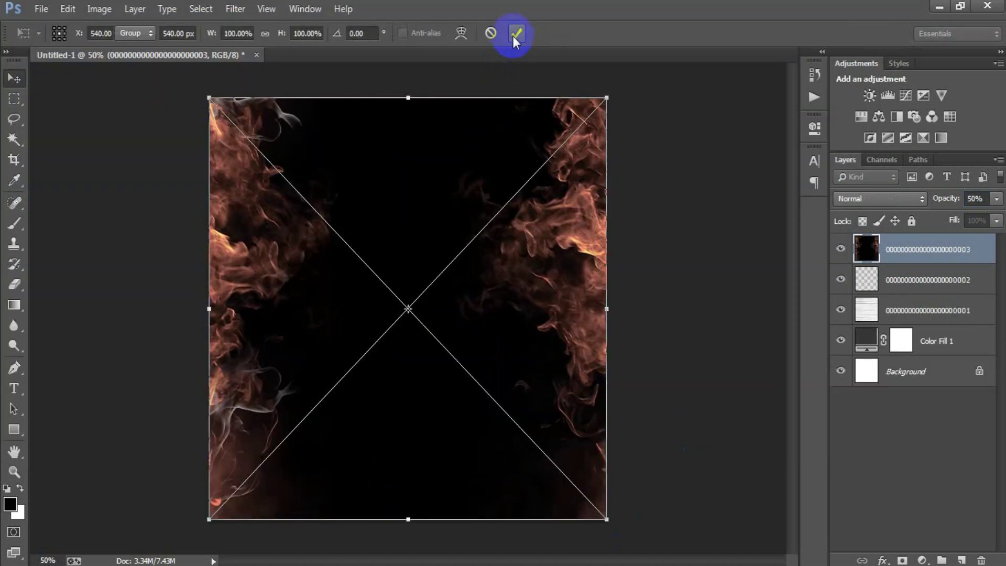
Rasterize the fire layer and set its blend mode to Lighten
{"action": "right_click", "coordinate": [944, 254]}
{"action": "left_click", "coordinate": [821, 292]}
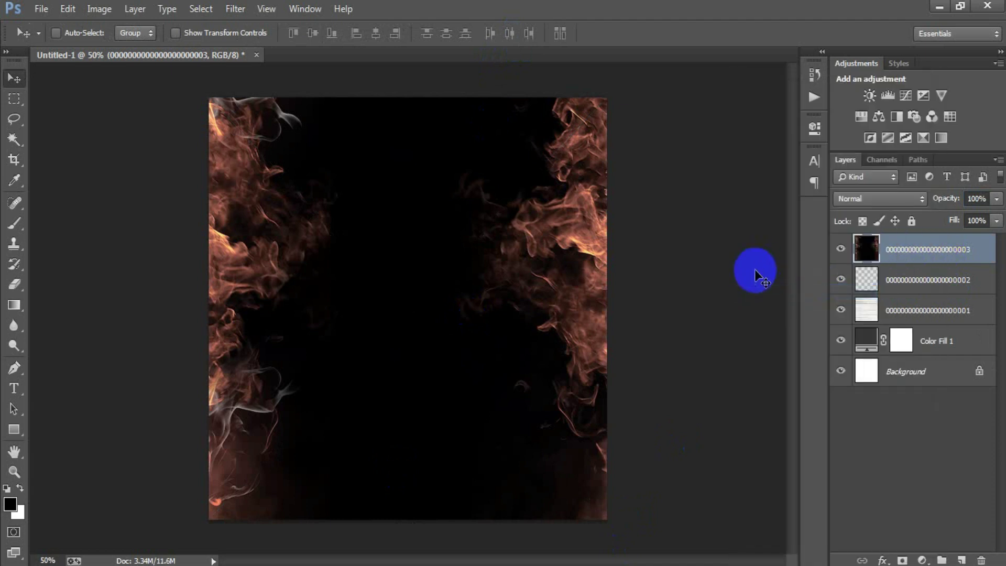
{"action": "left_click", "coordinate": [884, 200]}
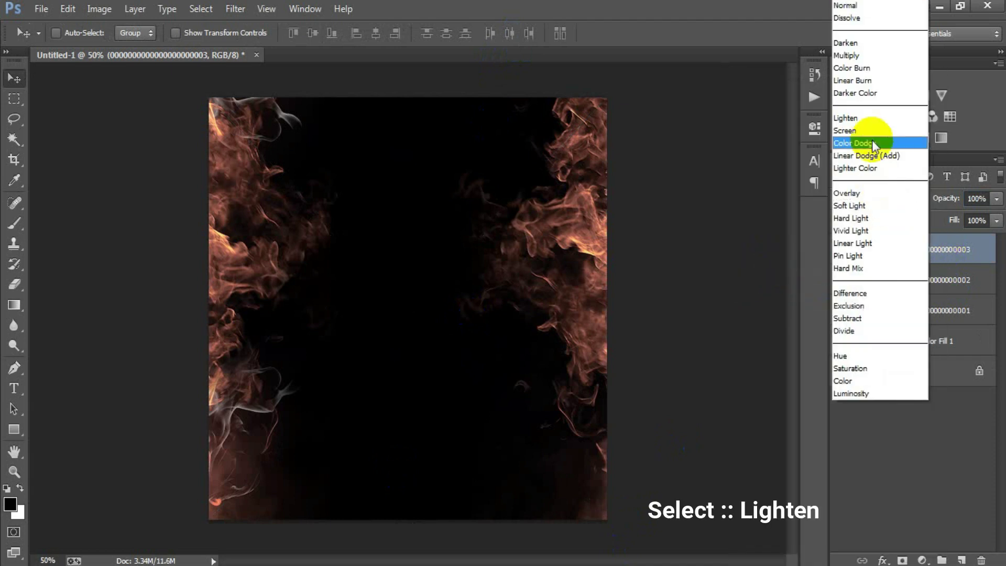
{"action": "left_click", "coordinate": [870, 119]}
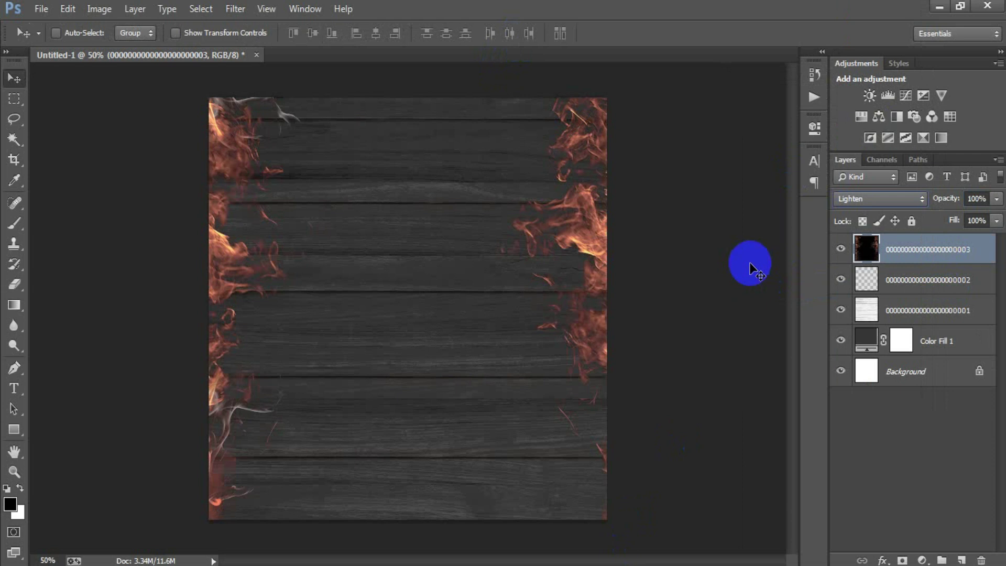
{"action": "left_click", "coordinate": [41, 9]}
Place the torn white paper image and rasterize its layer
{"action": "left_click", "coordinate": [85, 248]}
{"action": "left_click", "coordinate": [262, 236]}
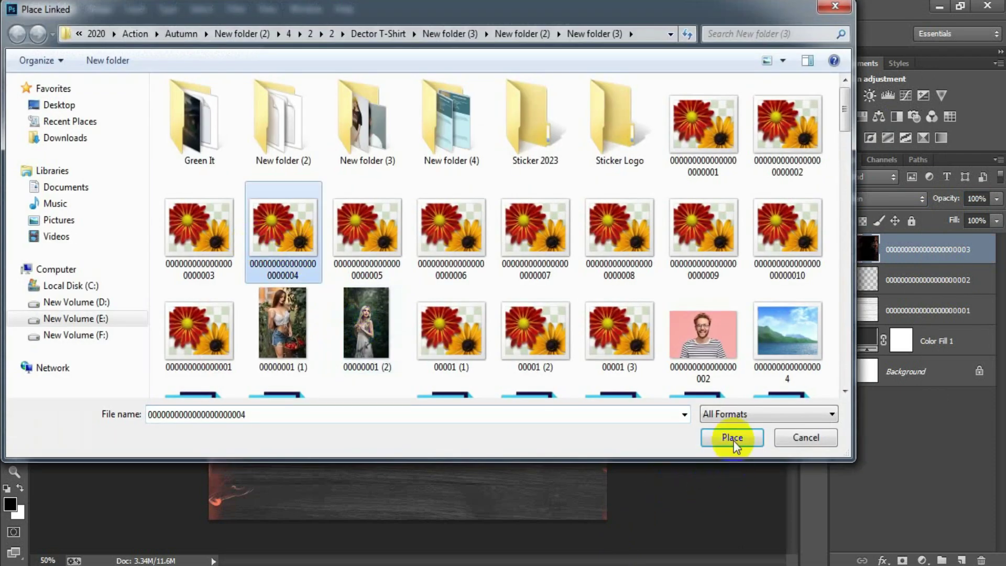
{"action": "left_click", "coordinate": [734, 438]}
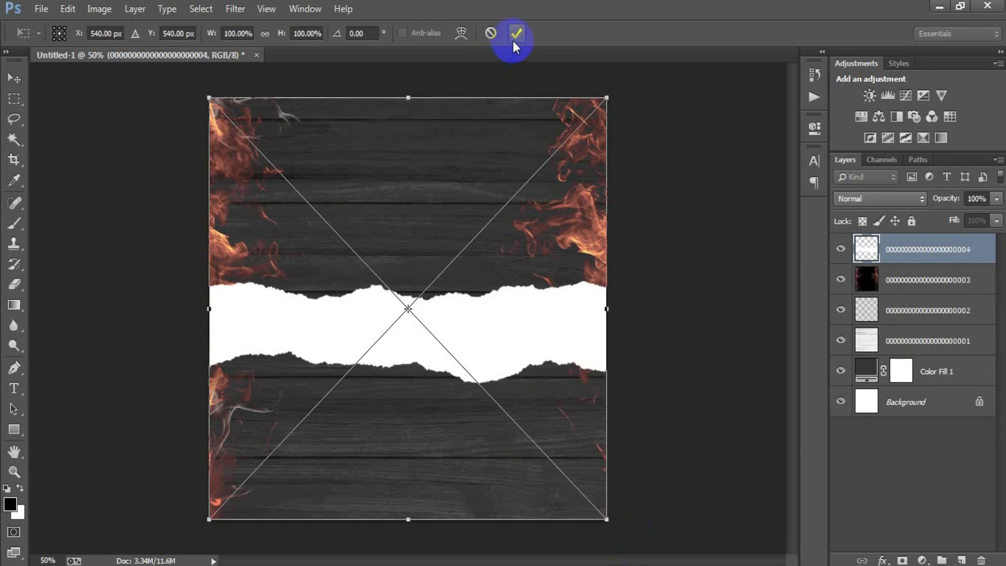
{"action": "left_click", "coordinate": [515, 37]}
{"action": "key", "text": "shift+alt+g"}
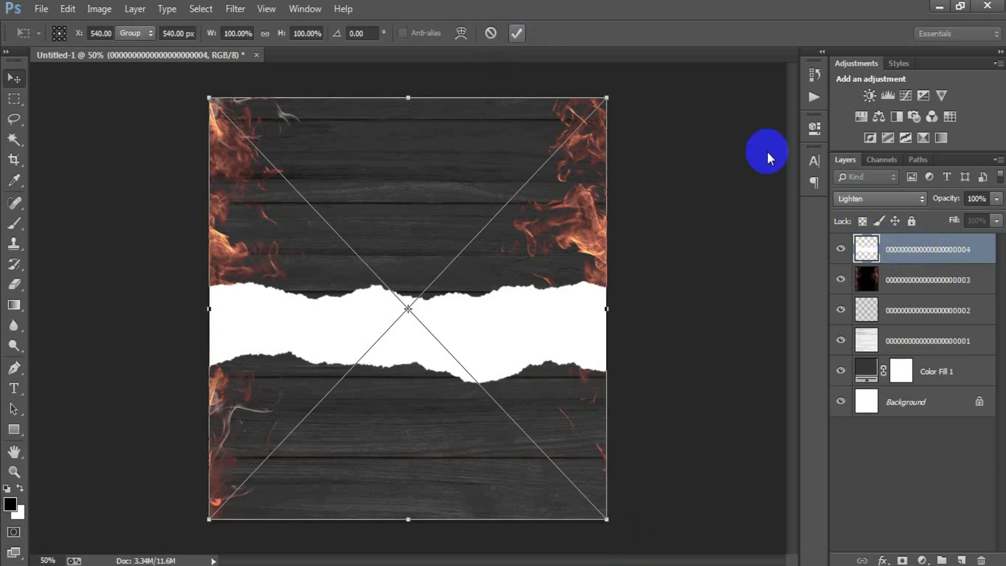
{"action": "left_click", "coordinate": [518, 33]}
{"action": "right_click", "coordinate": [901, 253]}
{"action": "left_click", "coordinate": [734, 290]}
Move the torn paper strip to the bottom, fill it black, and group layers into Group 1
{"action": "left_click_drag", "start_coordinate": [456, 341], "coordinate": [457, 513]}
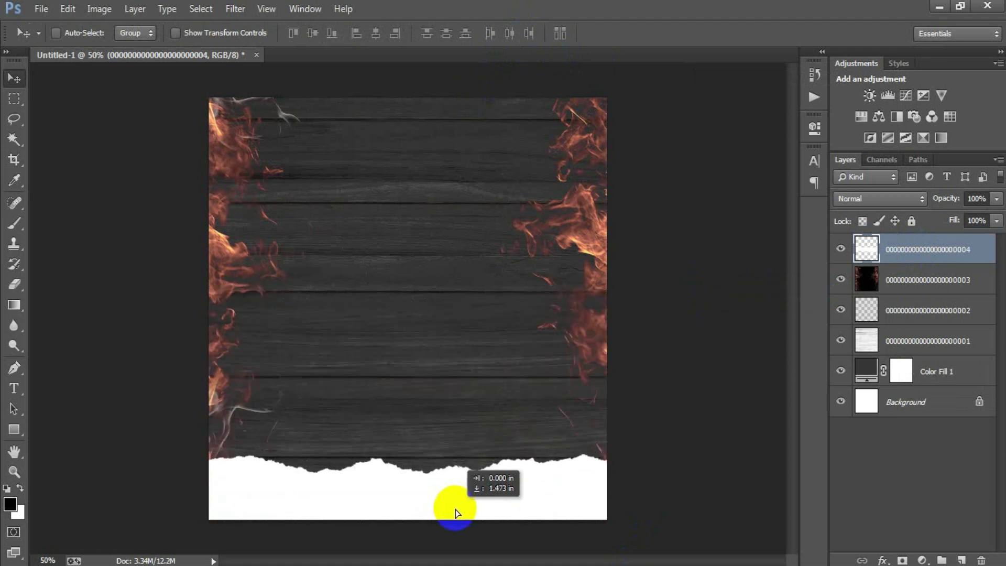
{"action": "left_click_drag", "start_coordinate": [456, 513], "coordinate": [446, 507]}
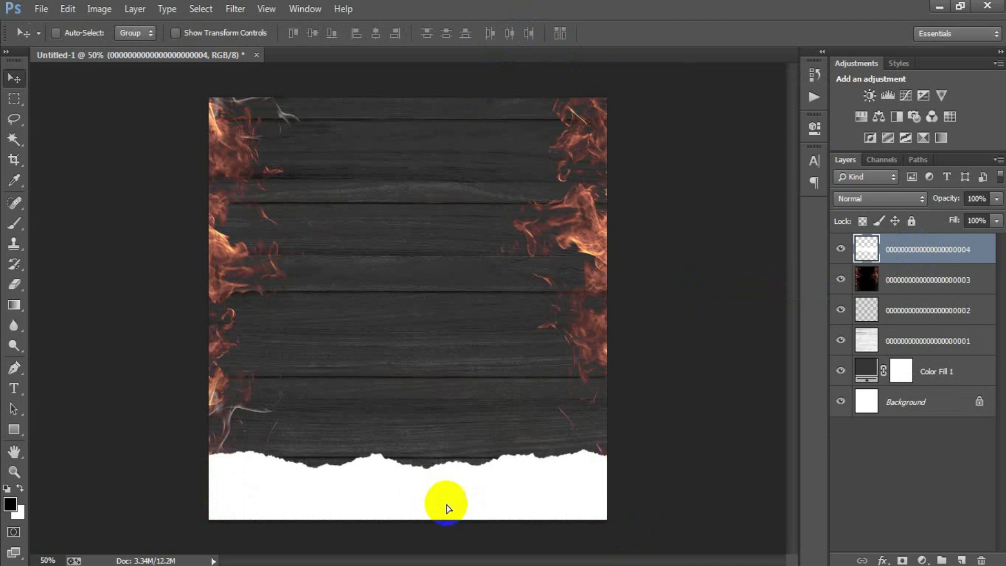
{"action": "left_click", "coordinate": [930, 402], "text": "ctrl"}
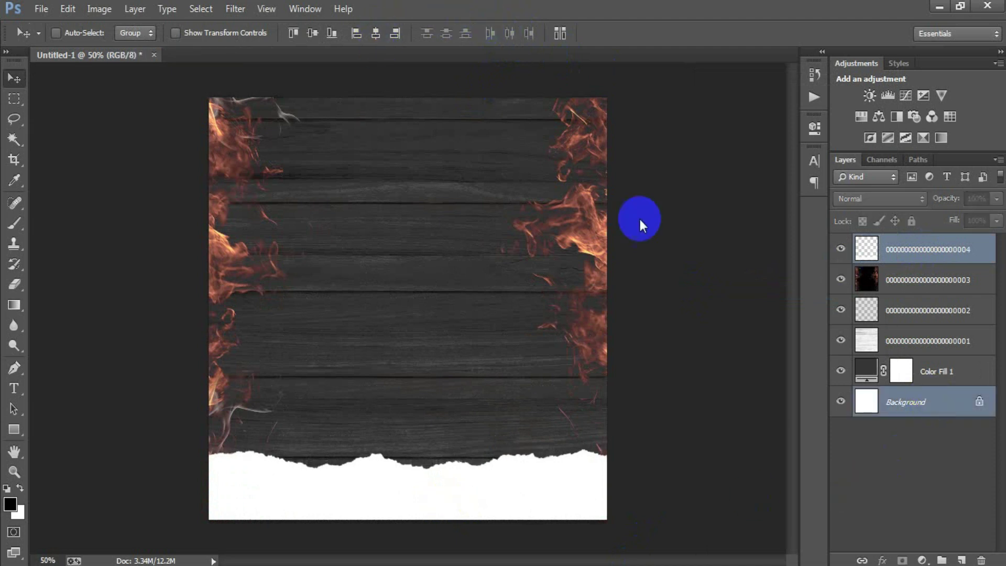
{"action": "left_click", "coordinate": [876, 251]}
{"action": "left_click", "coordinate": [867, 250], "text": "ctrl"}
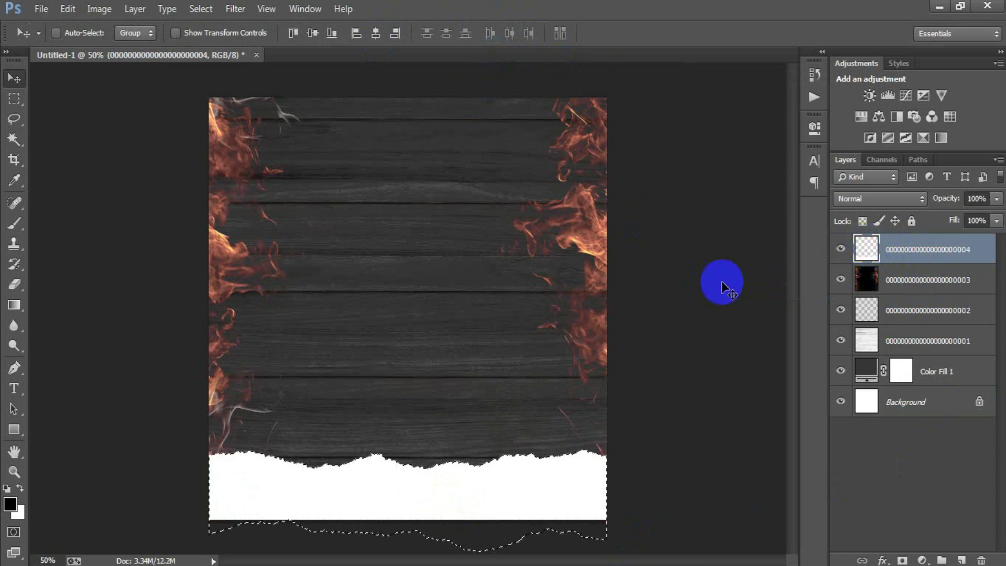
{"action": "key", "text": "alt+BackSpace"}
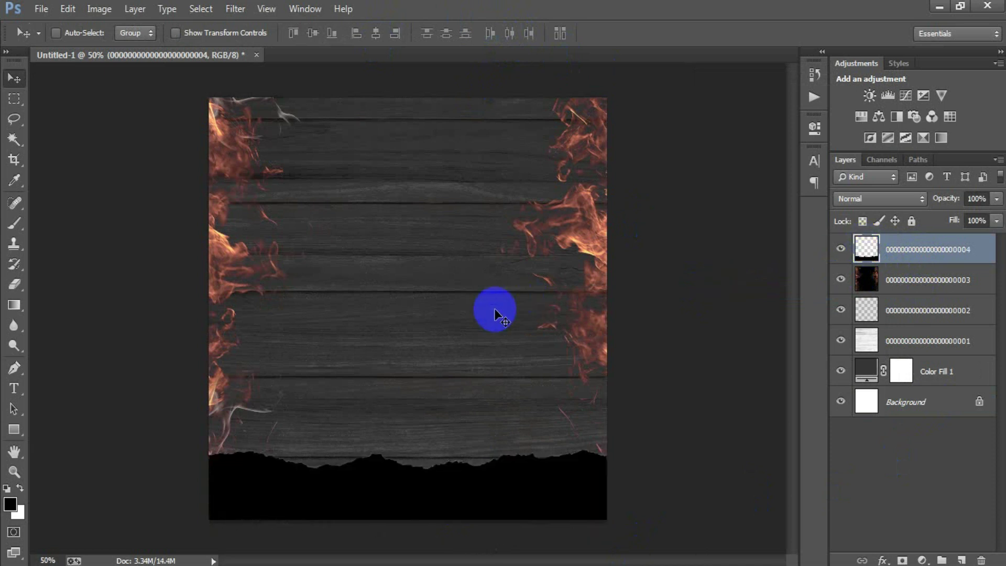
{"action": "key", "text": "ctrl+d"}
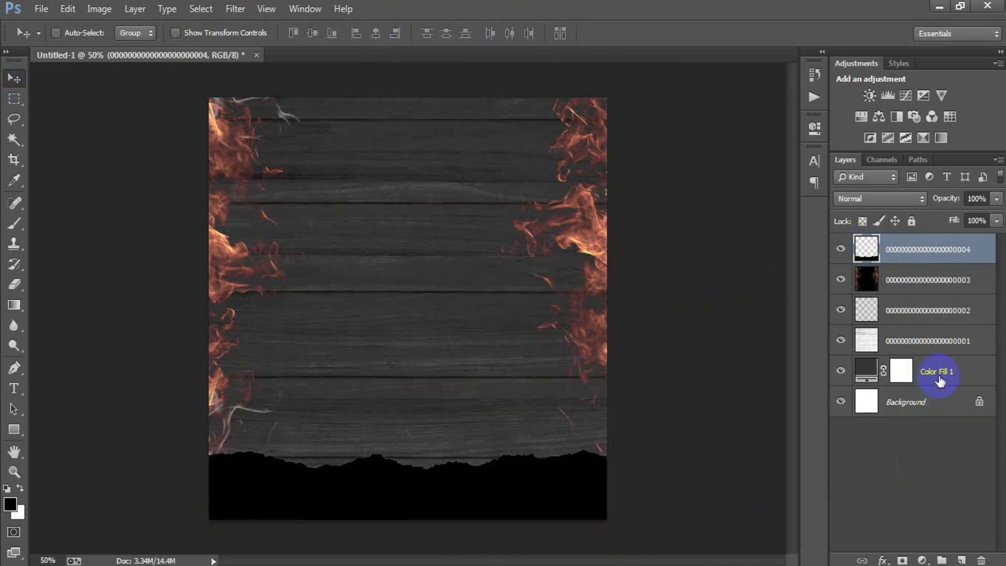
{"action": "left_click", "coordinate": [938, 378], "text": "shift"}
{"action": "key", "text": "ctrl+g"}
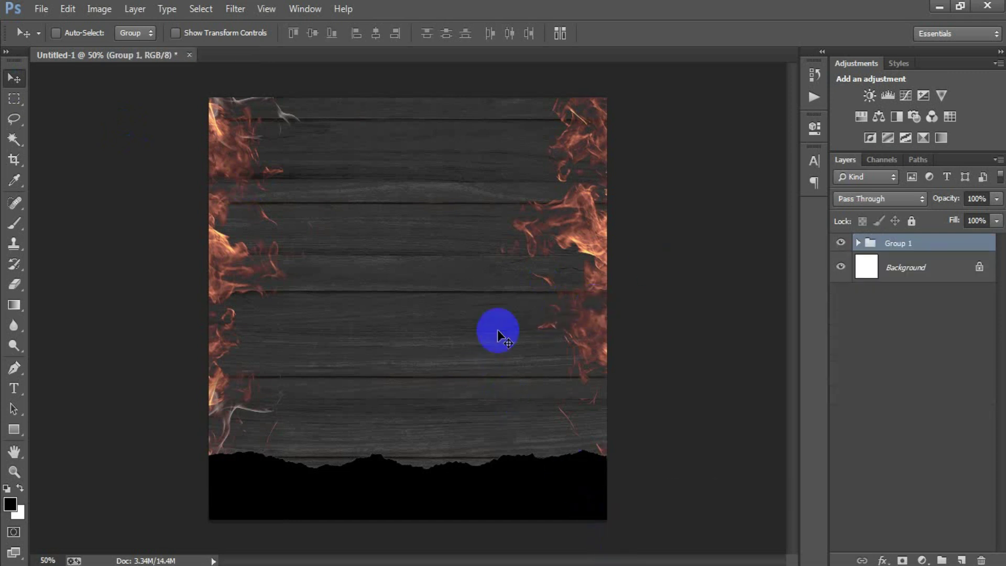
Add a reversed Radial Foreground-to-Transparent gradient fill layer at scale 130
{"action": "left_click", "coordinate": [922, 560]}
{"action": "left_click", "coordinate": [921, 237]}
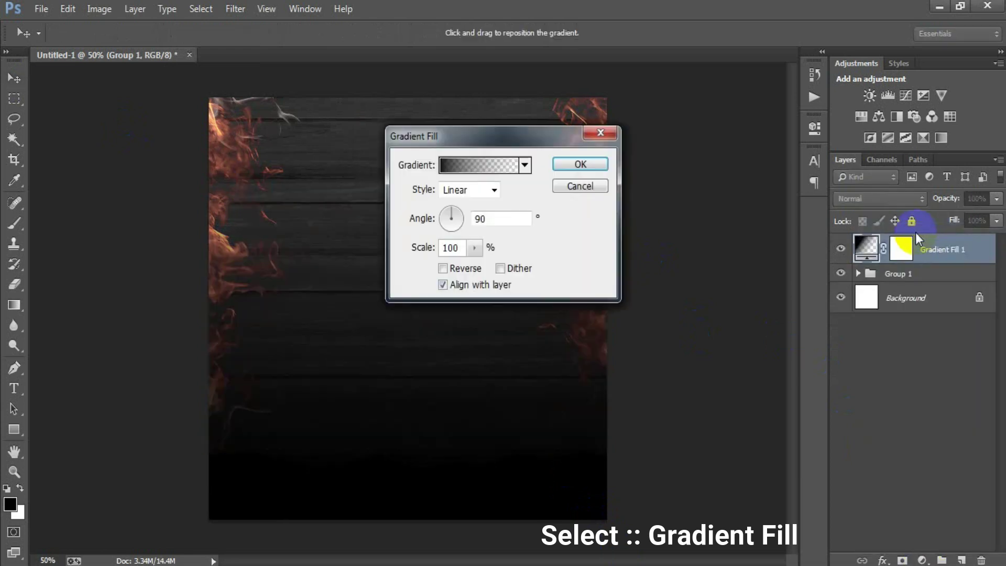
{"action": "left_click", "coordinate": [447, 167]}
{"action": "left_click", "coordinate": [588, 132]}
{"action": "left_click", "coordinate": [813, 114]}
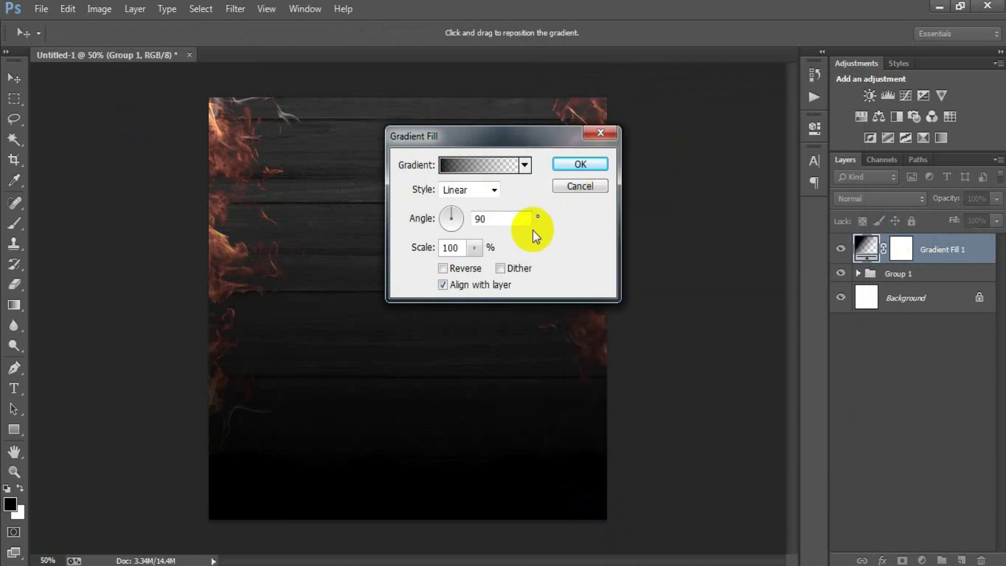
{"action": "left_click", "coordinate": [444, 268]}
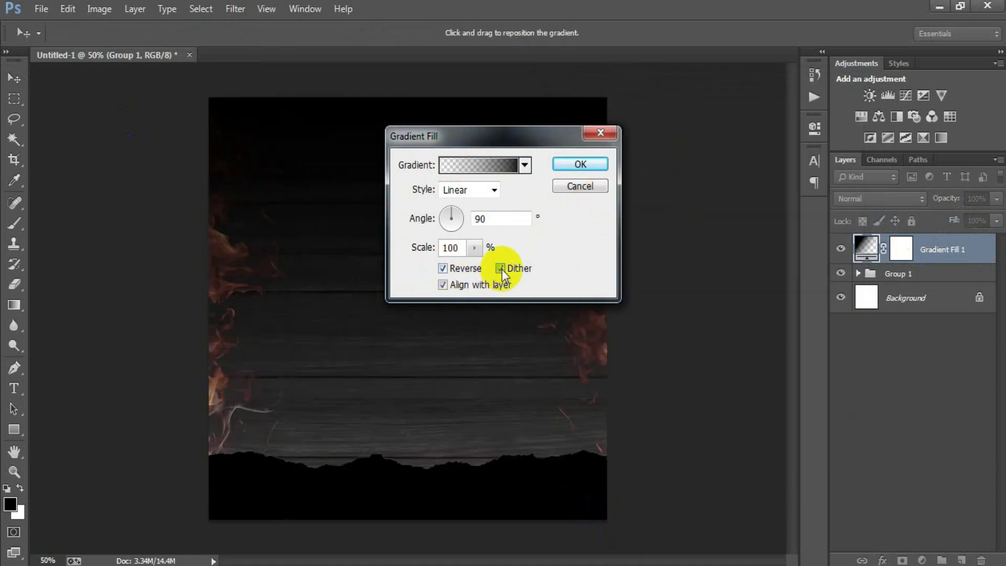
{"action": "left_click", "coordinate": [494, 190]}
{"action": "left_click", "coordinate": [470, 219]}
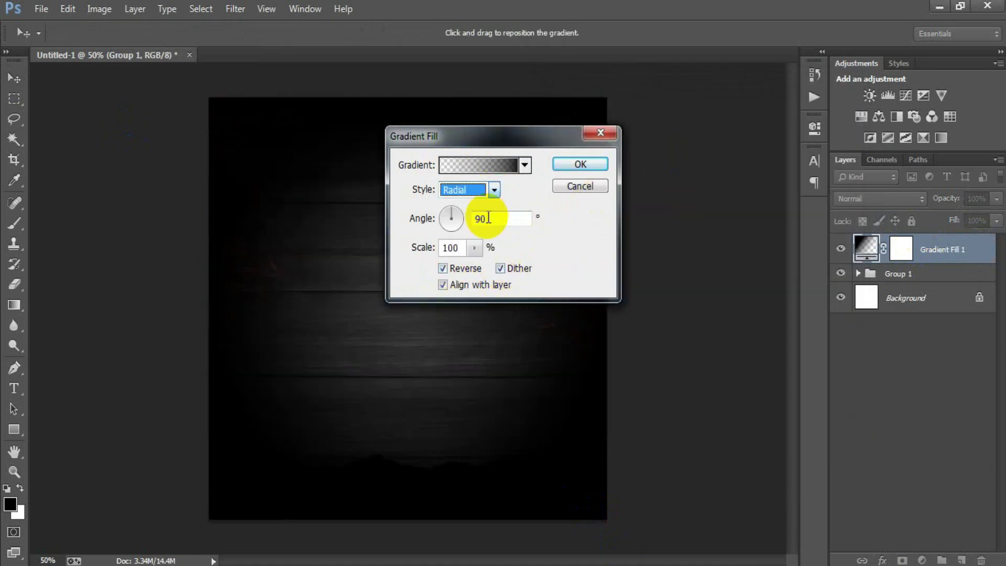
{"action": "double_click", "coordinate": [462, 248]}
{"action": "type", "text": "130"}
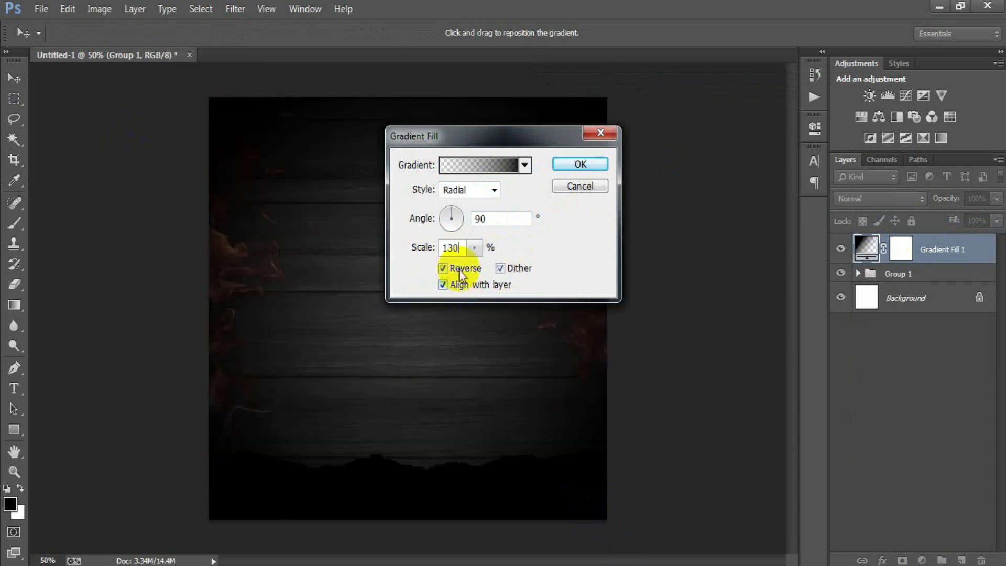
{"action": "left_click", "coordinate": [582, 165]}
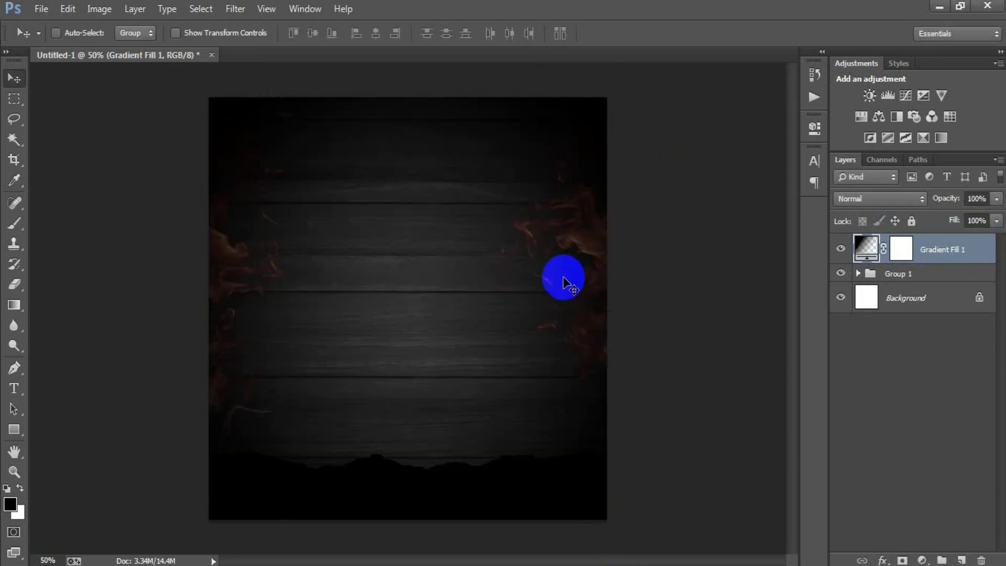
Blend the gradient layer in Soft Light and wrap it into Group 2
{"action": "left_click", "coordinate": [839, 198]}
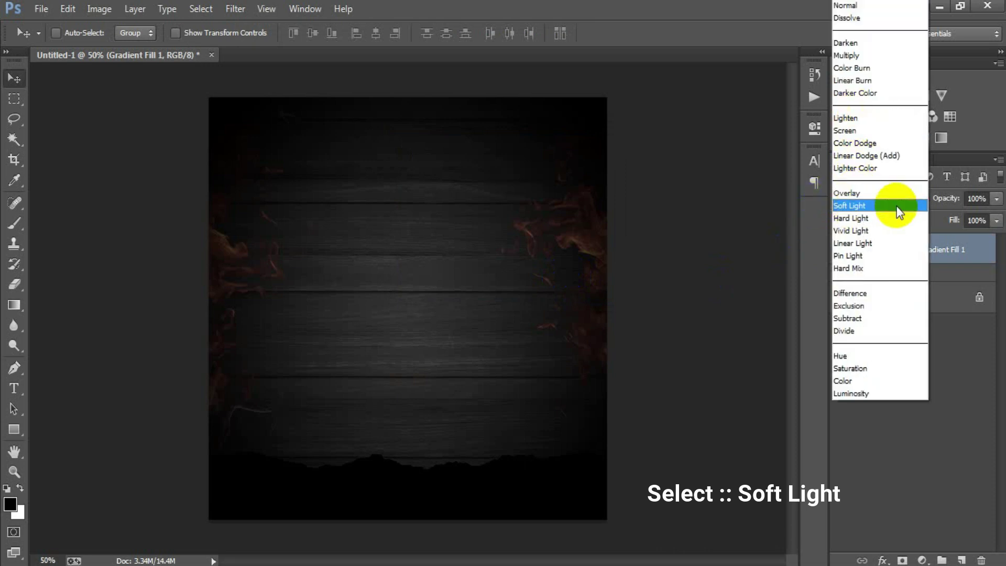
{"action": "left_click", "coordinate": [894, 205]}
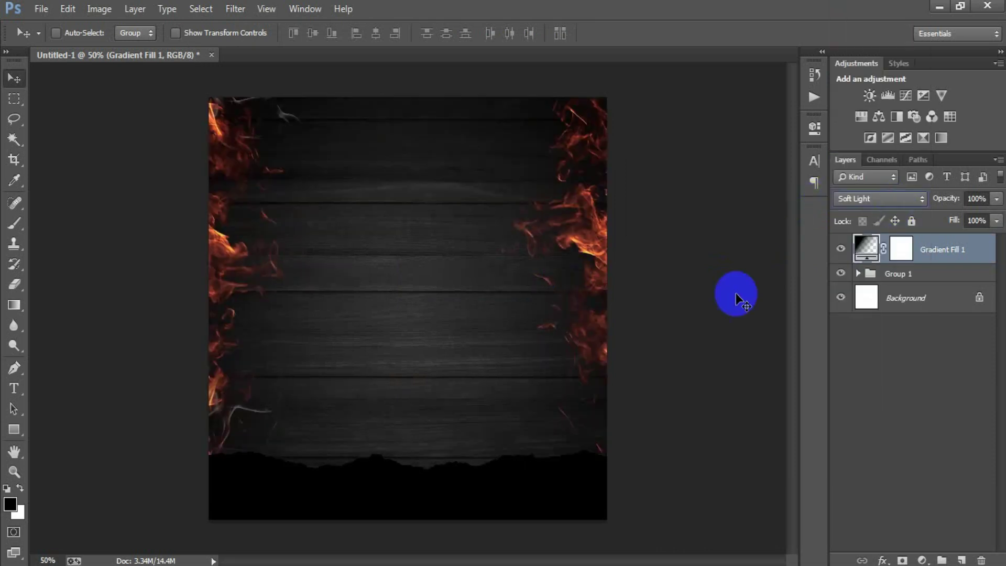
{"action": "left_click", "coordinate": [841, 250]}
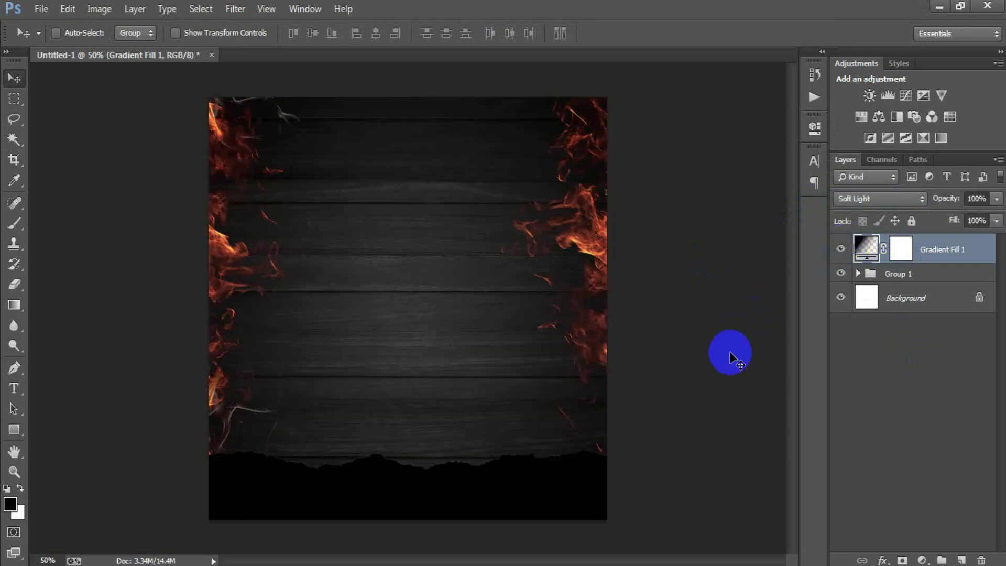
{"action": "key", "text": "ctrl+g"}
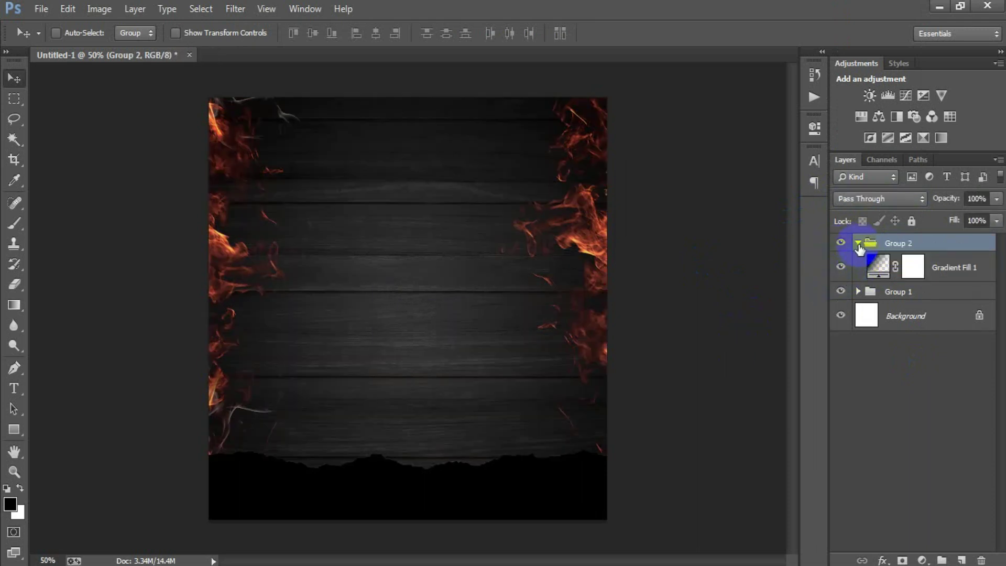
{"action": "left_click", "coordinate": [859, 244]}
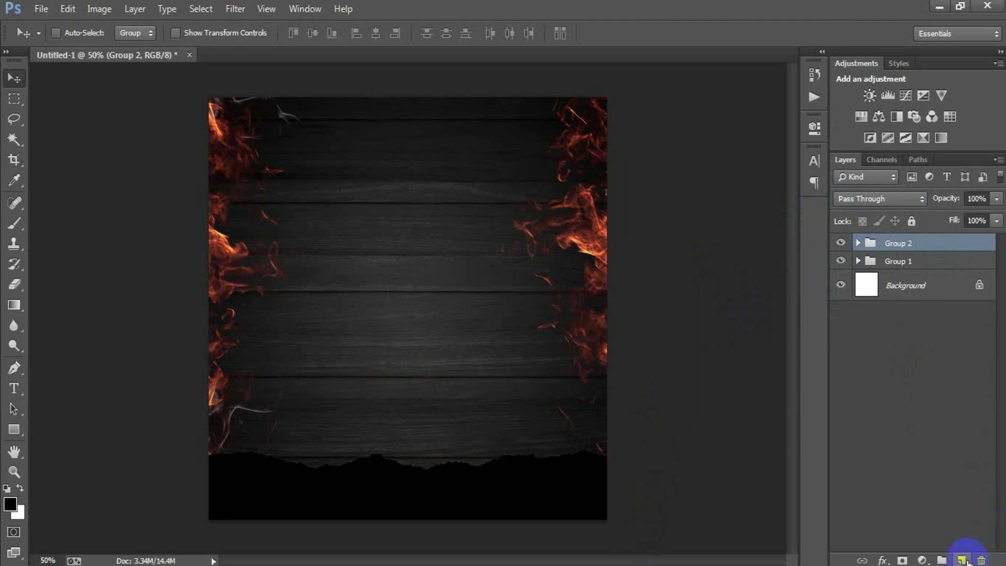
{"action": "left_click", "coordinate": [47, 11]}
Place the checkered tablecloth image above Group 2 and rasterize it
{"action": "left_click", "coordinate": [106, 251]}
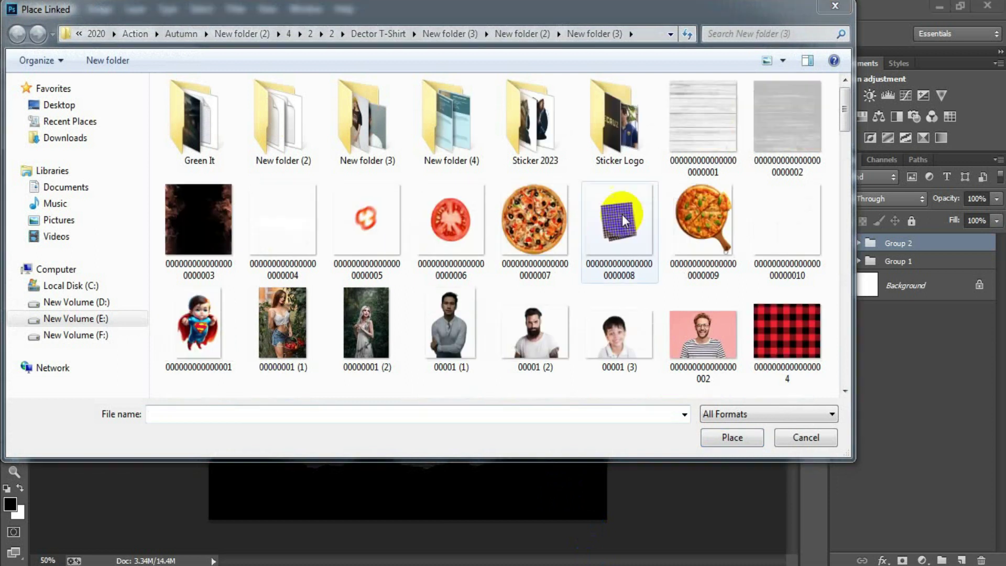
{"action": "left_click", "coordinate": [618, 231]}
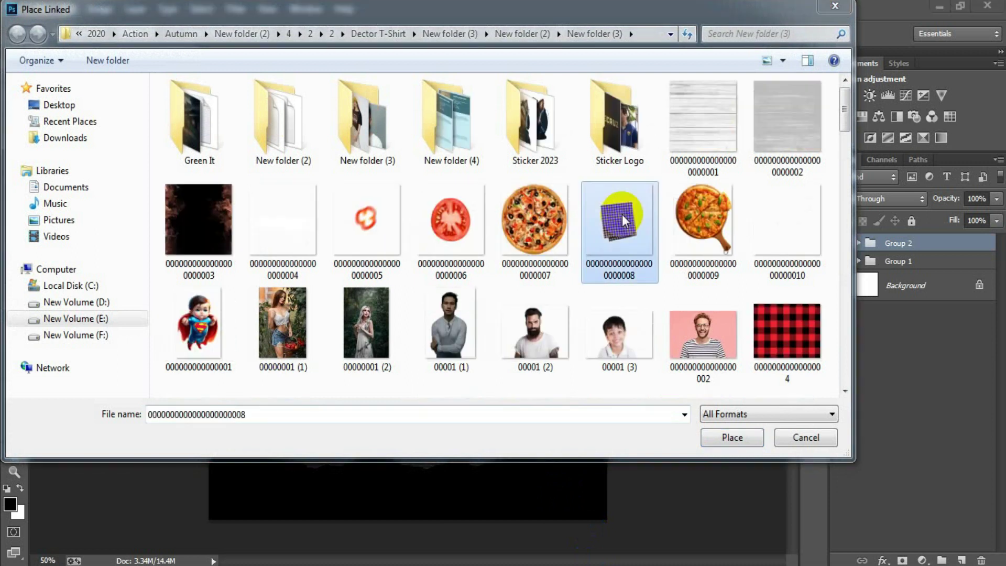
{"action": "left_click", "coordinate": [749, 434]}
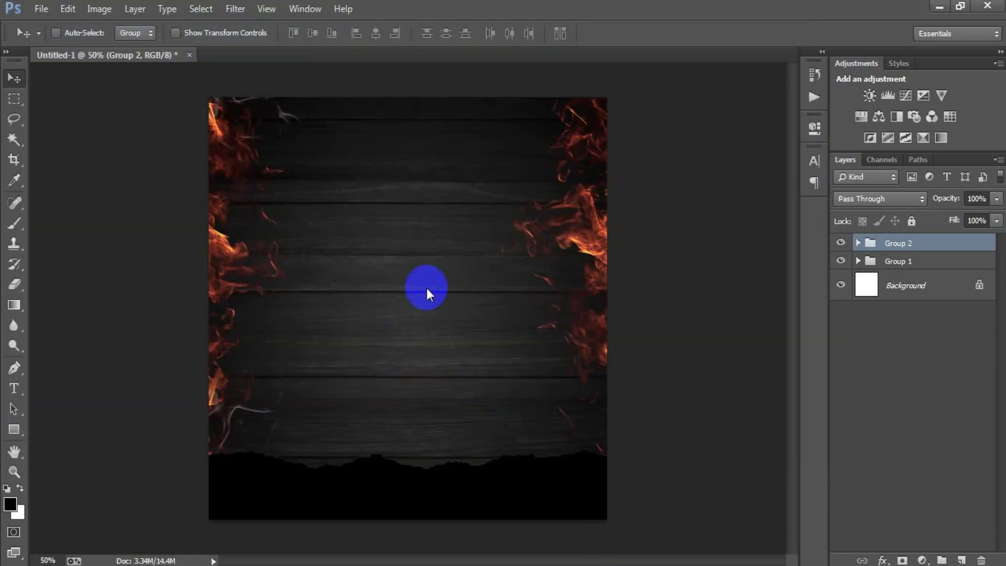
{"action": "left_click", "coordinate": [891, 250]}
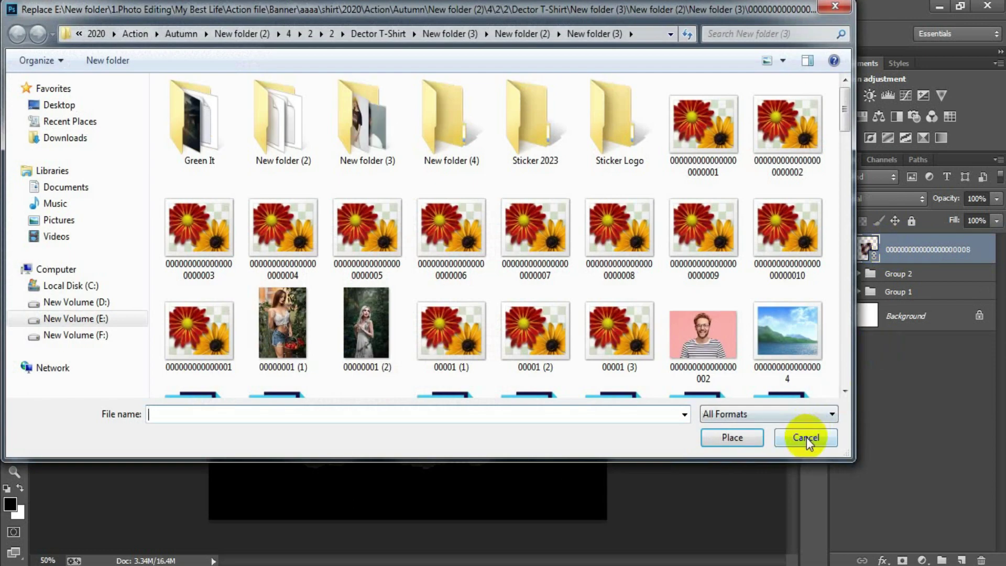
{"action": "left_click", "coordinate": [806, 438]}
{"action": "right_click", "coordinate": [905, 252]}
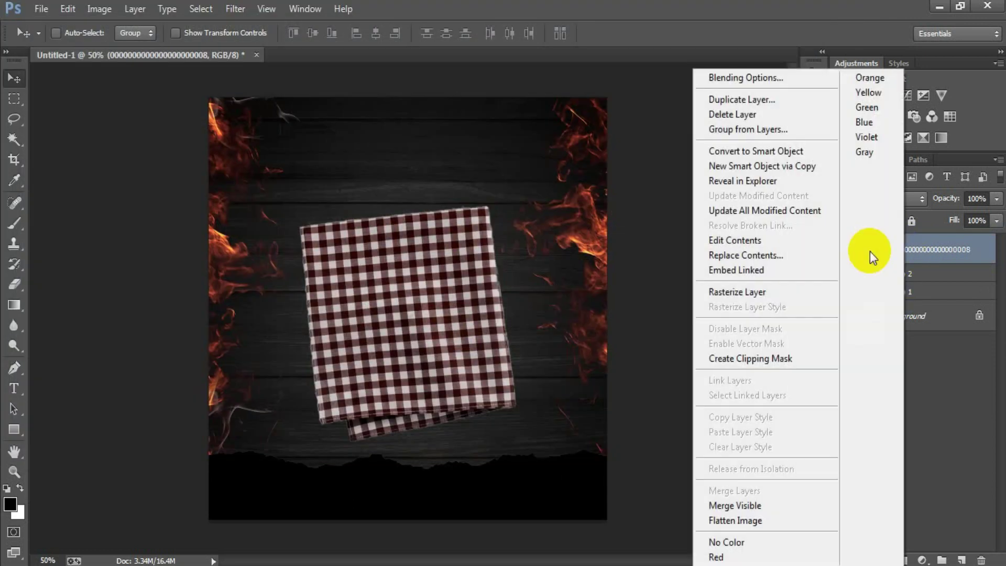
{"action": "left_click", "coordinate": [752, 293]}
Resize the tablecloth to about 70% and move it up on the poster
{"action": "key", "text": "ctrl+t"}
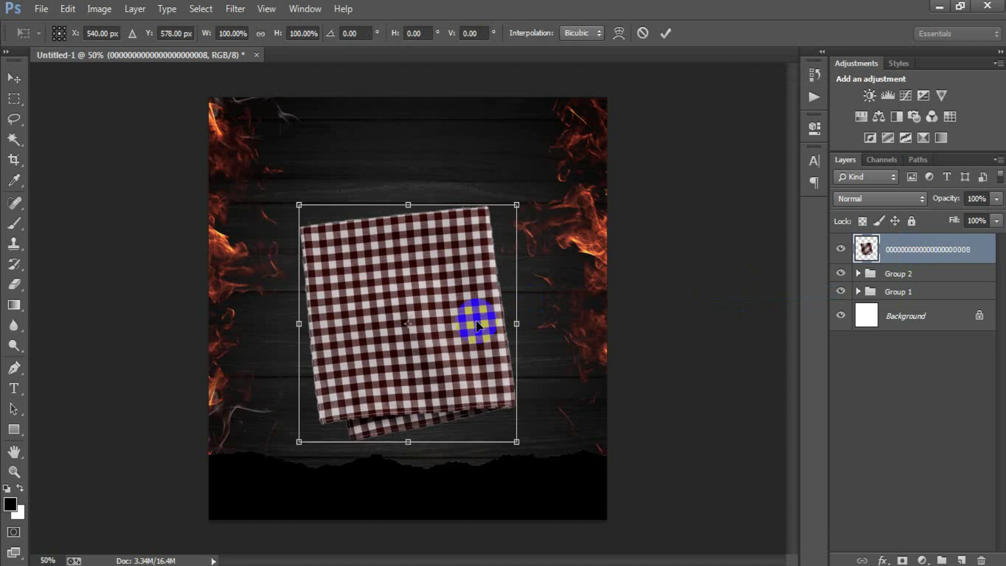
{"action": "left_click_drag", "start_coordinate": [516, 441], "coordinate": [470, 391]}
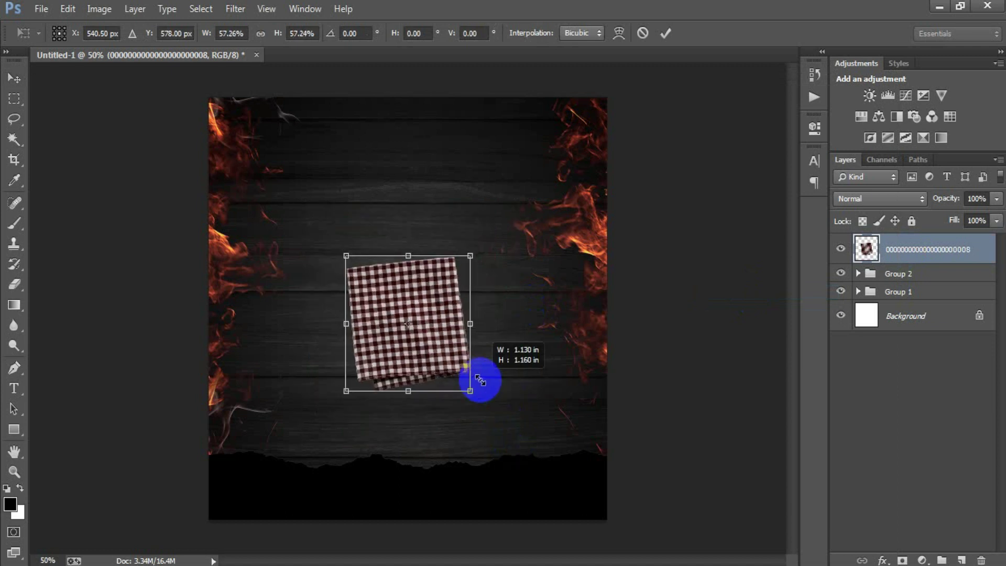
{"action": "left_click_drag", "start_coordinate": [427, 339], "coordinate": [430, 299]}
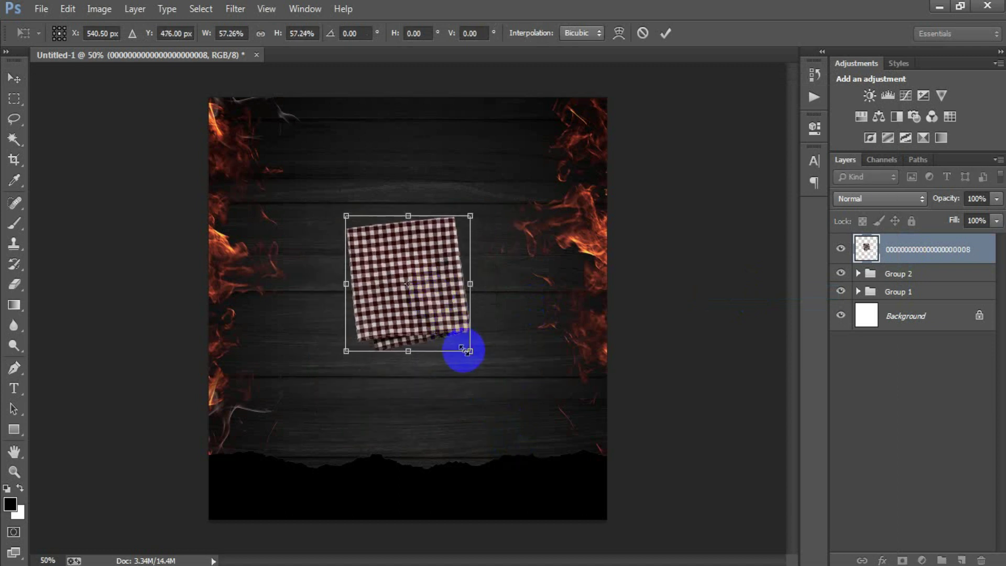
{"action": "left_click_drag", "start_coordinate": [470, 351], "coordinate": [474, 370]}
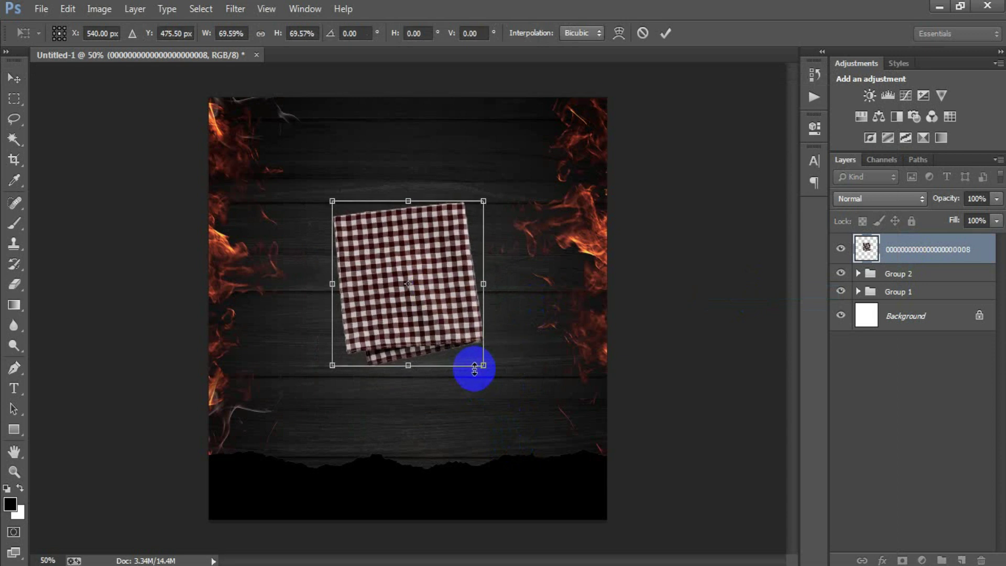
{"action": "left_click", "coordinate": [666, 33]}
{"action": "key", "text": "shift+Down"}
{"action": "key", "text": "shift+Down"}
{"action": "key", "text": "shift+Down"}
{"action": "key", "text": "shift+Down"}
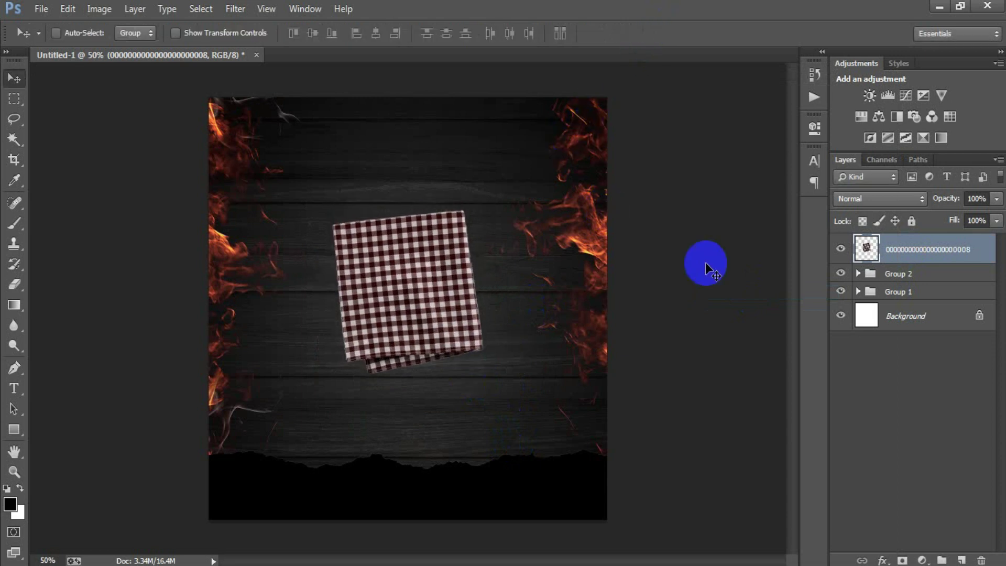
Give the napkin a drop shadow with distance 11, size 16 and opacity 60
{"action": "double_click", "coordinate": [993, 254]}
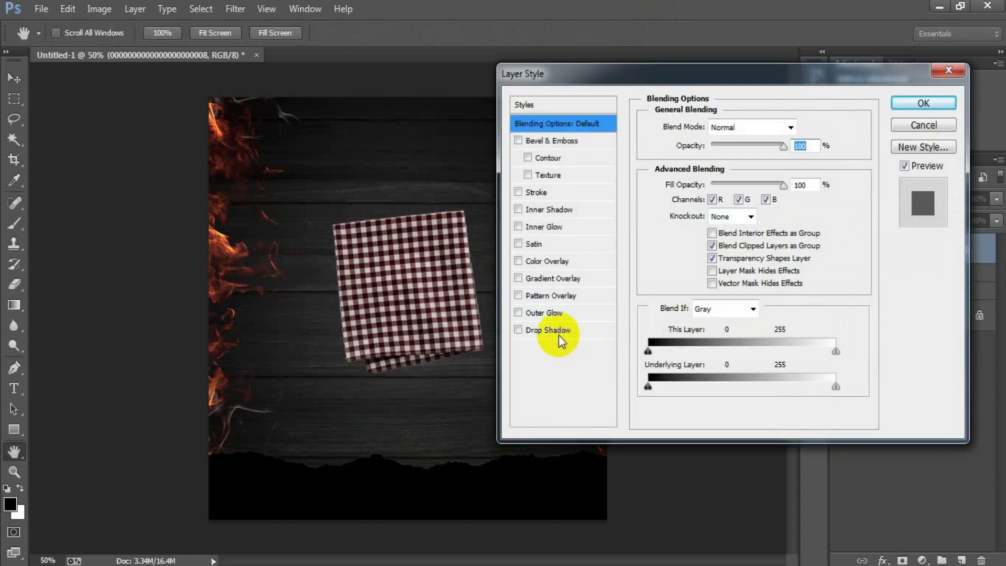
{"action": "left_click", "coordinate": [559, 331]}
{"action": "left_click", "coordinate": [709, 194]}
{"action": "left_click", "coordinate": [706, 231]}
{"action": "left_click_drag", "start_coordinate": [706, 231], "coordinate": [710, 231]}
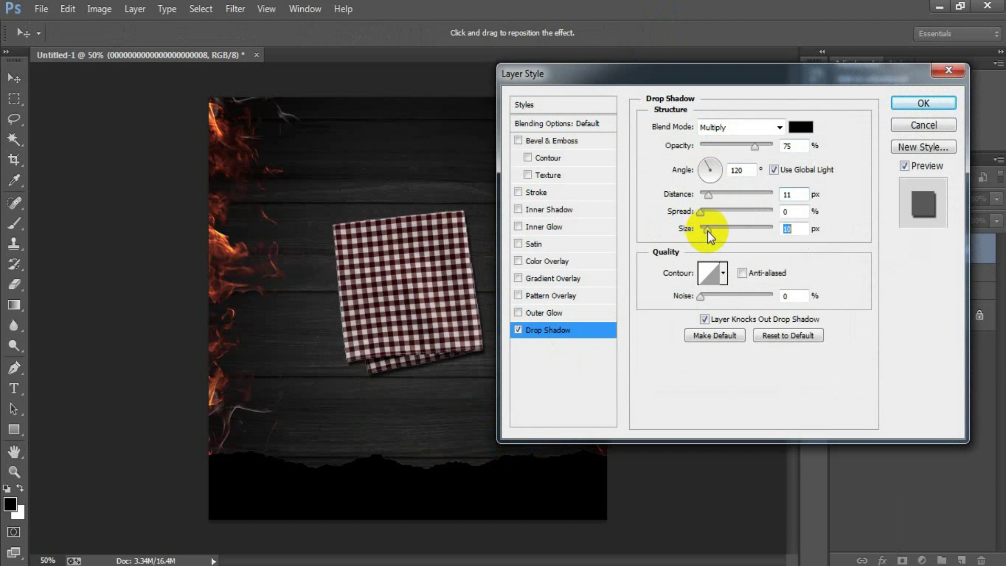
{"action": "left_click_drag", "start_coordinate": [754, 146], "coordinate": [744, 146]}
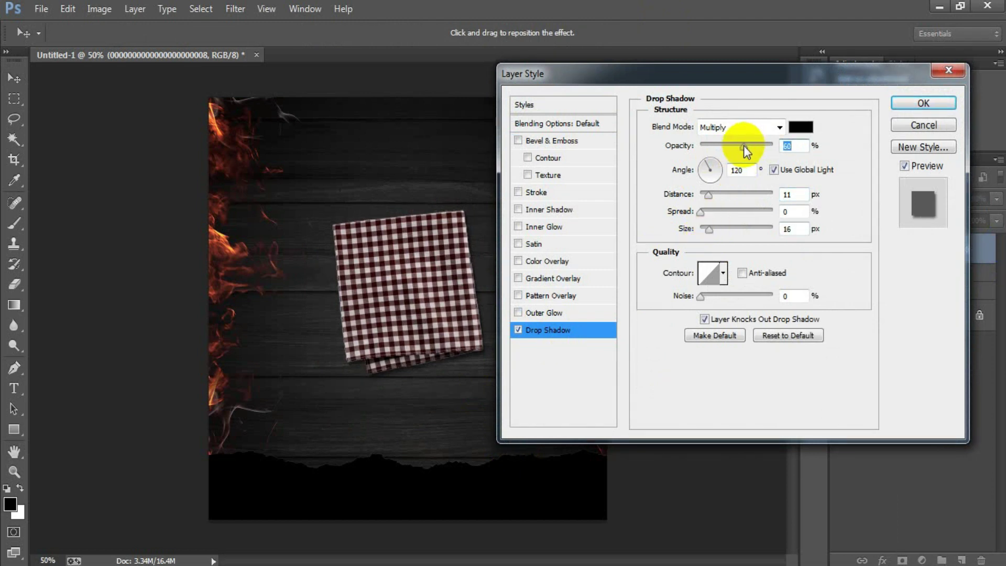
{"action": "left_click", "coordinate": [939, 107]}
{"action": "left_click", "coordinate": [45, 11]}
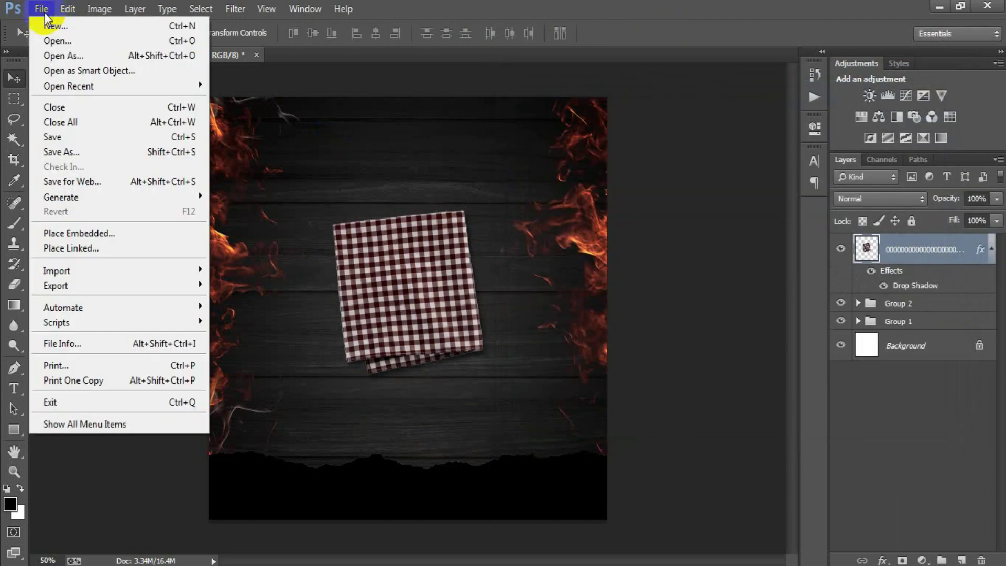
Place the pizza-on-board image, rasterize it, and scale it down over the napkin
{"action": "left_click", "coordinate": [89, 244]}
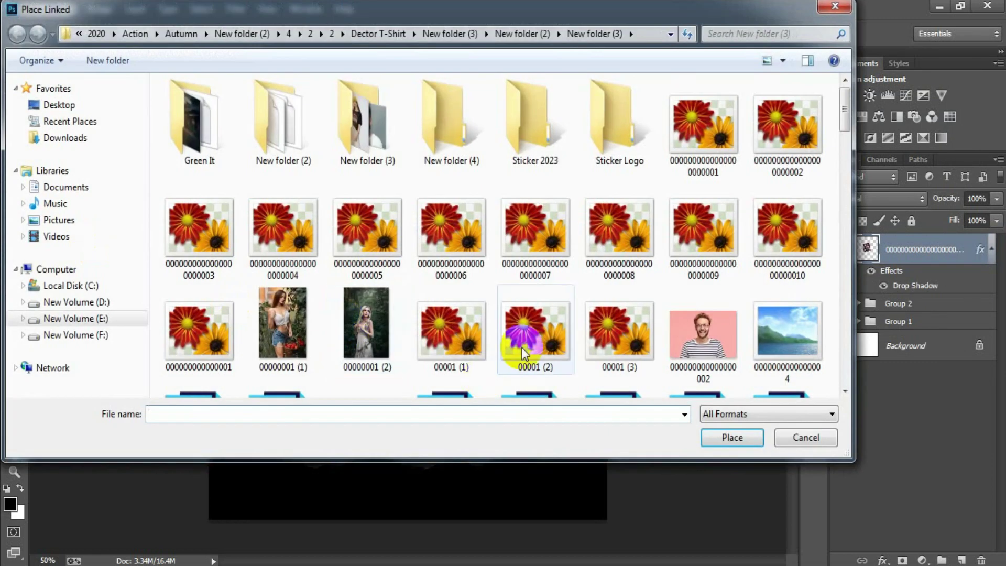
{"action": "left_click", "coordinate": [705, 231]}
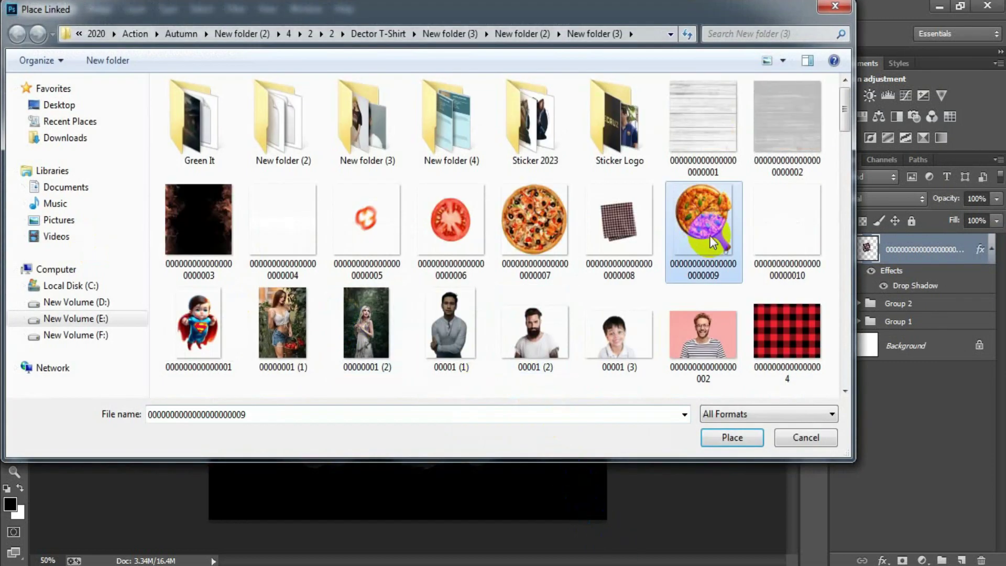
{"action": "left_click", "coordinate": [741, 432]}
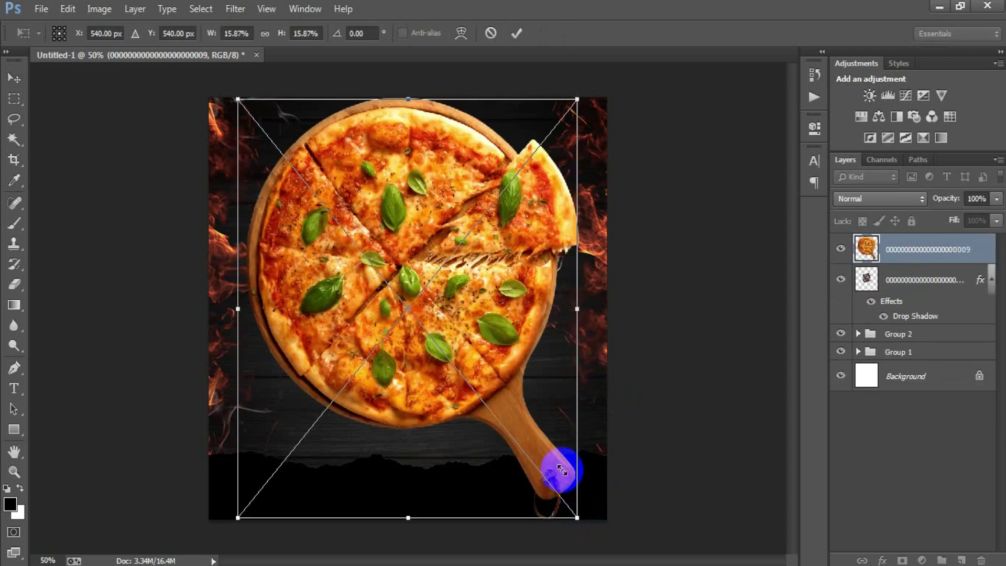
{"action": "left_click_drag", "start_coordinate": [550, 434], "coordinate": [523, 44]}
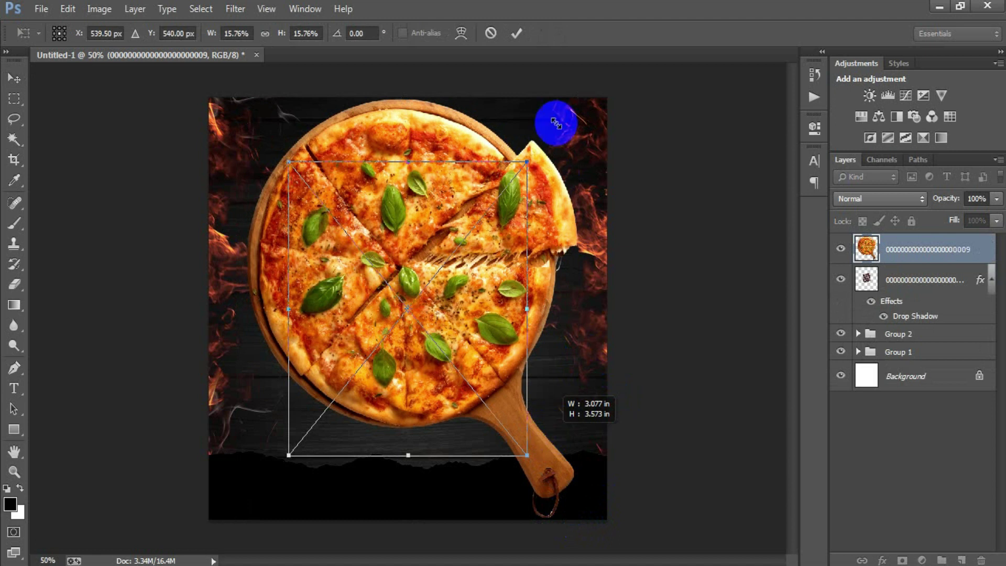
{"action": "left_click", "coordinate": [518, 34]}
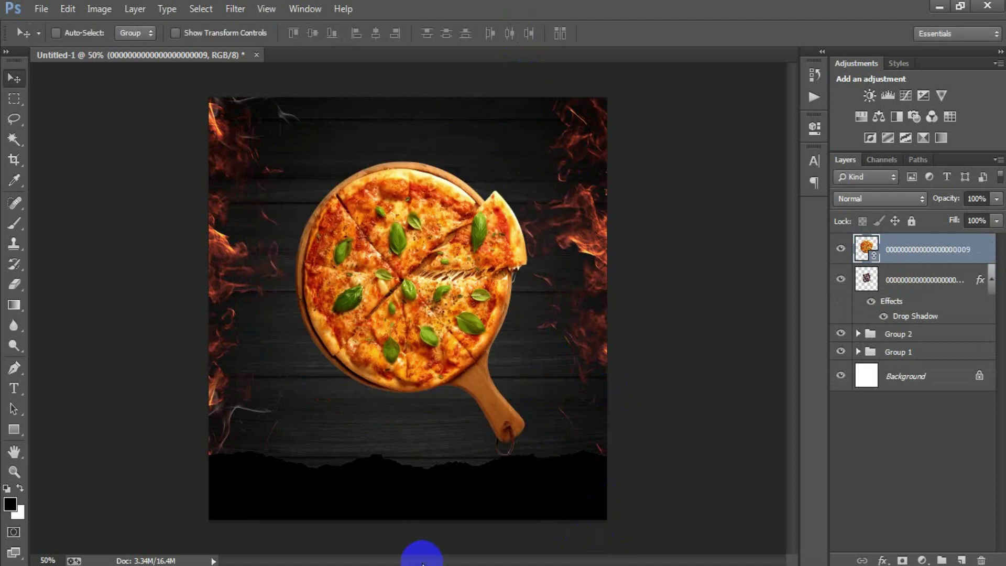
{"action": "right_click", "coordinate": [910, 247]}
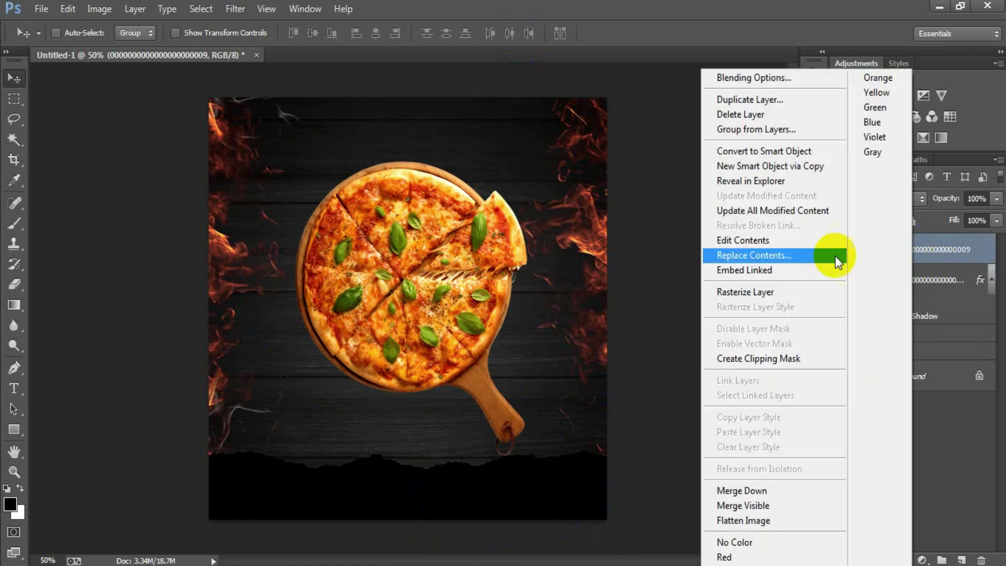
{"action": "left_click", "coordinate": [745, 292]}
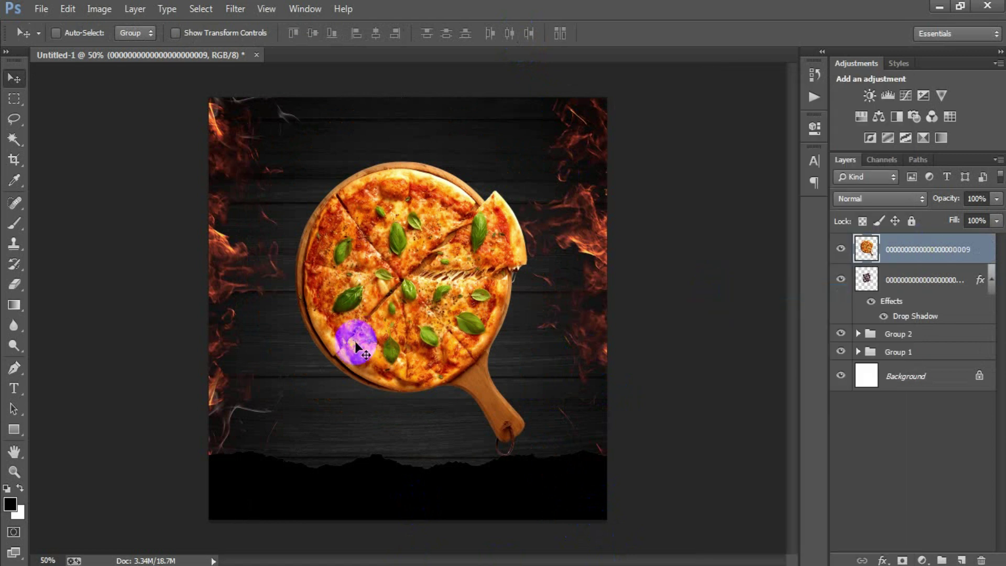
{"action": "key", "text": "ctrl+t"}
{"action": "left_click_drag", "start_coordinate": [529, 456], "coordinate": [500, 421]}
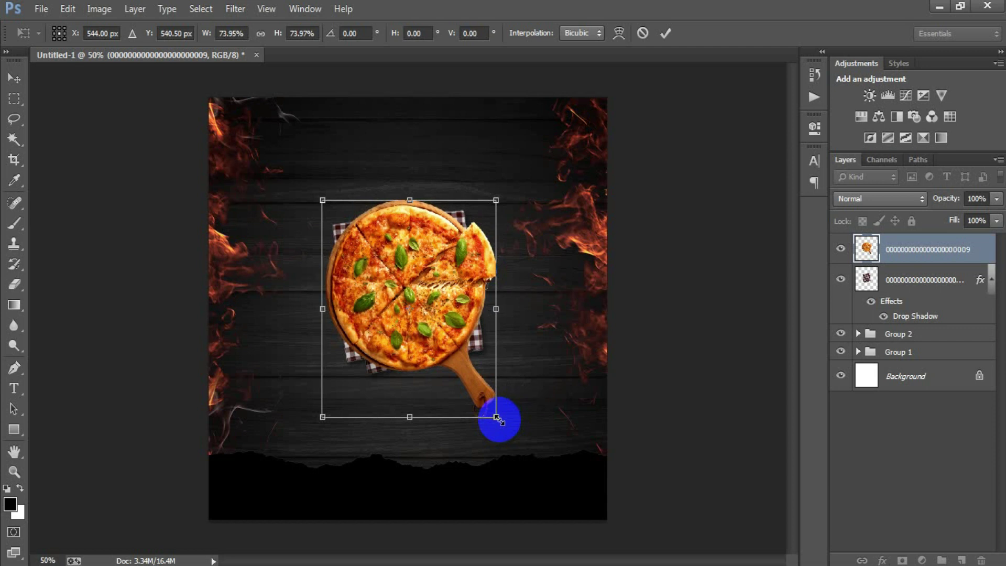
{"action": "left_click", "coordinate": [666, 33]}
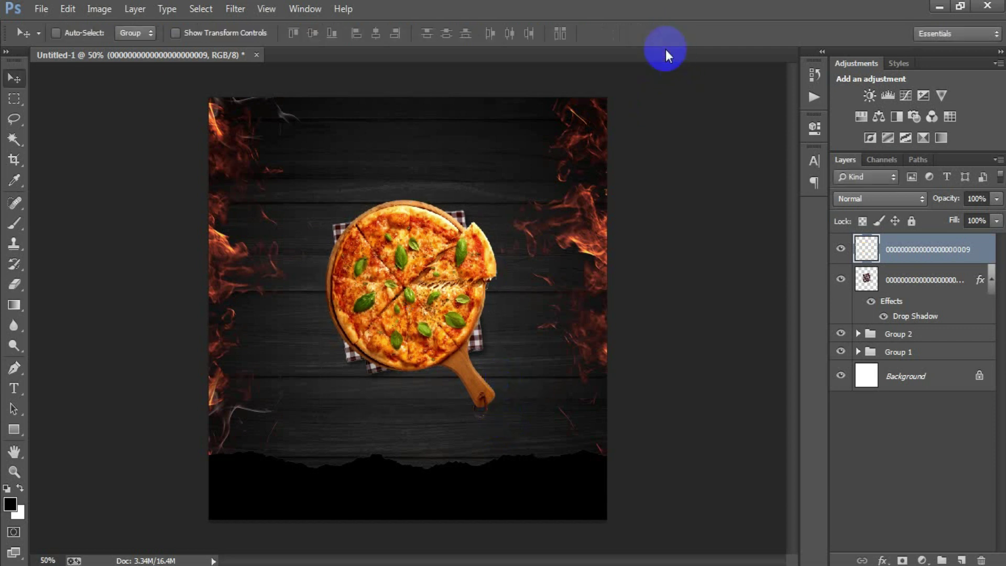
Add a soft, lighter drop shadow to the pizza layer
{"action": "double_click", "coordinate": [988, 249]}
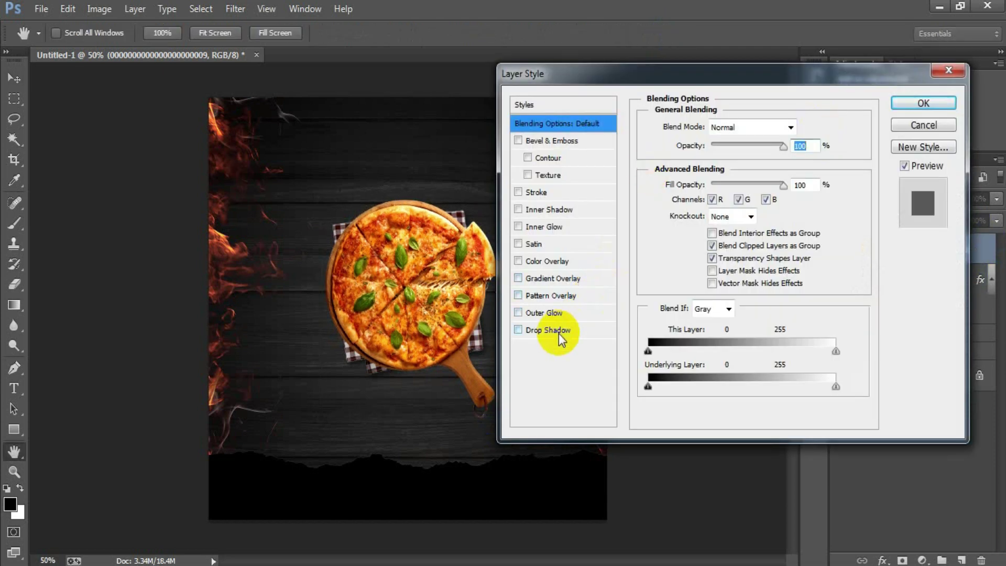
{"action": "left_click", "coordinate": [559, 334]}
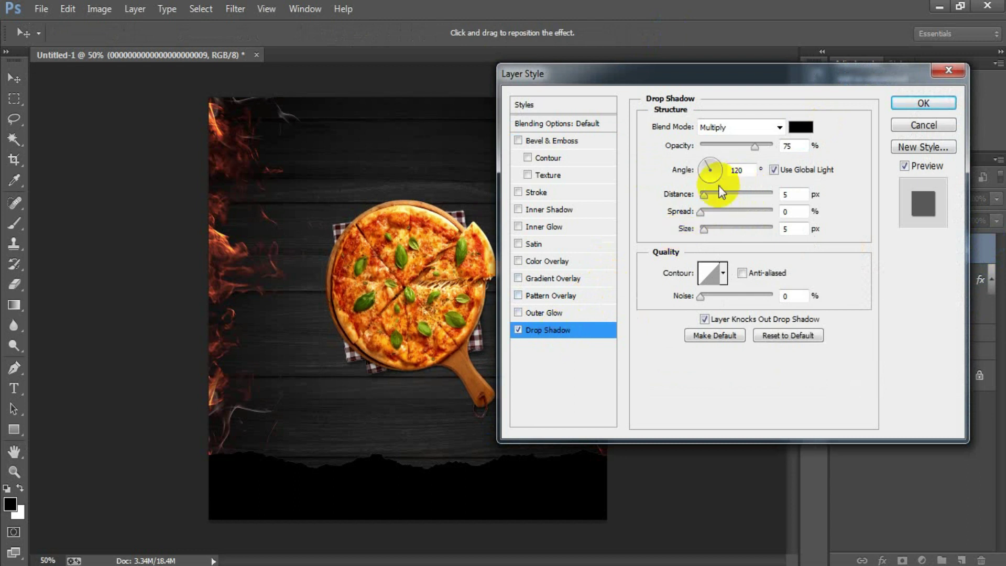
{"action": "left_click_drag", "start_coordinate": [708, 191], "coordinate": [711, 192]}
{"action": "left_click_drag", "start_coordinate": [706, 229], "coordinate": [707, 229]}
{"action": "left_click_drag", "start_coordinate": [753, 145], "coordinate": [741, 153]}
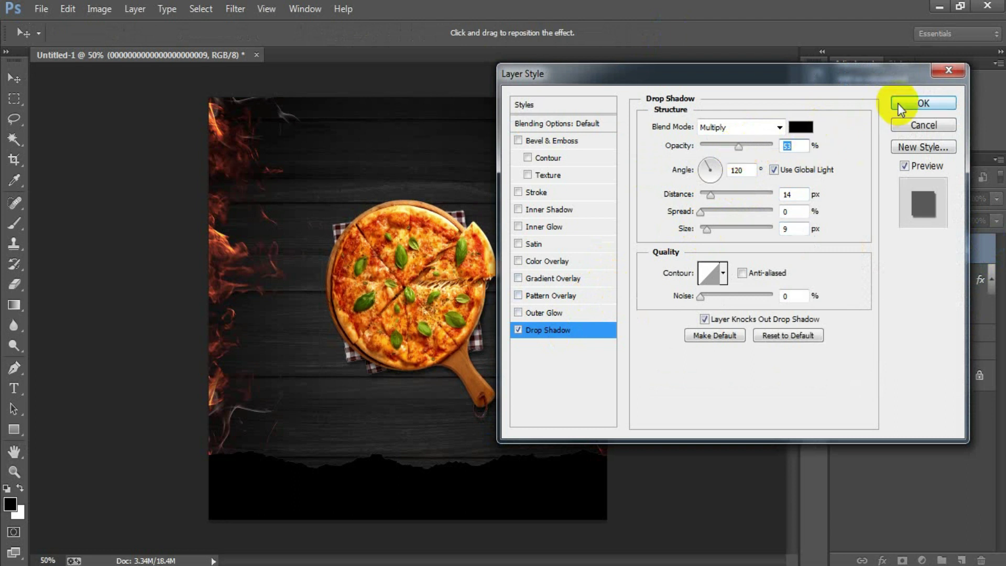
{"action": "left_click", "coordinate": [898, 102]}
{"action": "left_click", "coordinate": [991, 306]}
{"action": "left_click", "coordinate": [992, 249]}
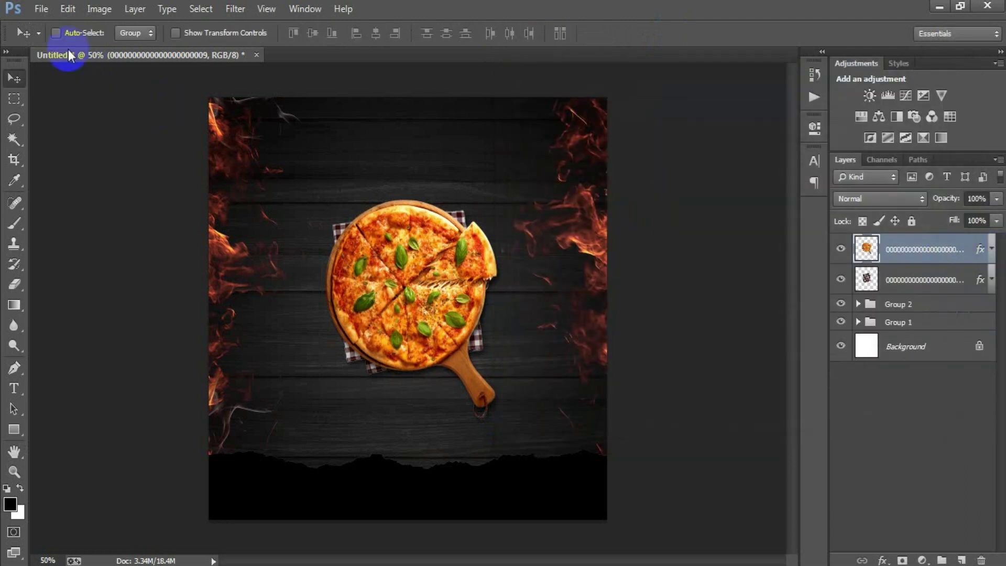
{"action": "left_click", "coordinate": [47, 9]}
Place the red pepper ring image, rasterize it, and shrink it to about half size
{"action": "left_click", "coordinate": [96, 250]}
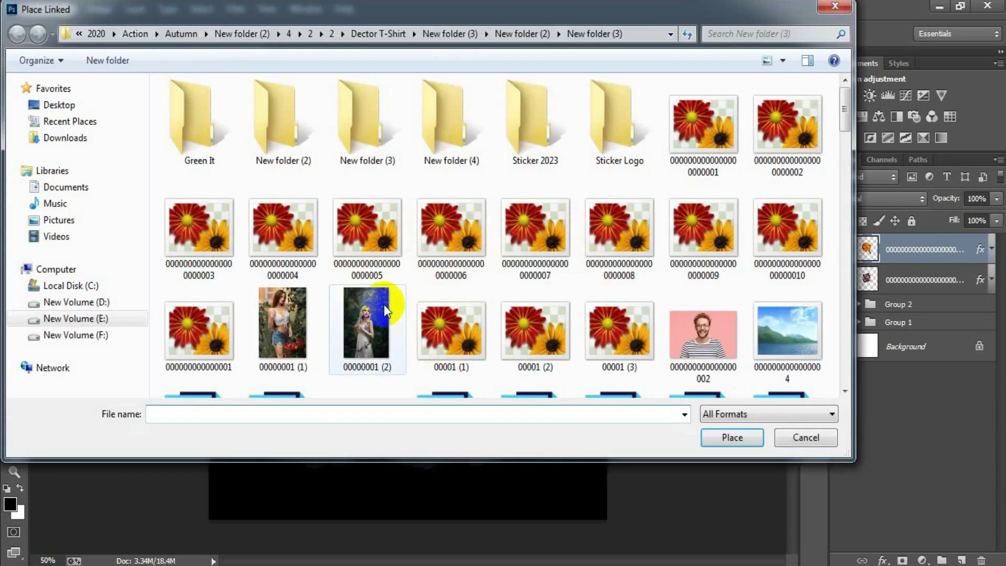
{"action": "left_click", "coordinate": [342, 272]}
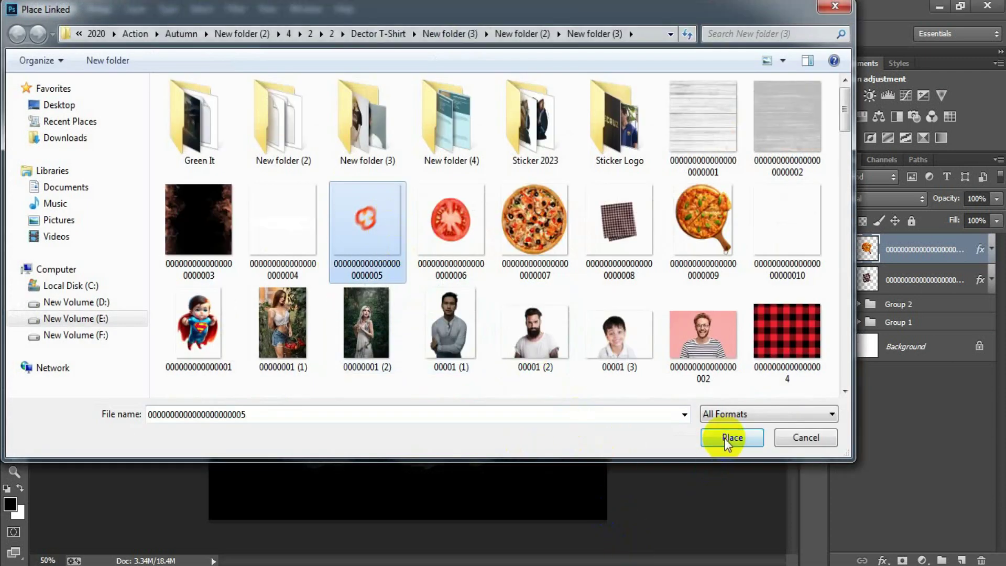
{"action": "left_click", "coordinate": [725, 438]}
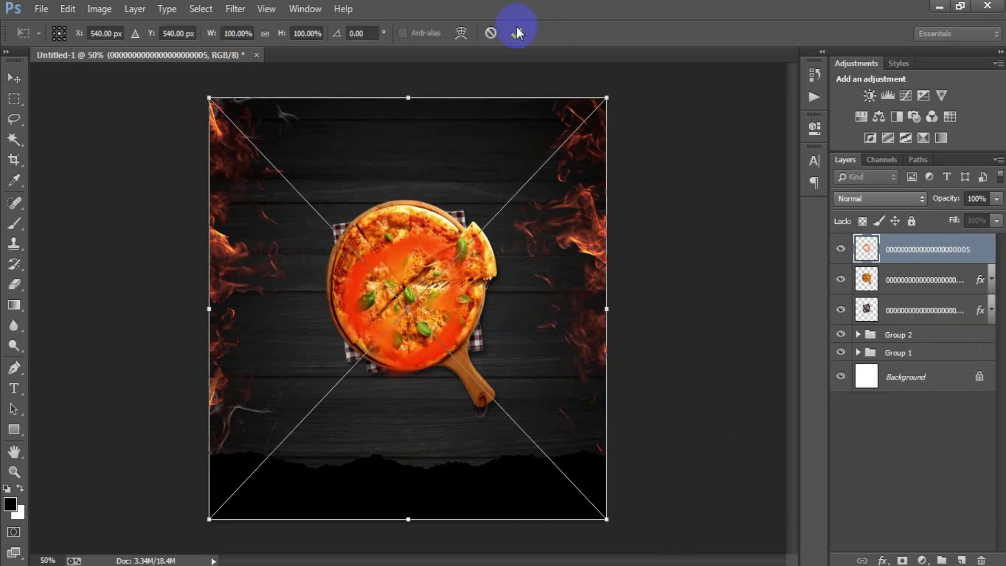
{"action": "right_click", "coordinate": [929, 251]}
{"action": "left_click", "coordinate": [760, 292]}
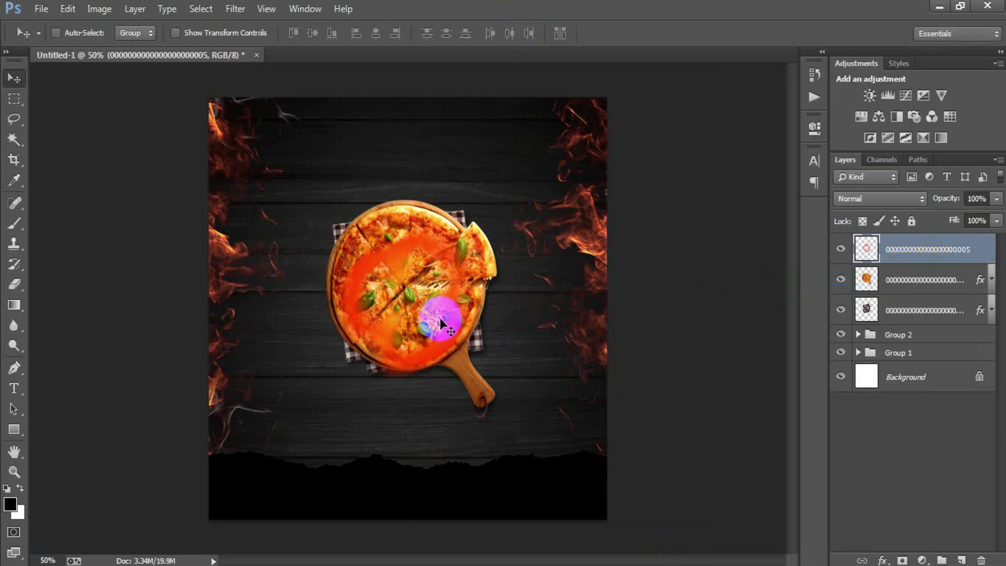
{"action": "key", "text": "ctrl+t"}
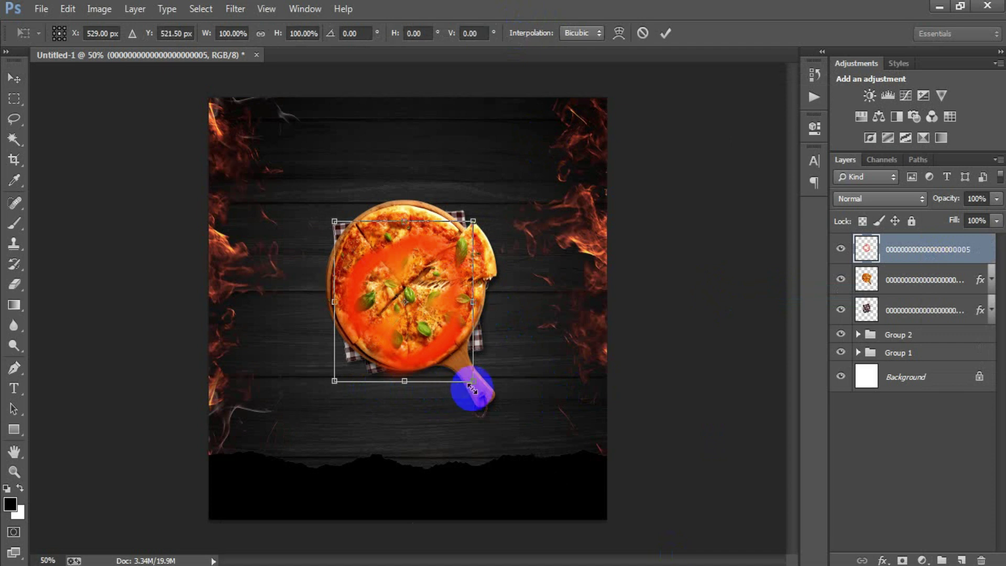
{"action": "left_click_drag", "start_coordinate": [473, 381], "coordinate": [446, 339]}
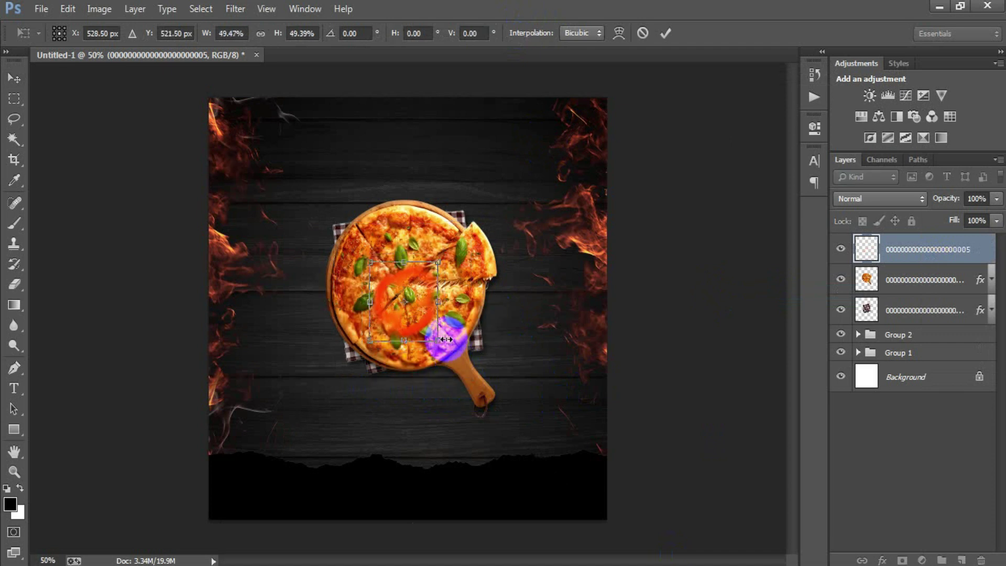
{"action": "left_click", "coordinate": [666, 33]}
Position the pepper ring right of the pizza and copy it to the upper left
{"action": "left_click_drag", "start_coordinate": [416, 321], "coordinate": [539, 336]}
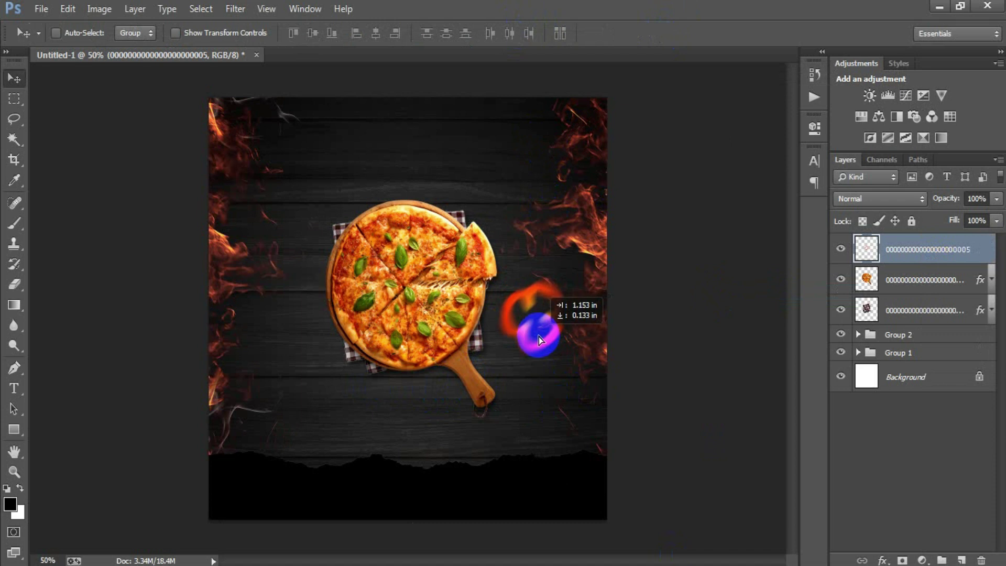
{"action": "key", "text": "ctrl+t"}
{"action": "left_click_drag", "start_coordinate": [565, 356], "coordinate": [559, 349]}
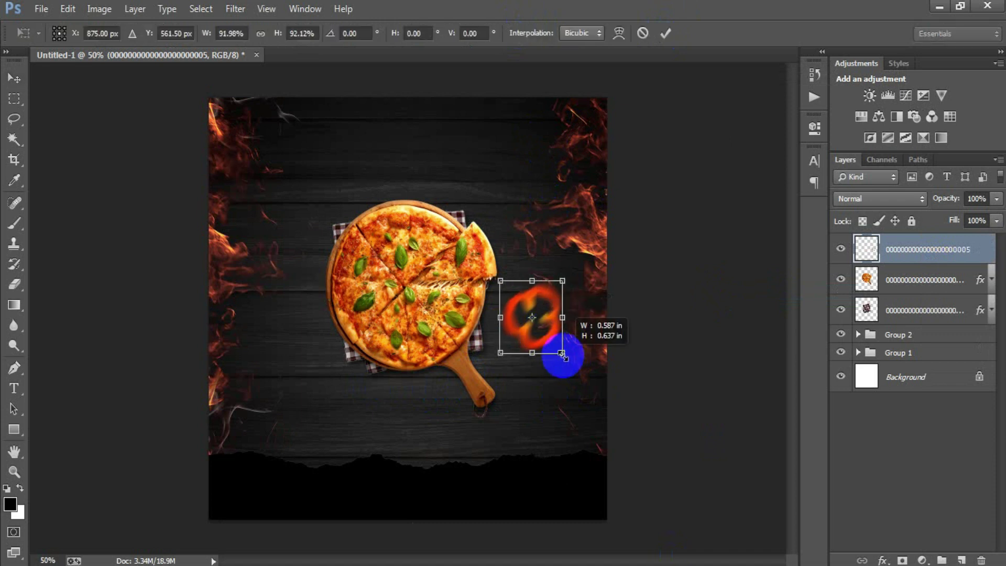
{"action": "left_click", "coordinate": [675, 36]}
{"action": "left_click_drag", "start_coordinate": [537, 321], "coordinate": [546, 328]}
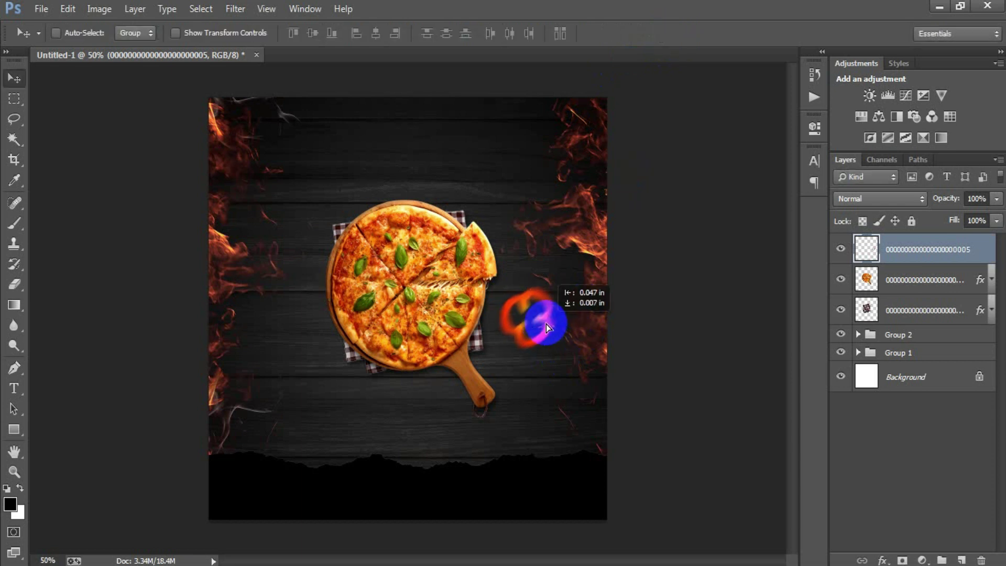
{"action": "left_click_drag", "start_coordinate": [553, 333], "coordinate": [282, 234]}
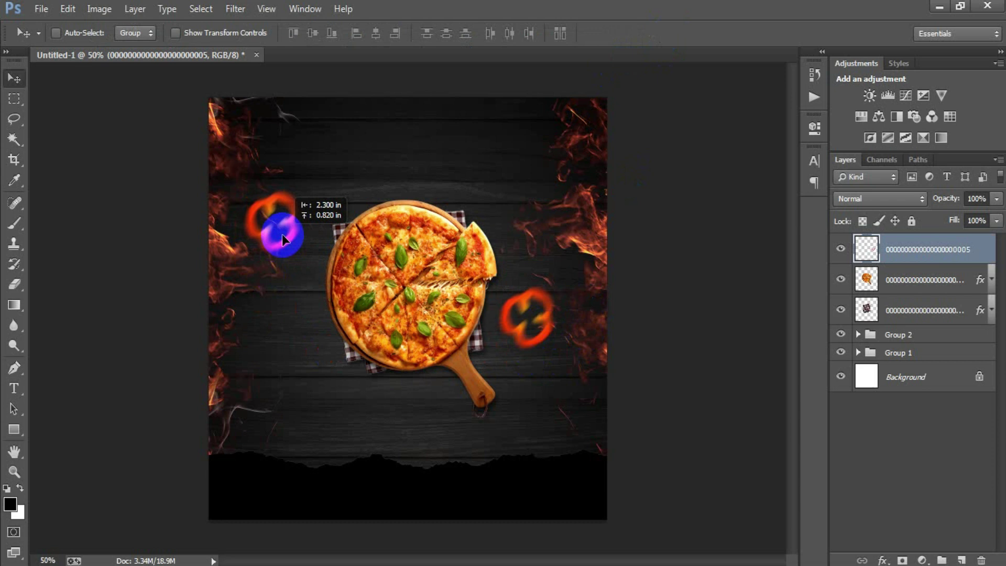
{"action": "left_click", "coordinate": [41, 8]}
{"action": "left_click", "coordinate": [87, 249]}
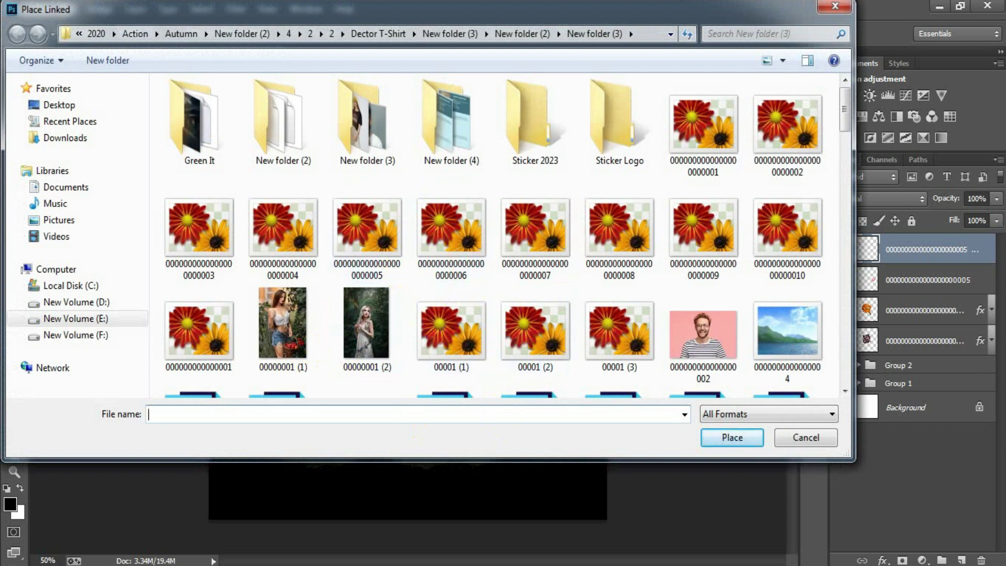
Place the tomato slice image into the poster and rasterize its layer
{"action": "left_click", "coordinate": [451, 225]}
{"action": "left_click", "coordinate": [744, 438]}
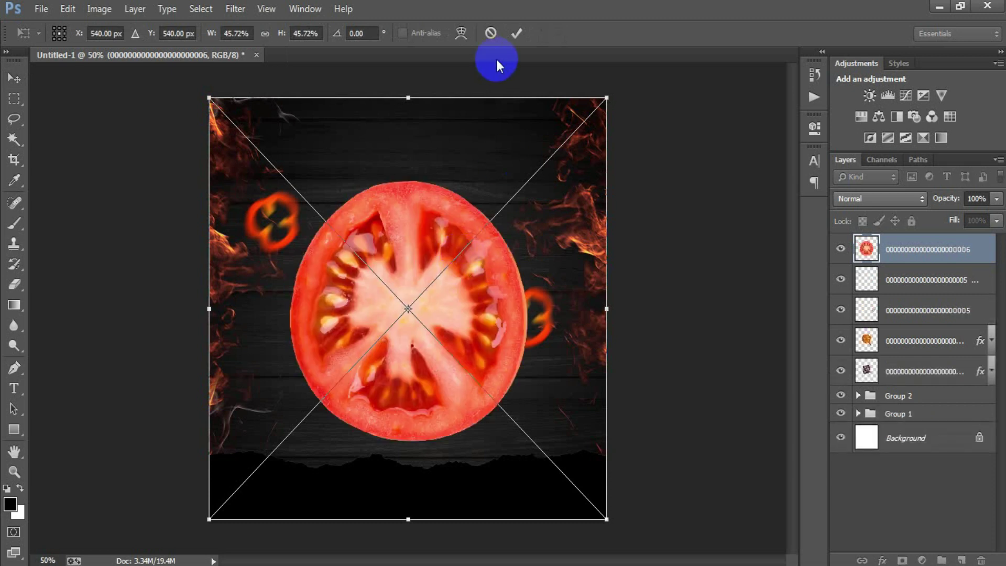
{"action": "left_click", "coordinate": [937, 252]}
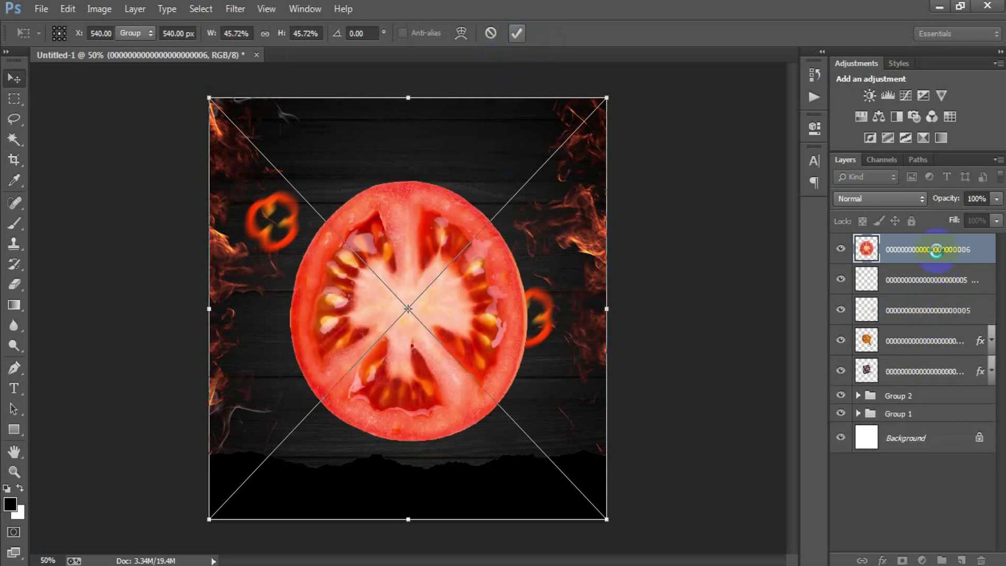
{"action": "right_click", "coordinate": [937, 251]}
{"action": "left_click", "coordinate": [804, 288]}
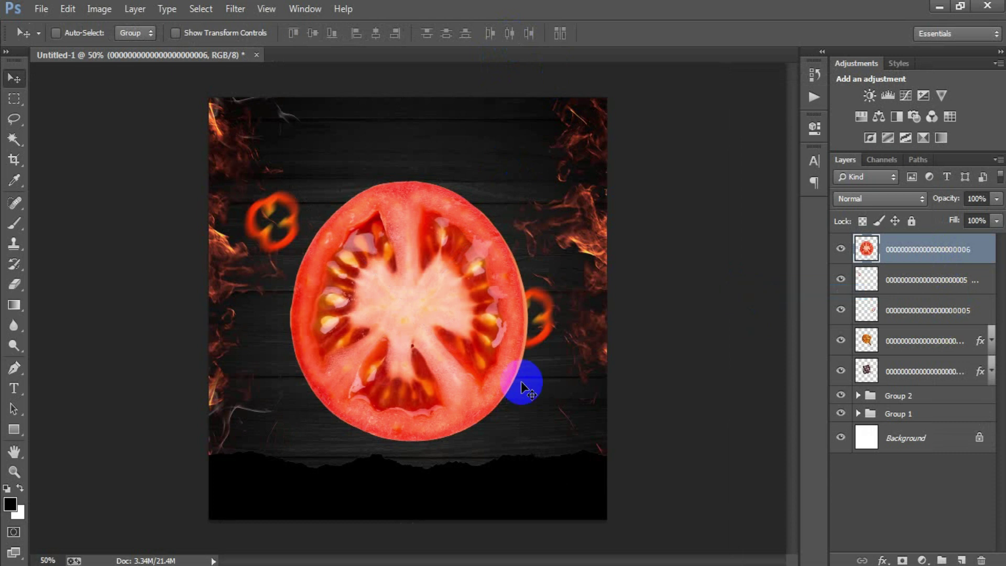
Scale the tomato slice down with Free Transform
{"action": "key", "text": "ctrl+t"}
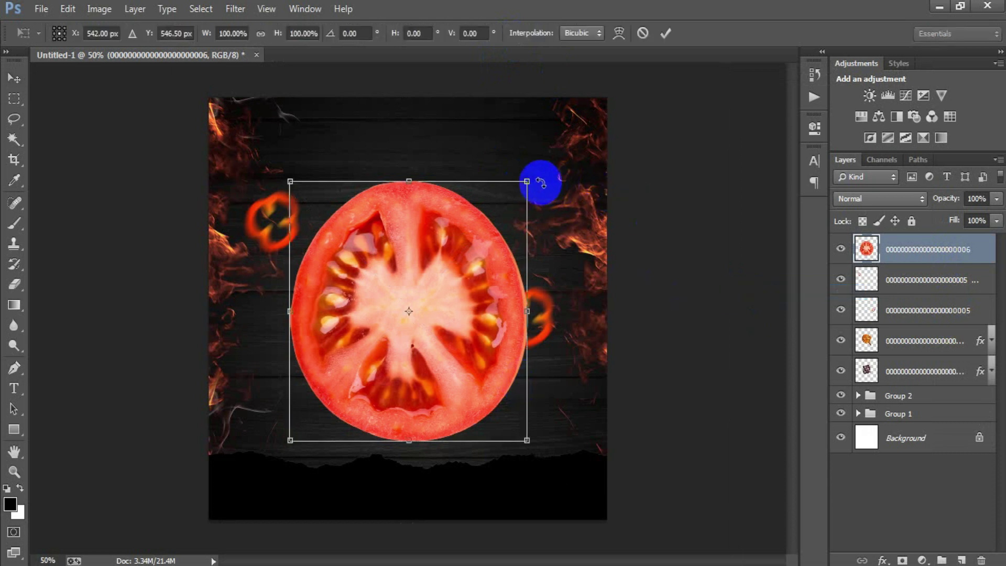
{"action": "left_click_drag", "start_coordinate": [527, 182], "coordinate": [471, 299]}
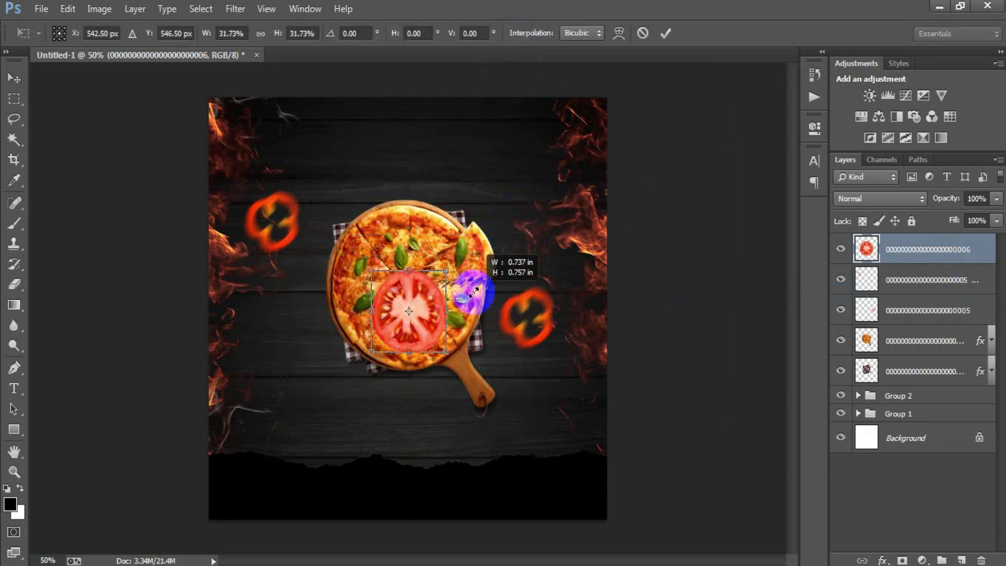
{"action": "left_click_drag", "start_coordinate": [470, 299], "coordinate": [452, 294]}
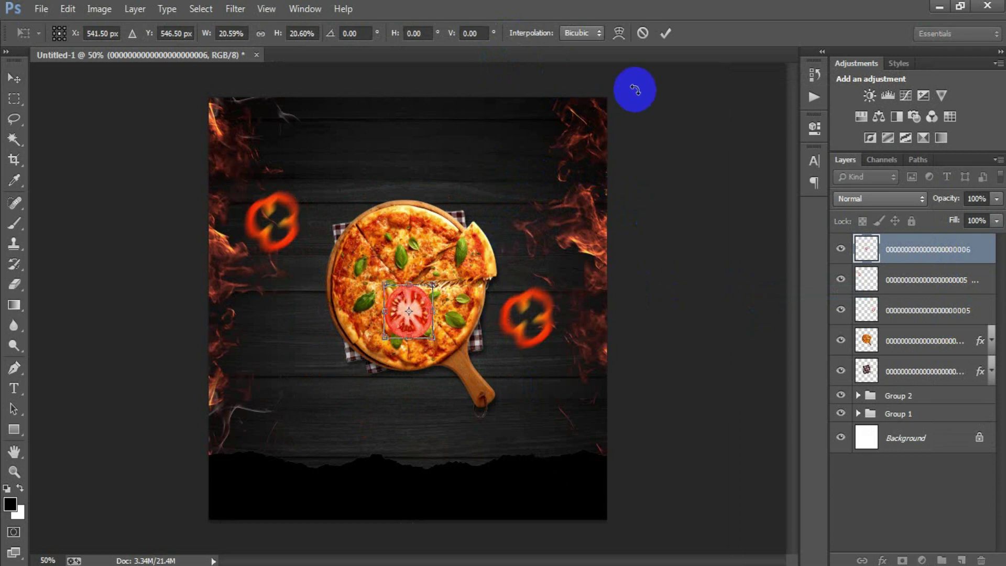
{"action": "left_click", "coordinate": [666, 33]}
Move the tomato to the pizza's lower left, then shrink and tilt it slightly
{"action": "left_click_drag", "start_coordinate": [475, 343], "coordinate": [322, 403]}
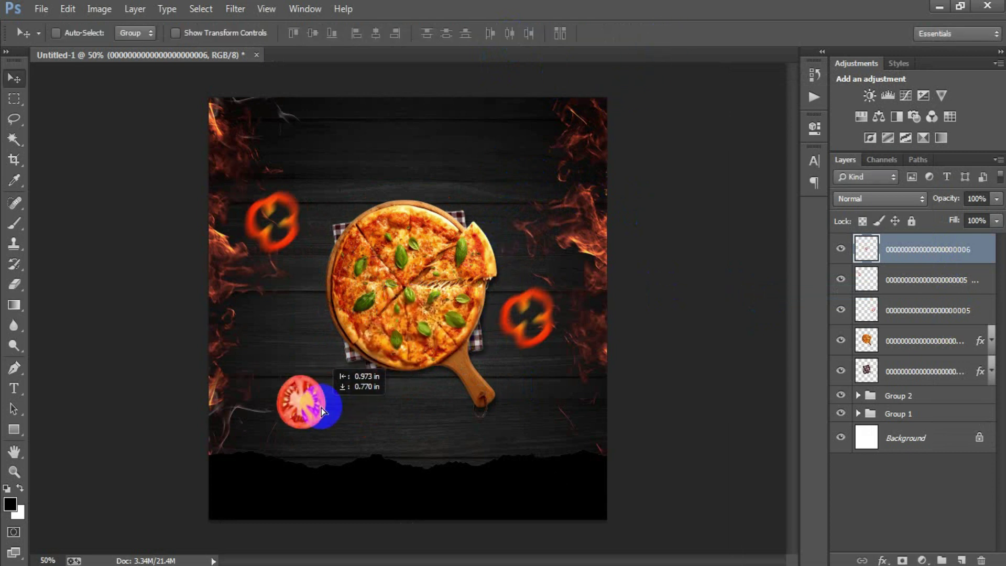
{"action": "left_click_drag", "start_coordinate": [322, 403], "coordinate": [322, 402]}
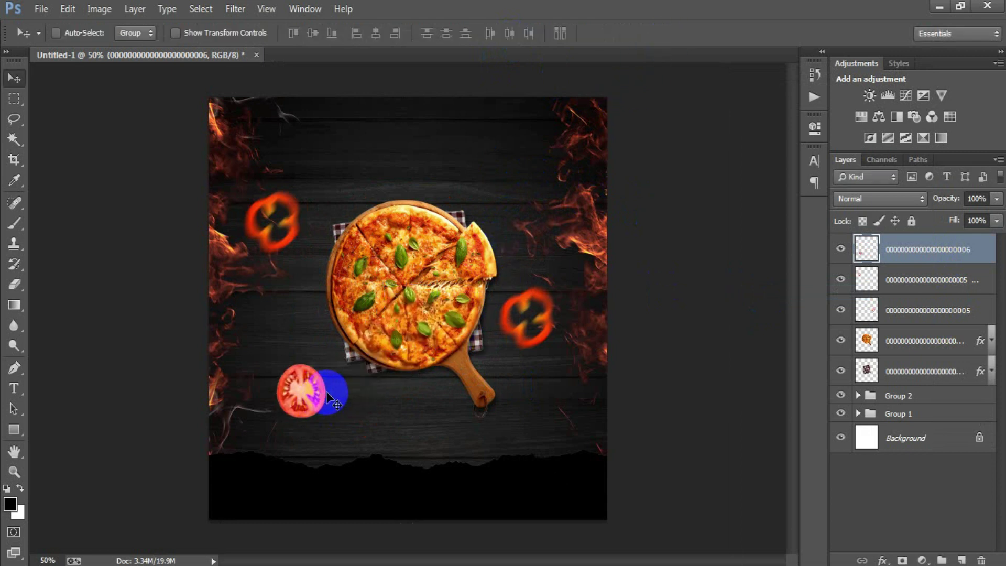
{"action": "key", "text": "ctrl+t"}
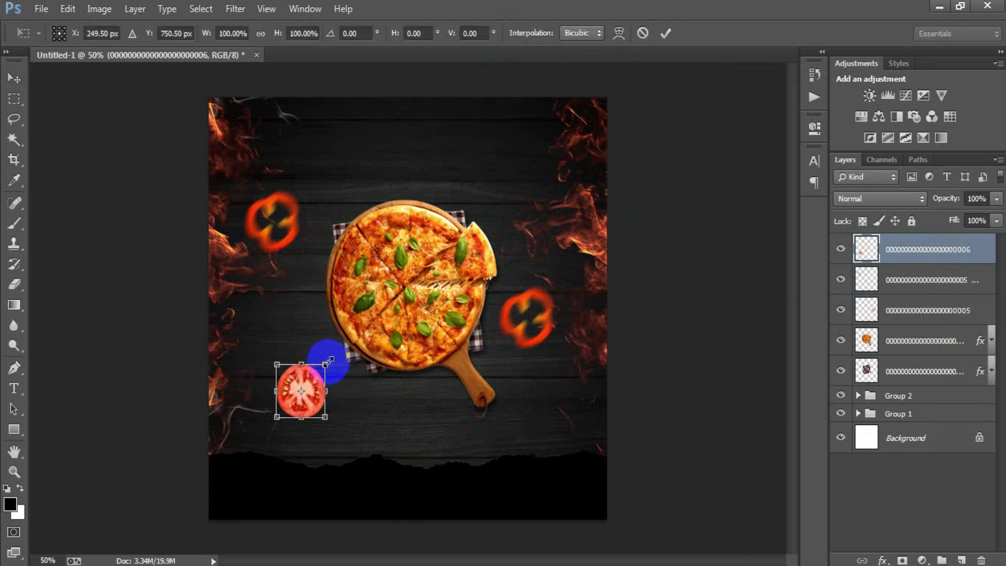
{"action": "mouse_move", "coordinate": [328, 362]}
{"action": "left_mouse_down"}
{"action": "mouse_move", "coordinate": [321, 367]}
{"action": "mouse_move", "coordinate": [348, 400]}
{"action": "left_mouse_up"}
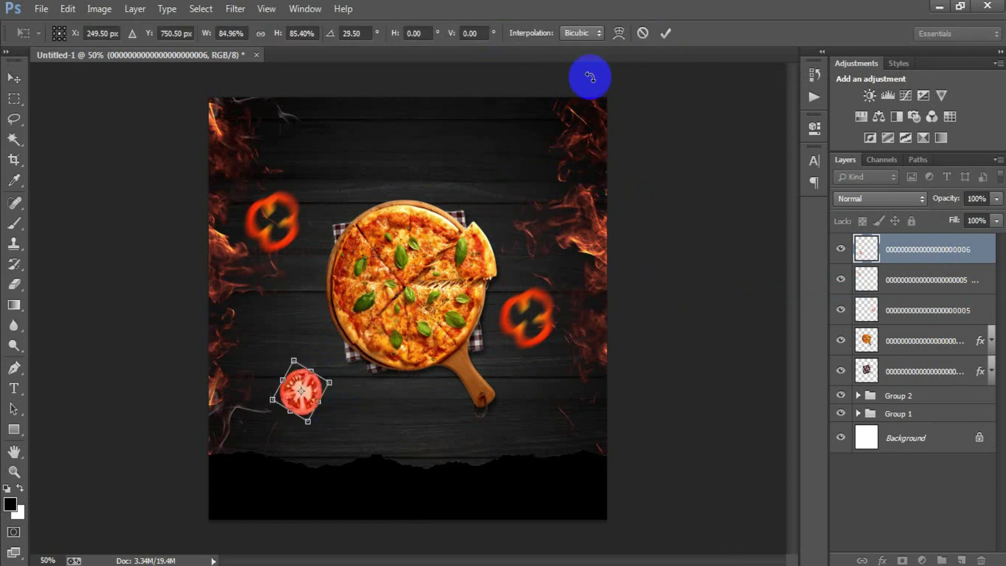
{"action": "left_click", "coordinate": [665, 36]}
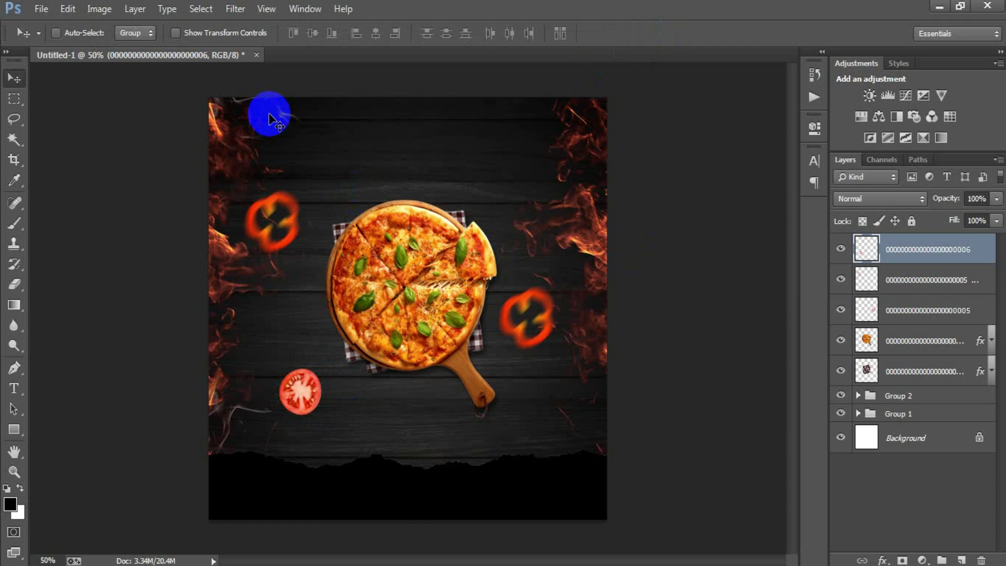
Apply a slight Motion Blur to the tomato slice
{"action": "left_click", "coordinate": [231, 13]}
{"action": "mouse_move", "coordinate": [322, 181]}
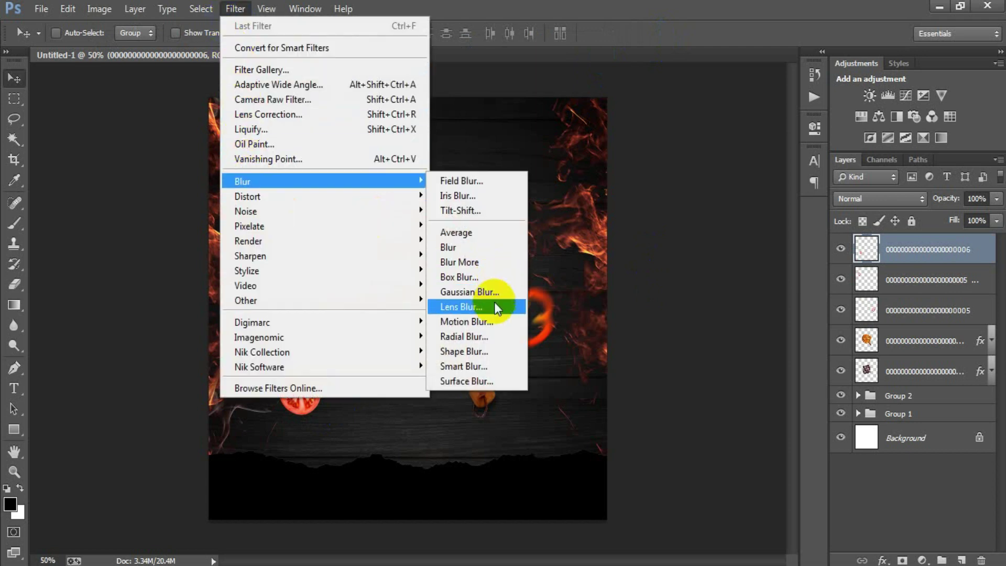
{"action": "left_click", "coordinate": [492, 320]}
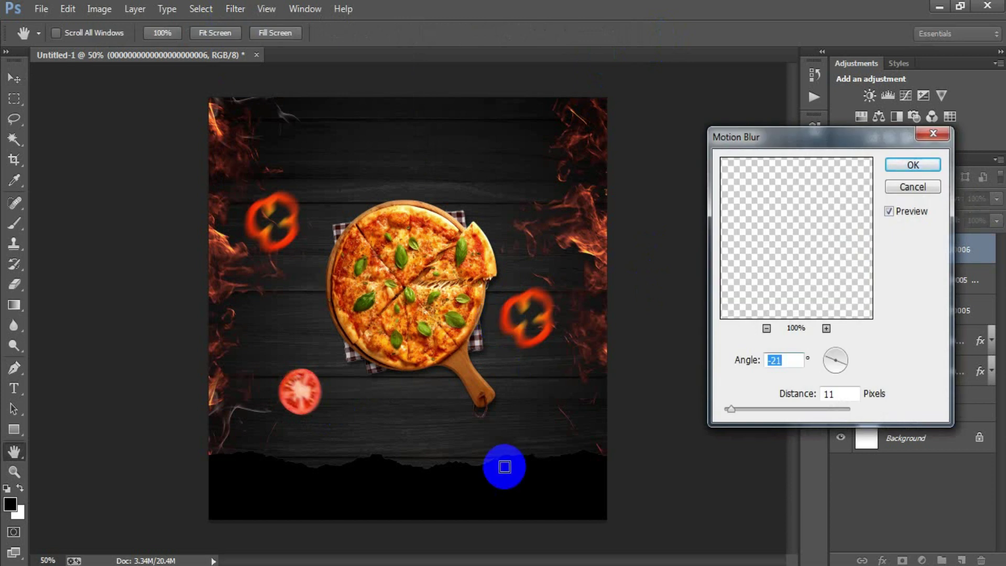
{"action": "left_click", "coordinate": [914, 166]}
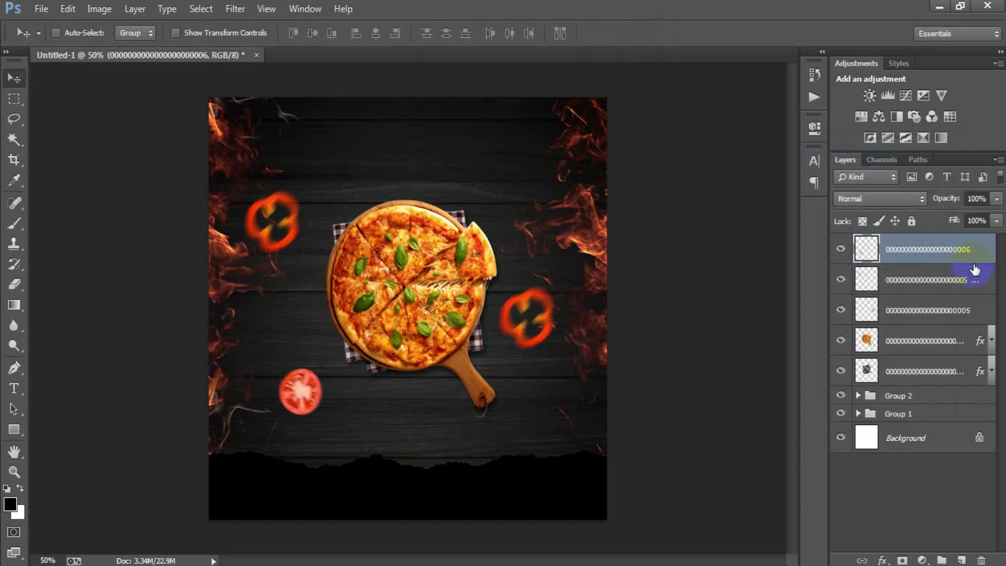
Give the tomato a soft drop shadow with Global Light off, then copy it toward the top
{"action": "double_click", "coordinate": [988, 252]}
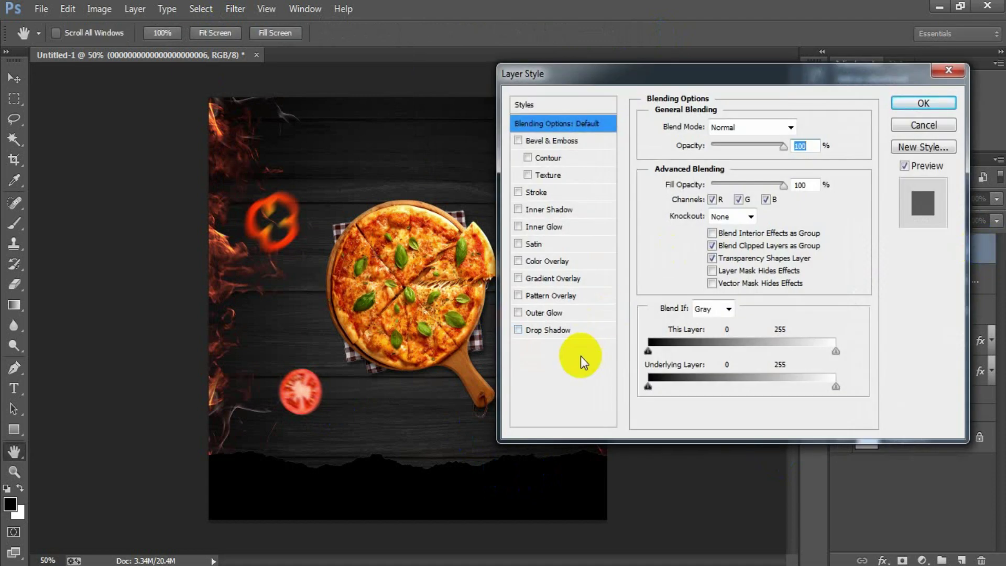
{"action": "left_click", "coordinate": [560, 332]}
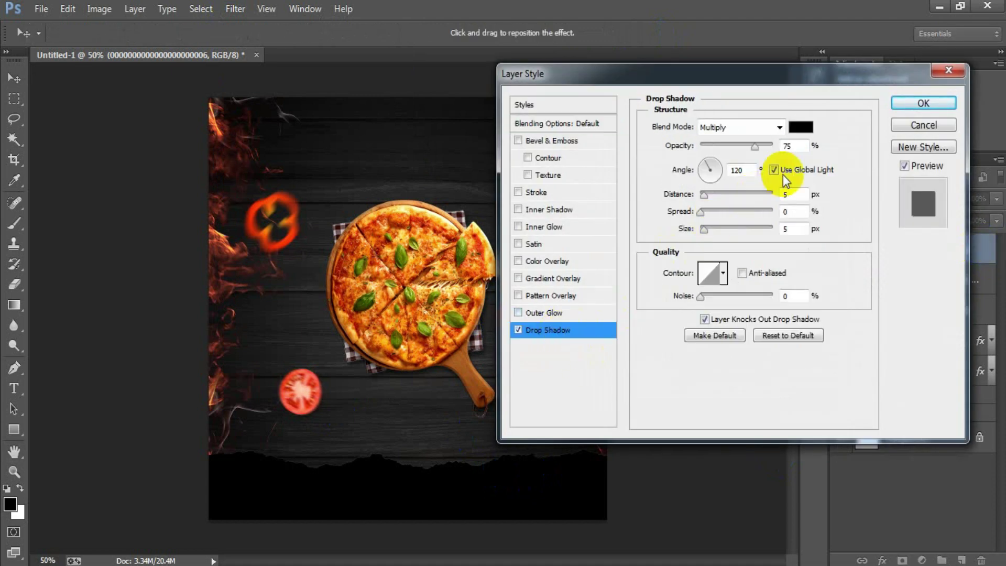
{"action": "type", "text": "50"}
{"action": "key", "text": "Tab"}
{"action": "type", "text": "45"}
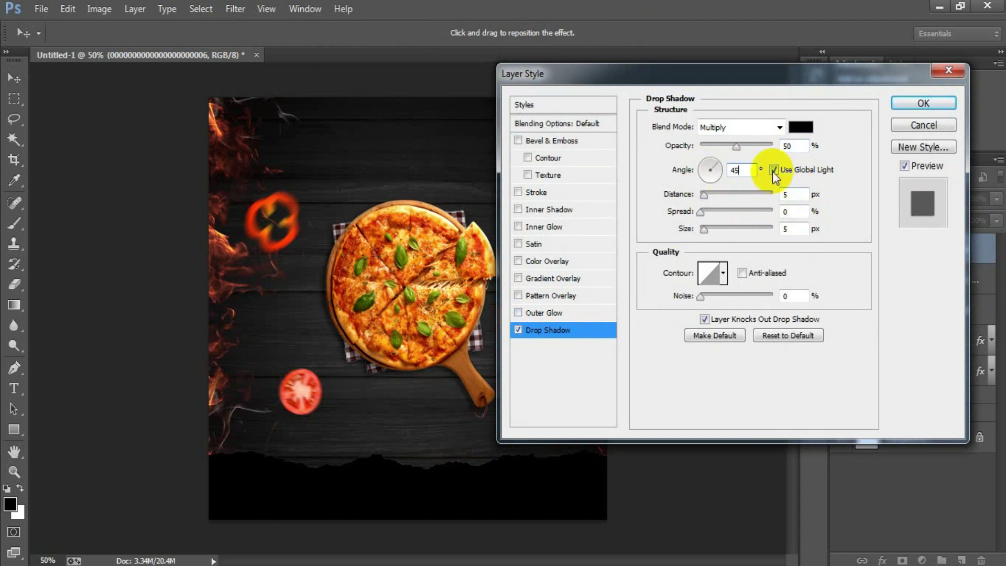
{"action": "left_click", "coordinate": [774, 170]}
{"action": "left_click", "coordinate": [790, 196]}
{"action": "type", "text": "15"}
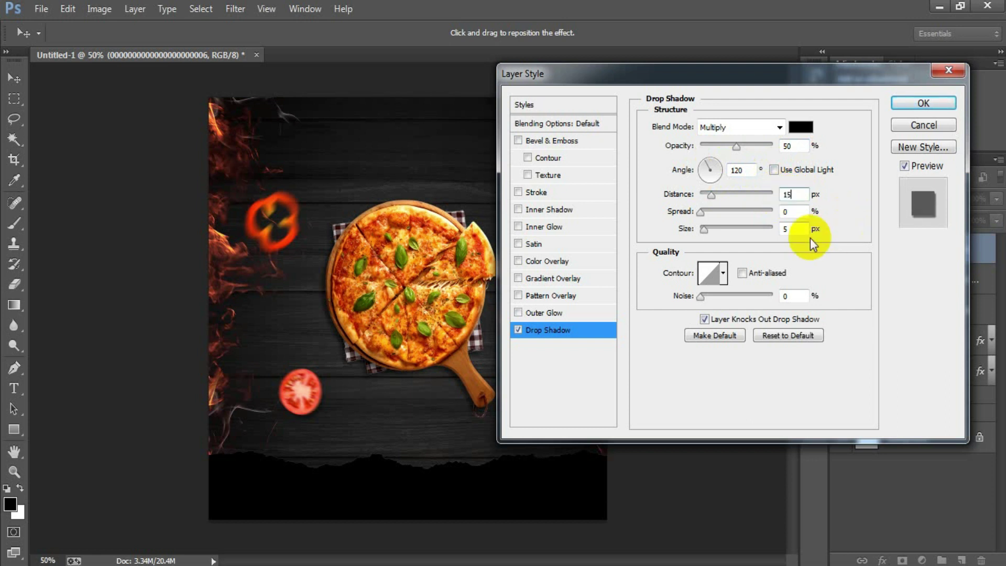
{"action": "left_click", "coordinate": [791, 229]}
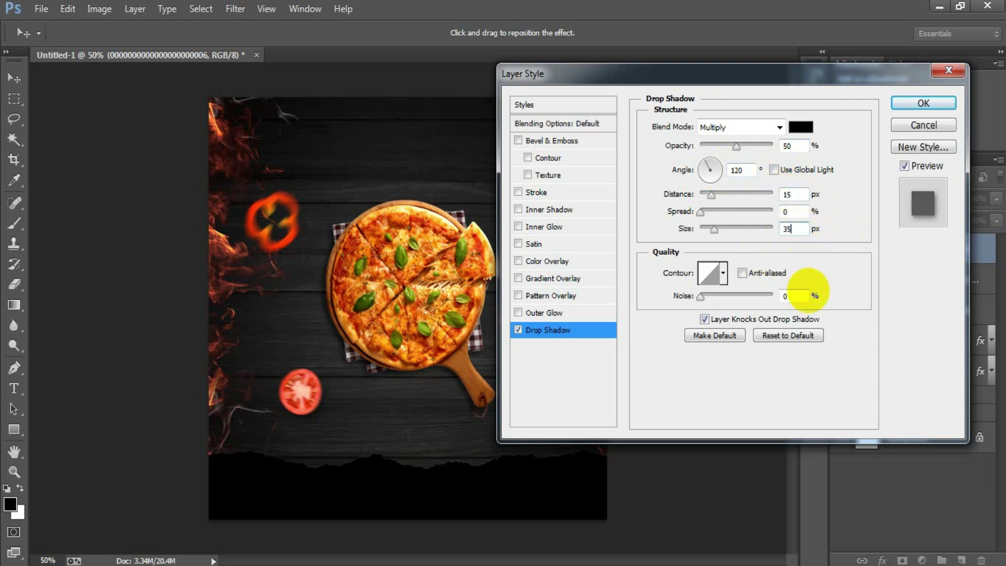
{"action": "type", "text": "5"}
{"action": "left_click", "coordinate": [910, 105]}
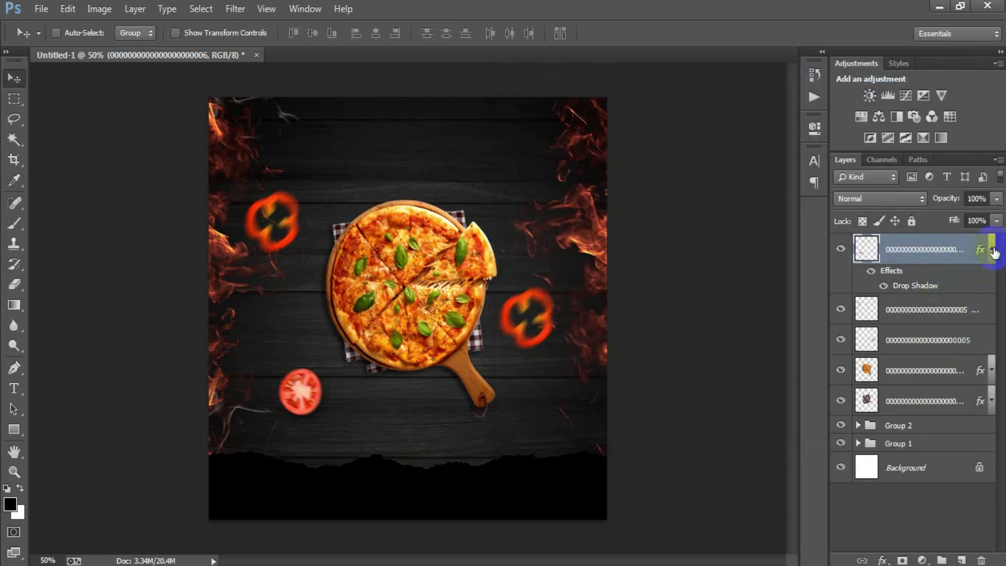
{"action": "left_click_drag", "start_coordinate": [309, 396], "coordinate": [469, 119]}
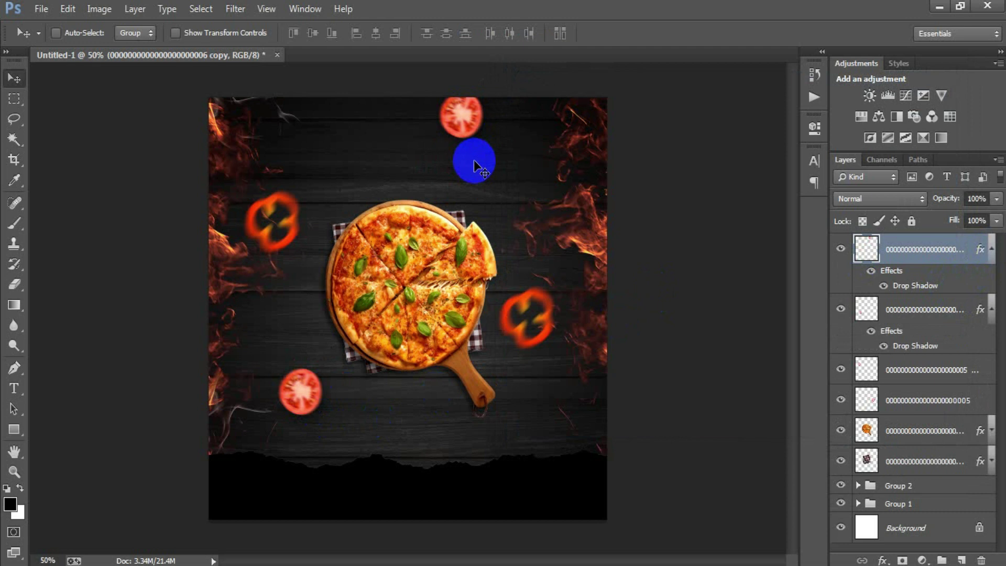
Resize the copied tomato and nudge it partly past the poster's top edge
{"action": "key", "text": "ctrl+t"}
{"action": "mouse_move", "coordinate": [484, 137]}
{"action": "left_mouse_down"}
{"action": "mouse_move", "coordinate": [493, 148]}
{"action": "mouse_move", "coordinate": [482, 141]}
{"action": "left_mouse_up"}
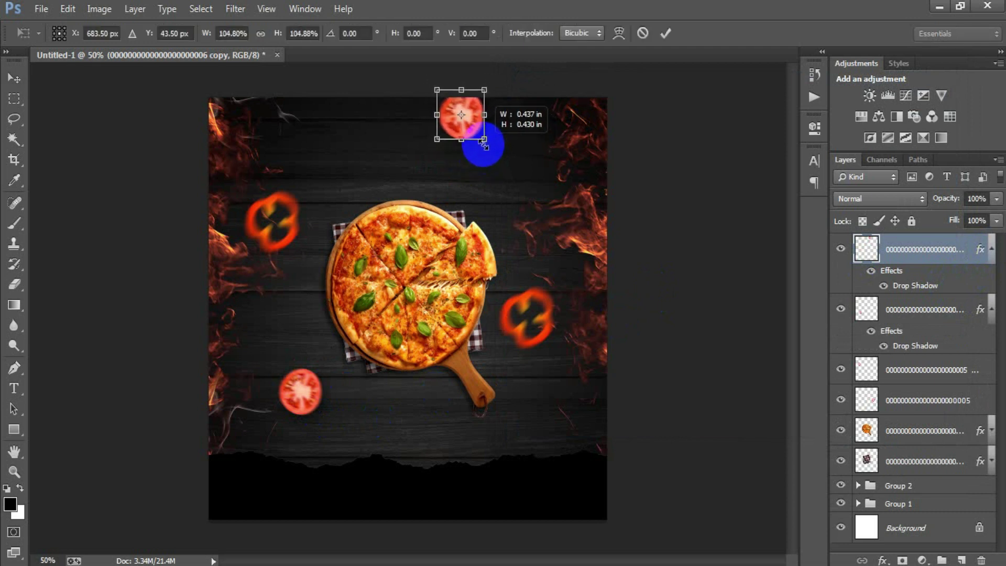
{"action": "left_click", "coordinate": [666, 33]}
{"action": "key", "text": "shift+Up"}
{"action": "key", "text": "shift+Up"}
{"action": "key", "text": "shift+Up"}
{"action": "key", "text": "shift+Up"}
{"action": "key", "text": "shift+Up"}
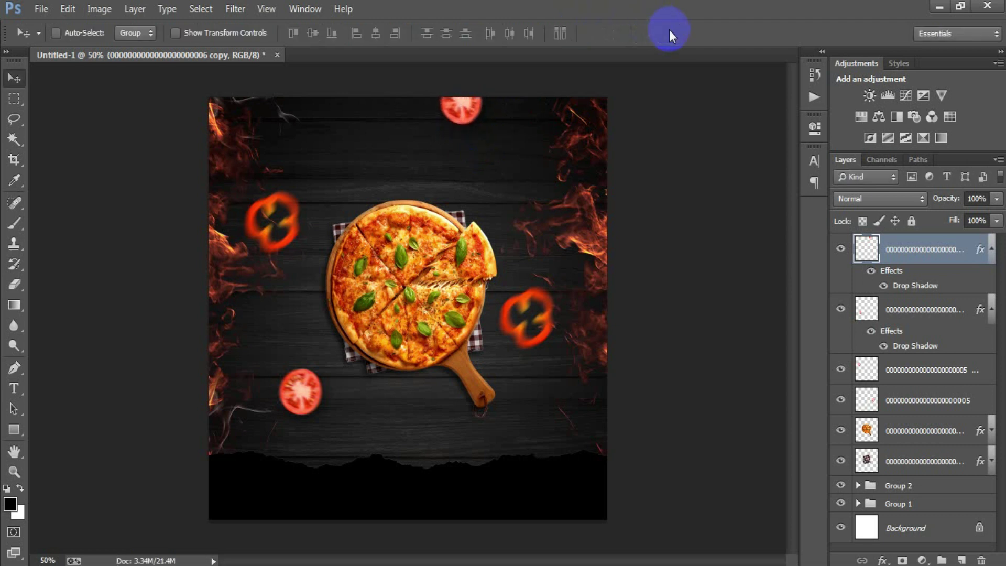
{"action": "key", "text": "shift+Right"}
{"action": "key", "text": "Right"}
{"action": "key", "text": "Right"}
{"action": "key", "text": "Up"}
{"action": "key", "text": "Up"}
{"action": "key", "text": "Up"}
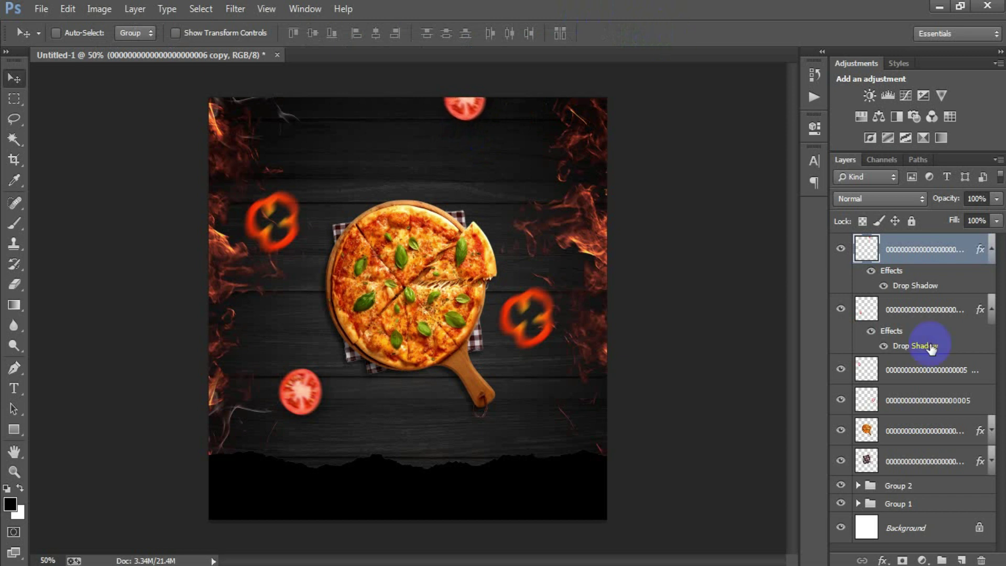
{"action": "left_click", "coordinate": [939, 313]}
Nudge the pizza and lower tomato layers down slightly
{"action": "left_click", "coordinate": [927, 460], "text": "shift"}
{"action": "key", "text": "Down"}
{"action": "key", "text": "Down"}
{"action": "key", "text": "Down"}
{"action": "key", "text": "Down"}
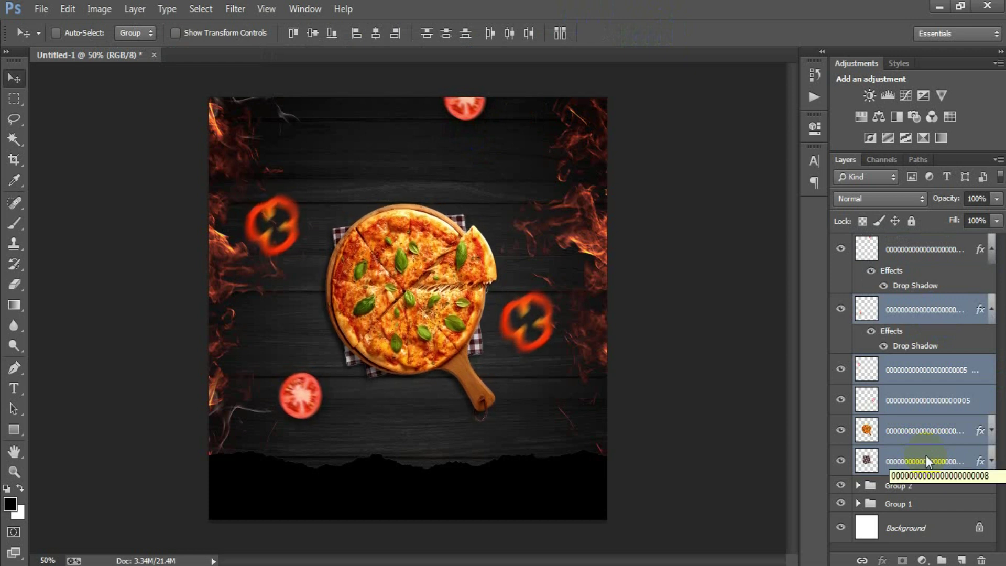
{"action": "key", "text": "Down"}
{"action": "key", "text": "Down"}
{"action": "key", "text": "Down"}
{"action": "key", "text": "Down"}
{"action": "key", "text": "Down"}
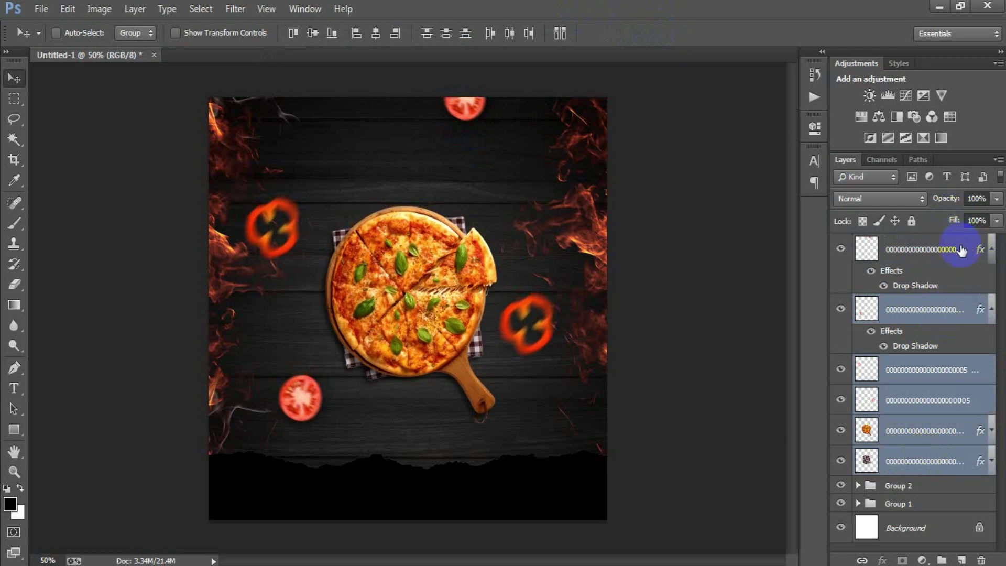
Group the pizza, napkin, pepper and tomato layers into Group 3 and add an empty layer
{"action": "left_click", "coordinate": [933, 248]}
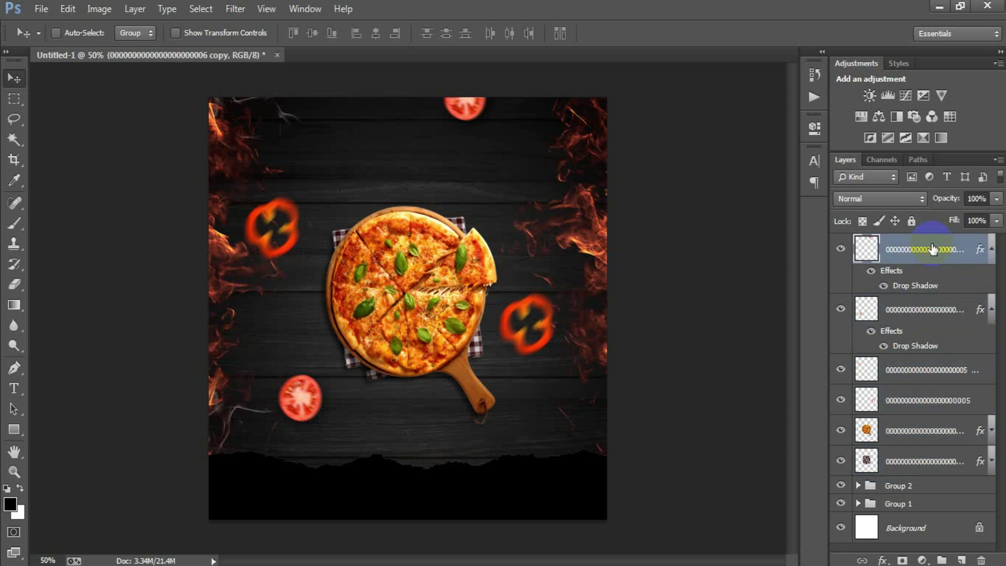
{"action": "left_click", "coordinate": [913, 457], "text": "shift"}
{"action": "key", "text": "ctrl+g"}
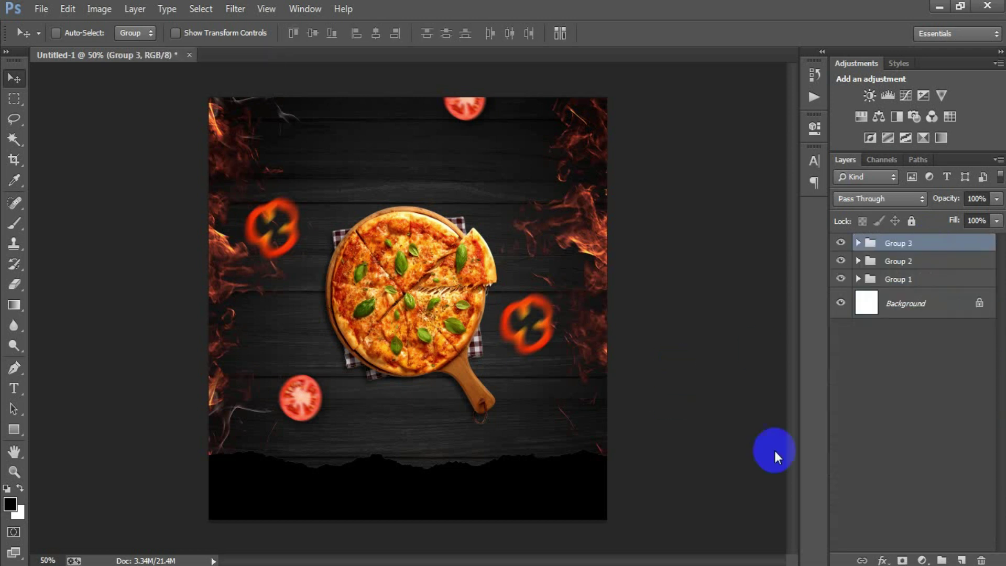
{"action": "left_click", "coordinate": [962, 560]}
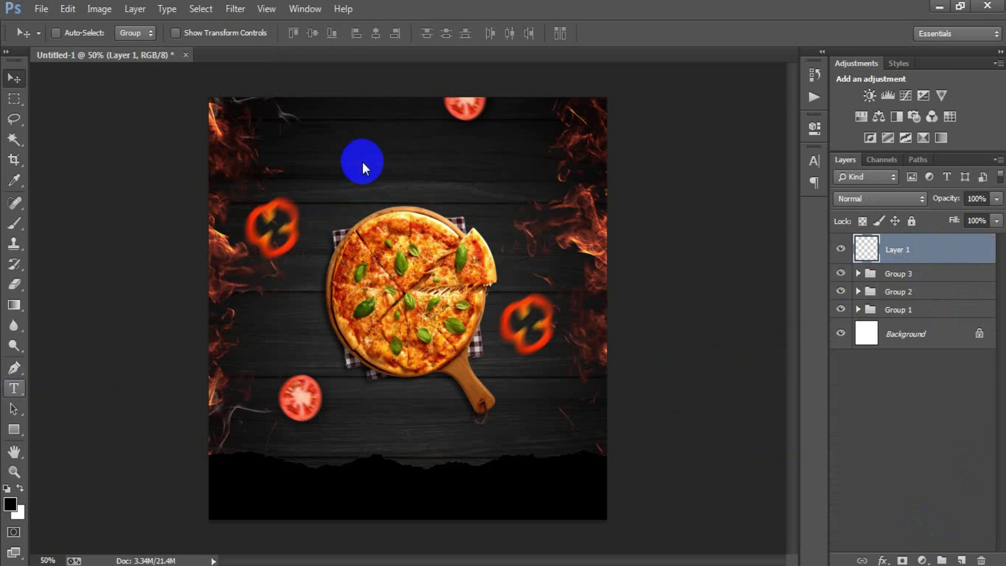
Type the title text 'Pizza' above the pizza
{"action": "key", "text": "v"}
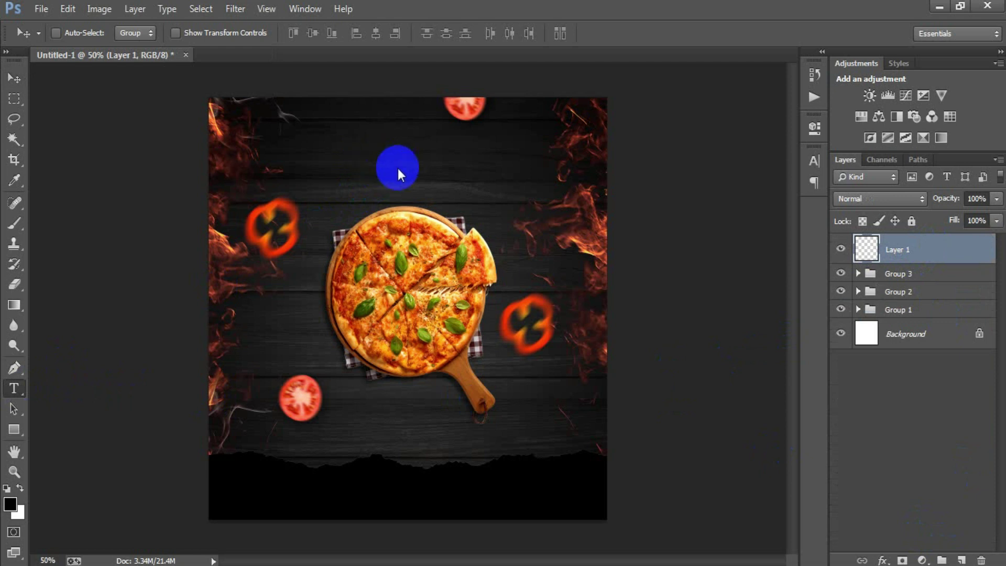
{"action": "left_click", "coordinate": [391, 175]}
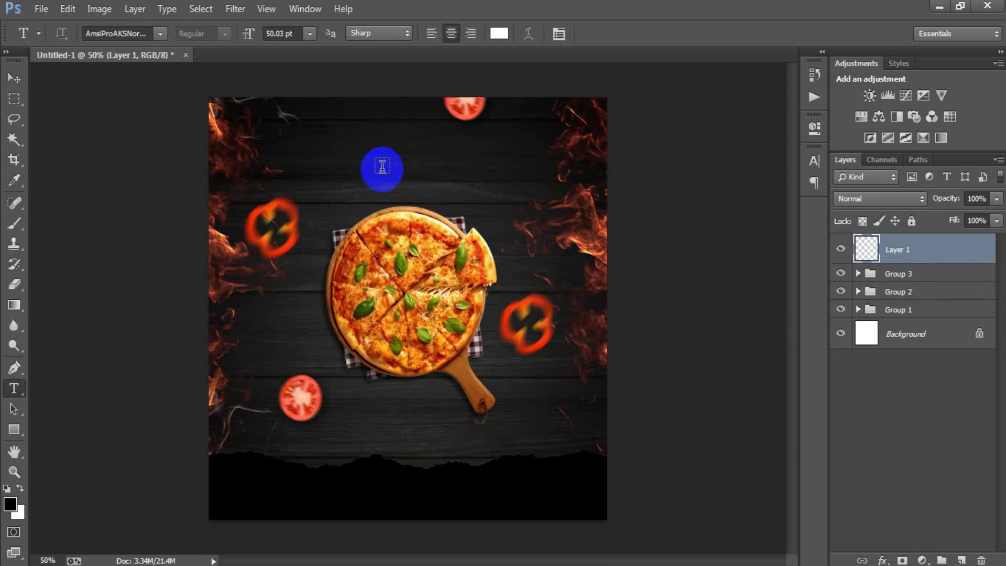
{"action": "left_click", "coordinate": [532, 167]}
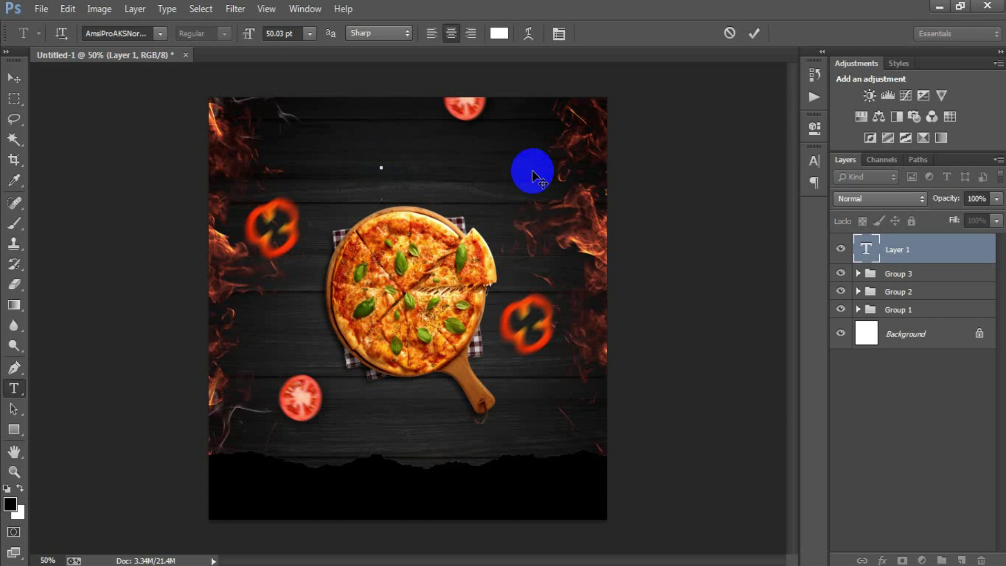
{"action": "type", "text": "Pizza"}
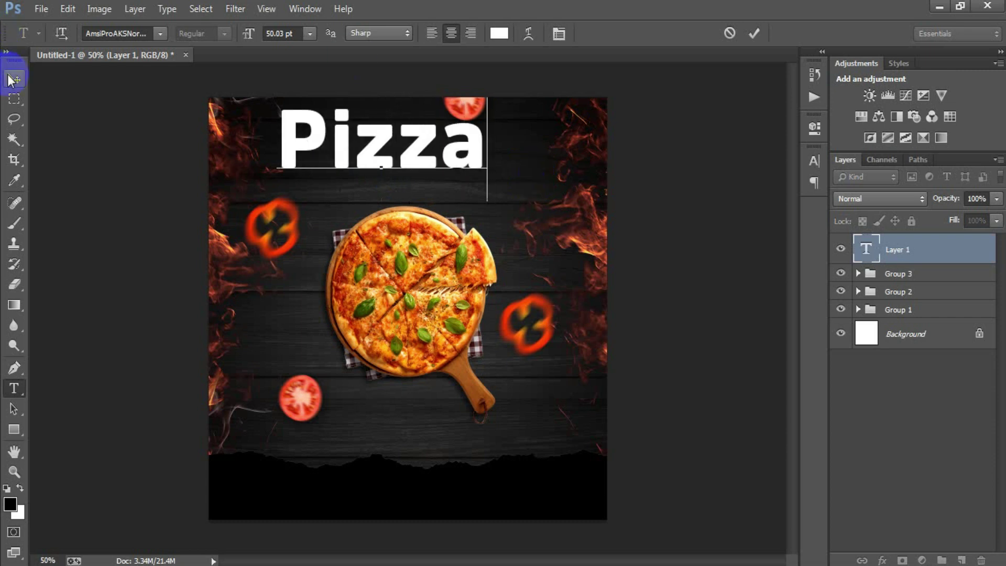
{"action": "left_click", "coordinate": [14, 77]}
{"action": "left_click", "coordinate": [752, 34]}
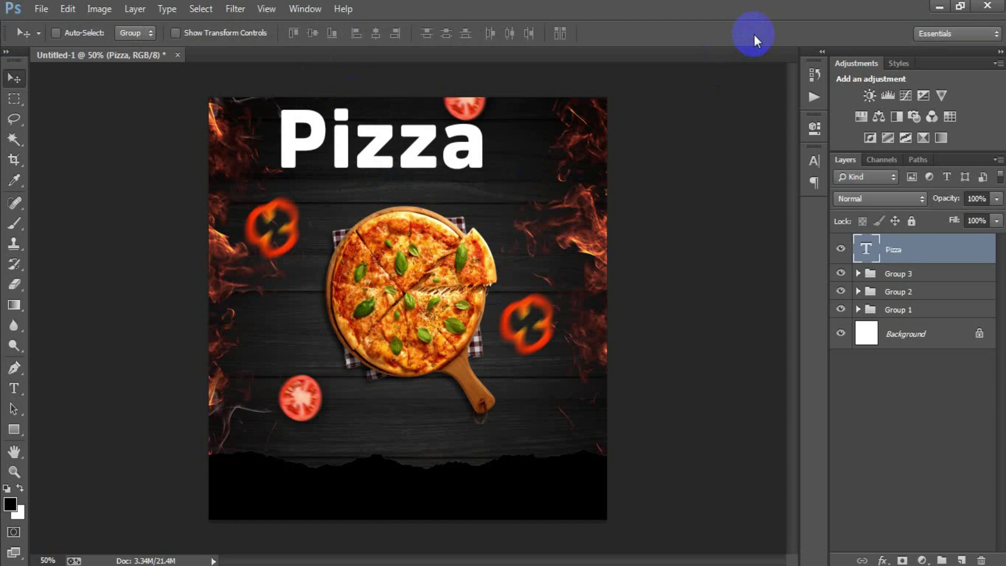
Scale the Pizza title to about 73% and move it near the top centre
{"action": "left_click_drag", "start_coordinate": [379, 150], "coordinate": [419, 162]}
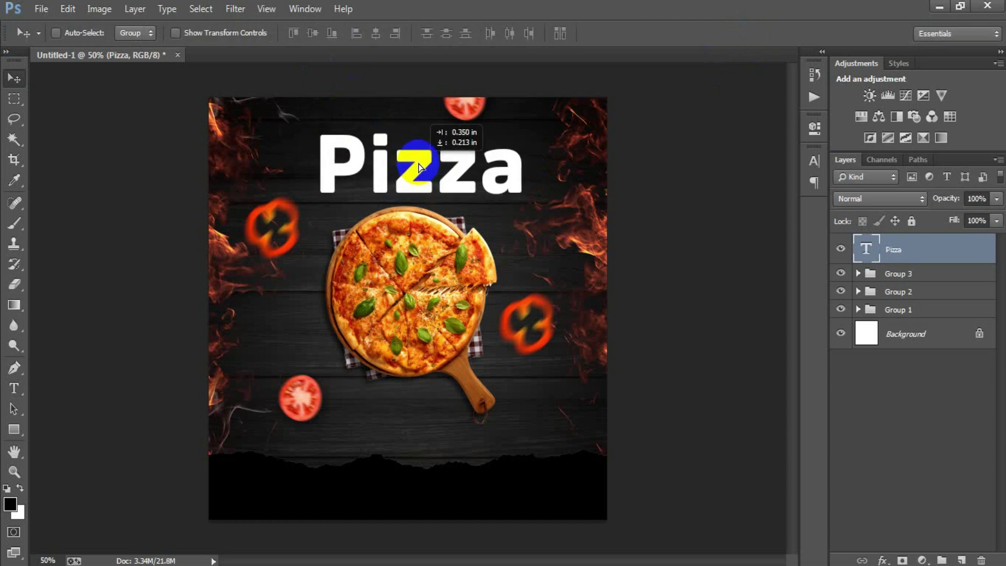
{"action": "key", "text": "ctrl+t"}
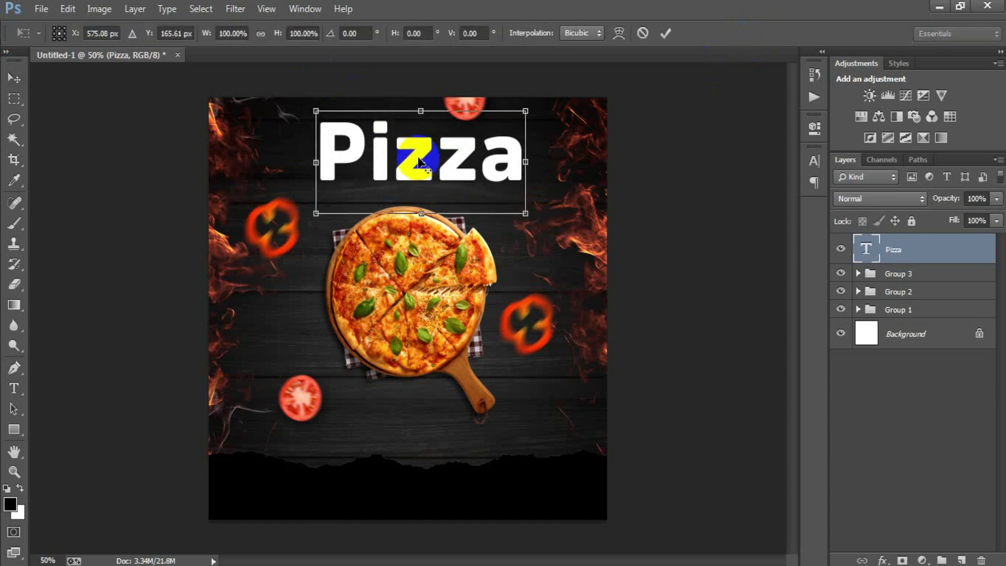
{"action": "left_click_drag", "start_coordinate": [526, 213], "coordinate": [486, 205]}
{"action": "left_click_drag", "start_coordinate": [465, 166], "coordinate": [449, 173]}
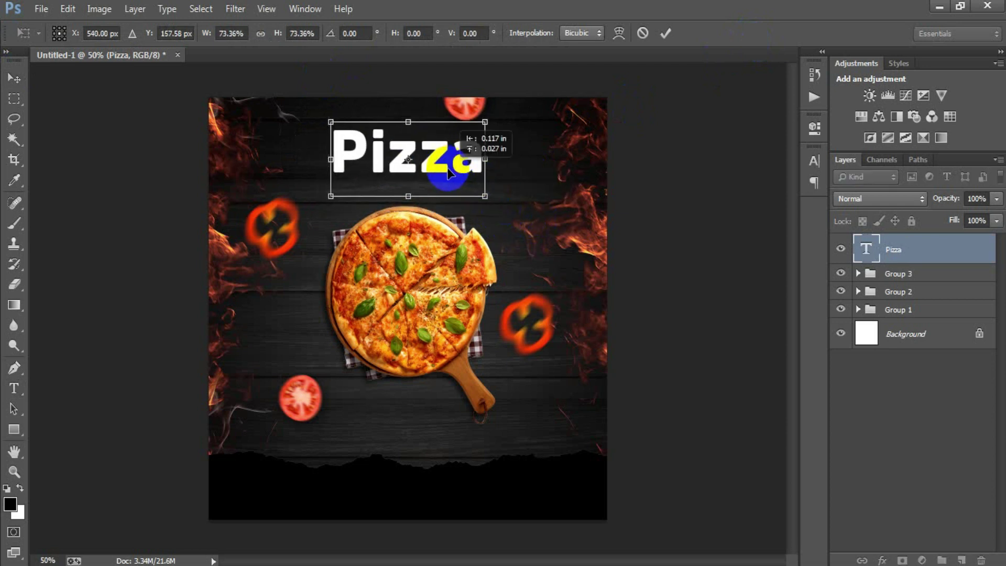
{"action": "left_click", "coordinate": [665, 33]}
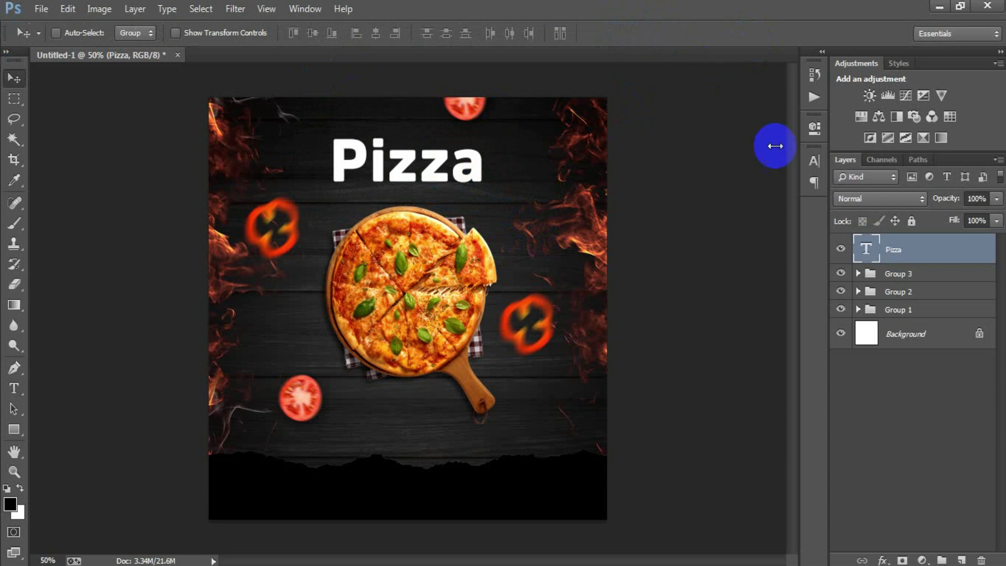
{"action": "left_click", "coordinate": [912, 339], "text": "ctrl"}
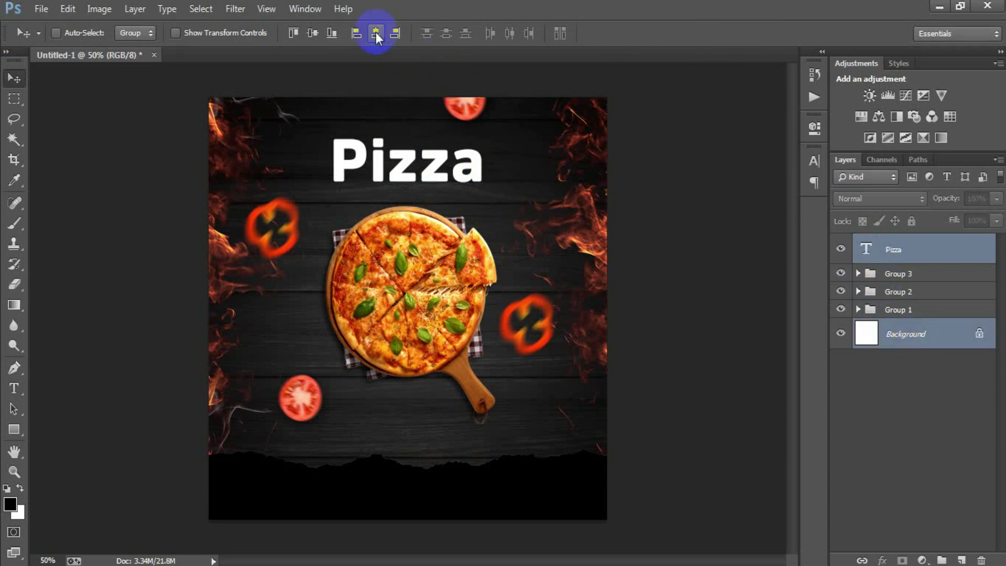
{"action": "left_click", "coordinate": [899, 253]}
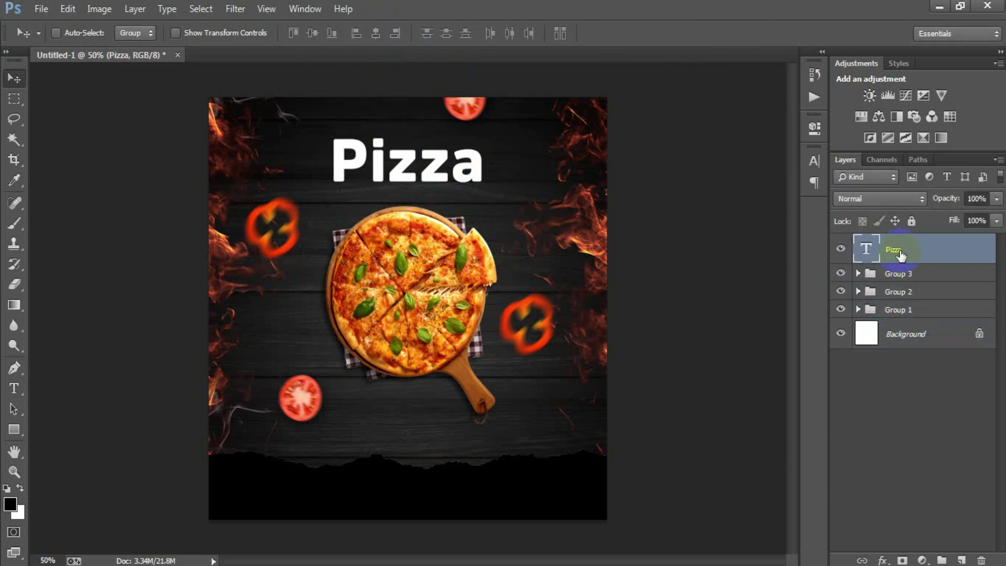
Set the Pizza title's font to Want Coffee
{"action": "left_click", "coordinate": [818, 162]}
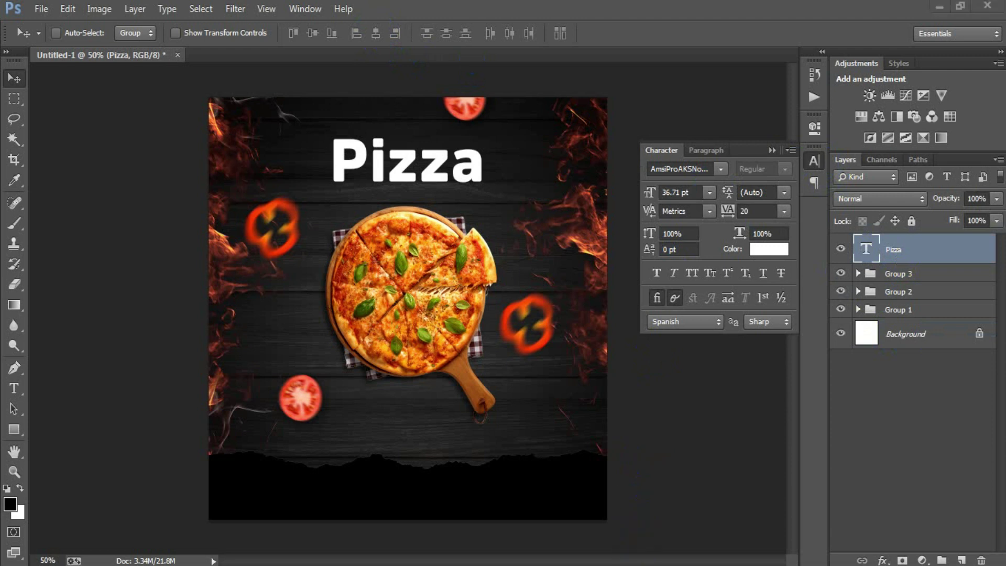
{"action": "left_click", "coordinate": [674, 166]}
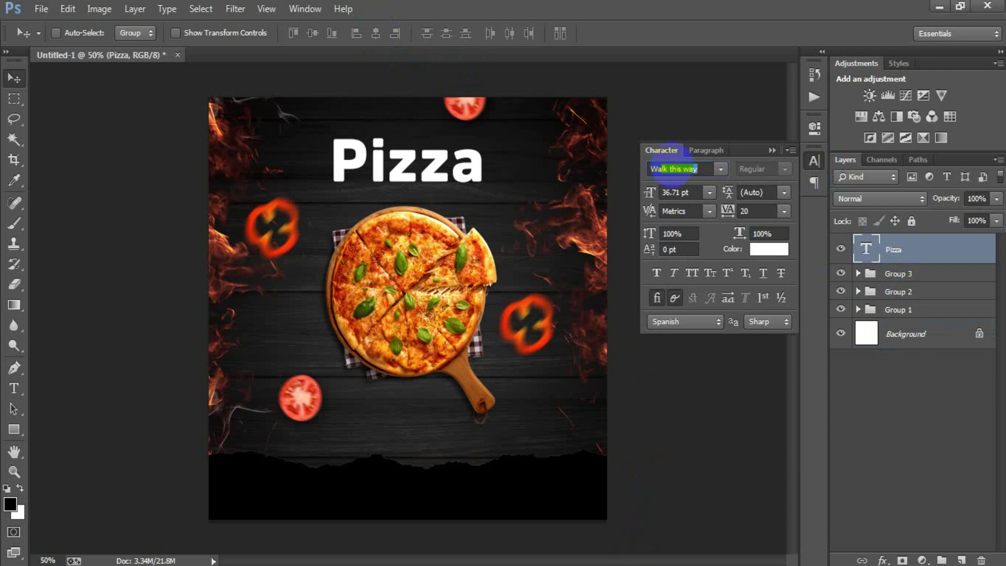
{"action": "type", "text": "Want Coffee"}
{"action": "key", "text": "Return"}
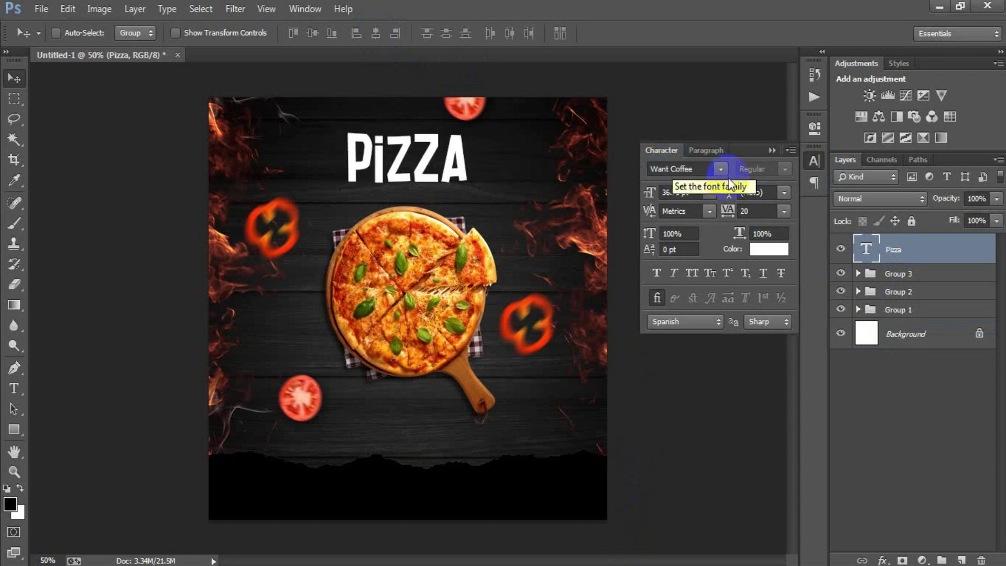
{"action": "left_click", "coordinate": [773, 149]}
Centre the title horizontally against the Background and nudge it up slightly
{"action": "left_click", "coordinate": [932, 345], "text": "ctrl"}
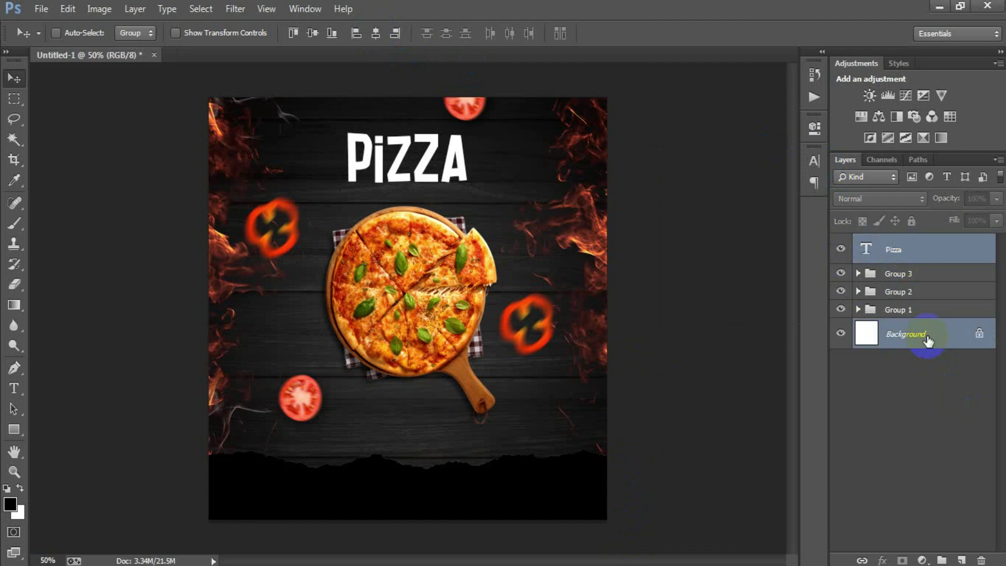
{"action": "left_click", "coordinate": [377, 35]}
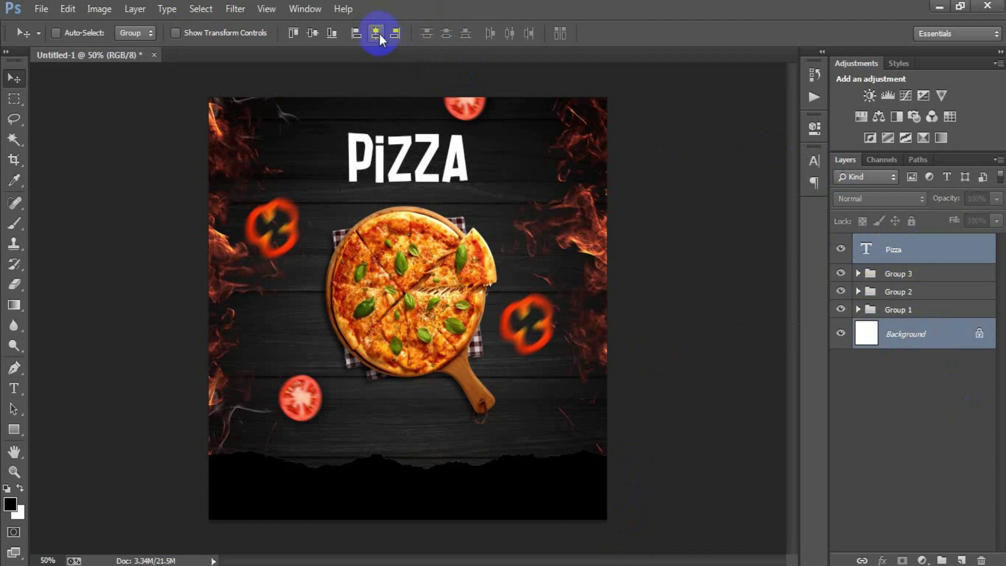
{"action": "left_click", "coordinate": [897, 262]}
{"action": "key", "text": "Up"}
{"action": "key", "text": "Up"}
{"action": "key", "text": "Up"}
{"action": "key", "text": "Up"}
{"action": "key", "text": "Up"}
{"action": "key", "text": "Up"}
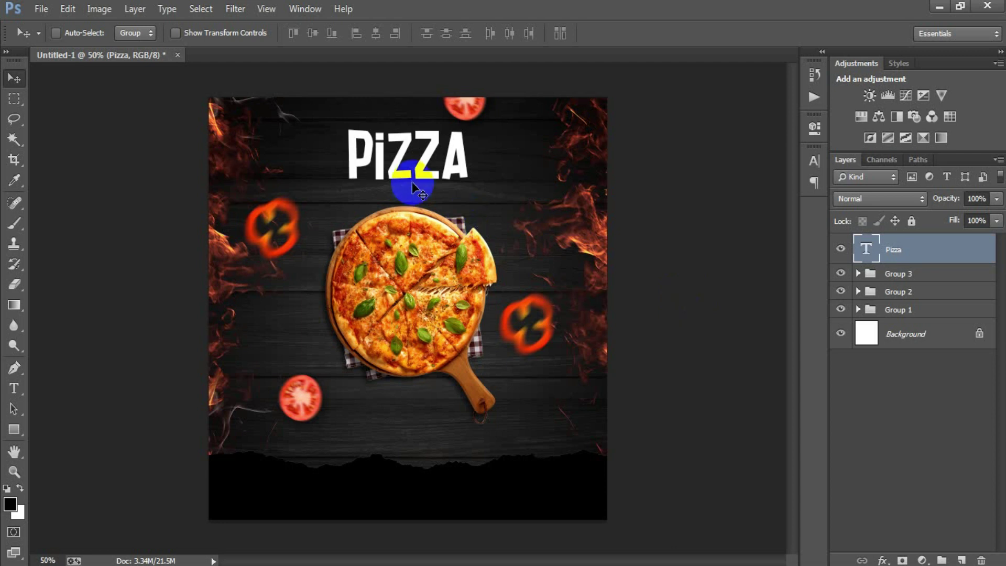
{"action": "double_click", "coordinate": [976, 254]}
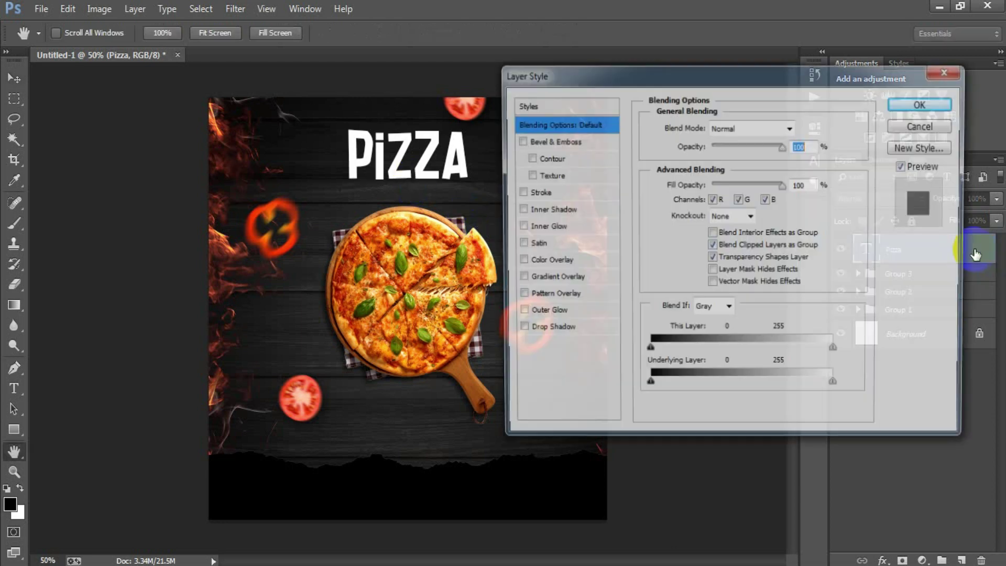
Add Bevel & Emboss: depth 1000%, size 3 px, angle 120°, highlight opacity 50%
{"action": "left_click", "coordinate": [535, 141]}
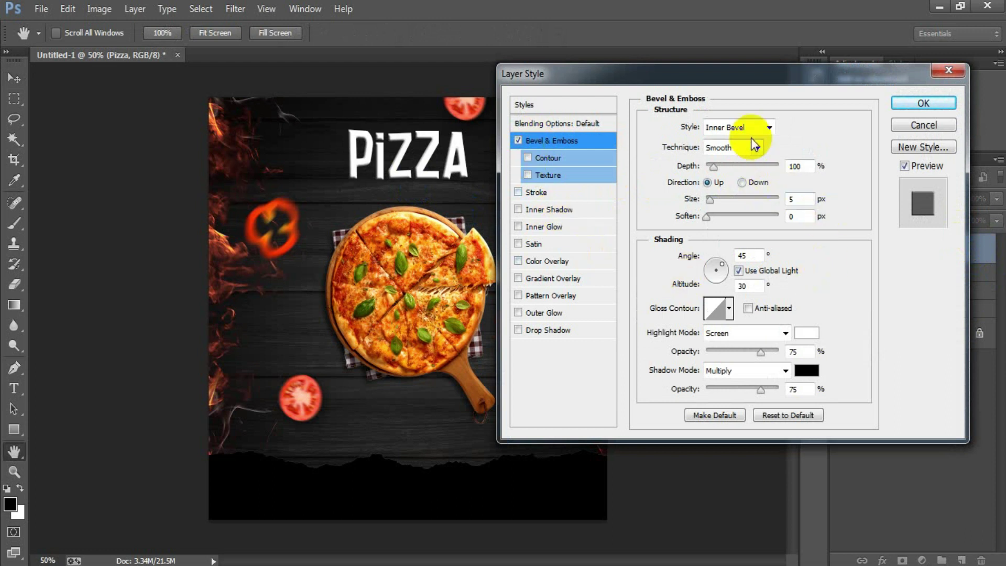
{"action": "left_click", "coordinate": [806, 167]}
{"action": "type", "text": "0"}
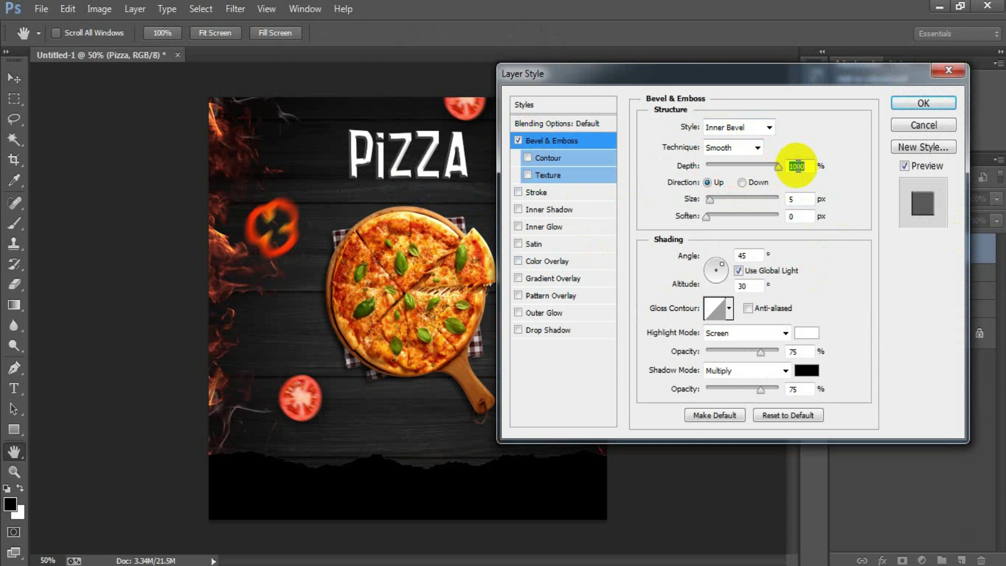
{"action": "left_click", "coordinate": [792, 199]}
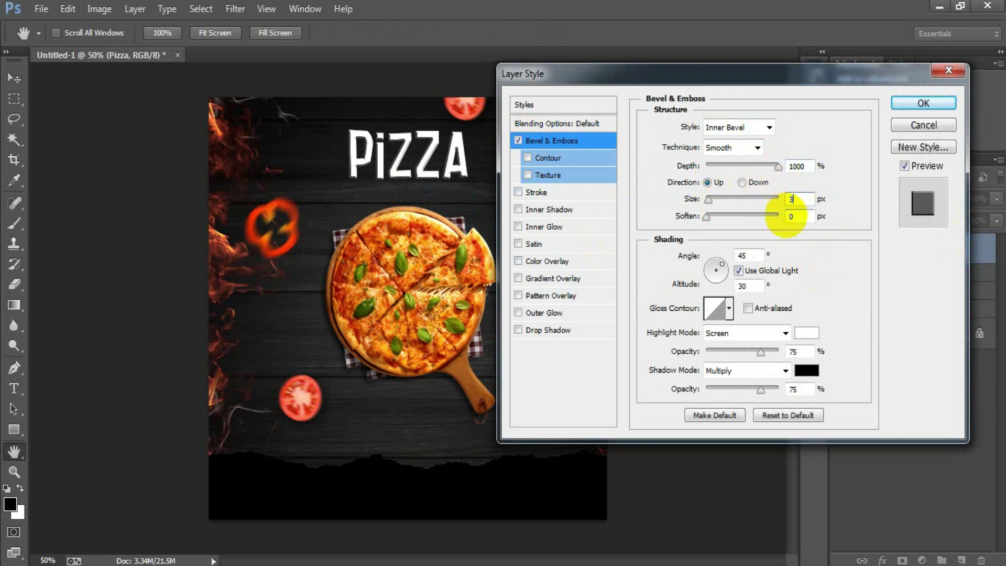
{"action": "type", "text": "3"}
{"action": "left_click", "coordinate": [753, 256]}
{"action": "key", "text": "BackSpace"}
{"action": "key", "text": "BackSpace"}
{"action": "type", "text": "120"}
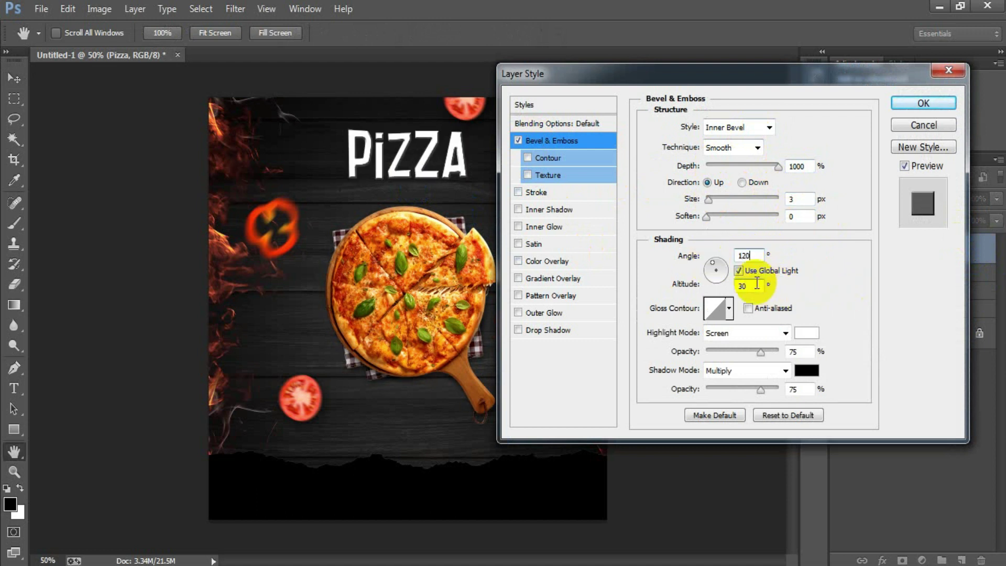
{"action": "left_click", "coordinate": [759, 284]}
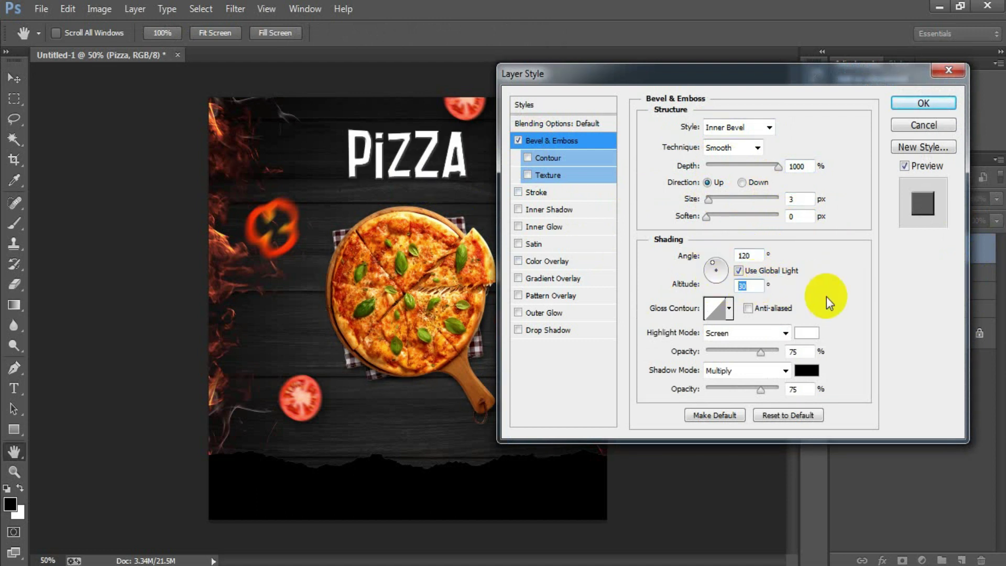
{"action": "double_click", "coordinate": [793, 350]}
{"action": "type", "text": "5"}
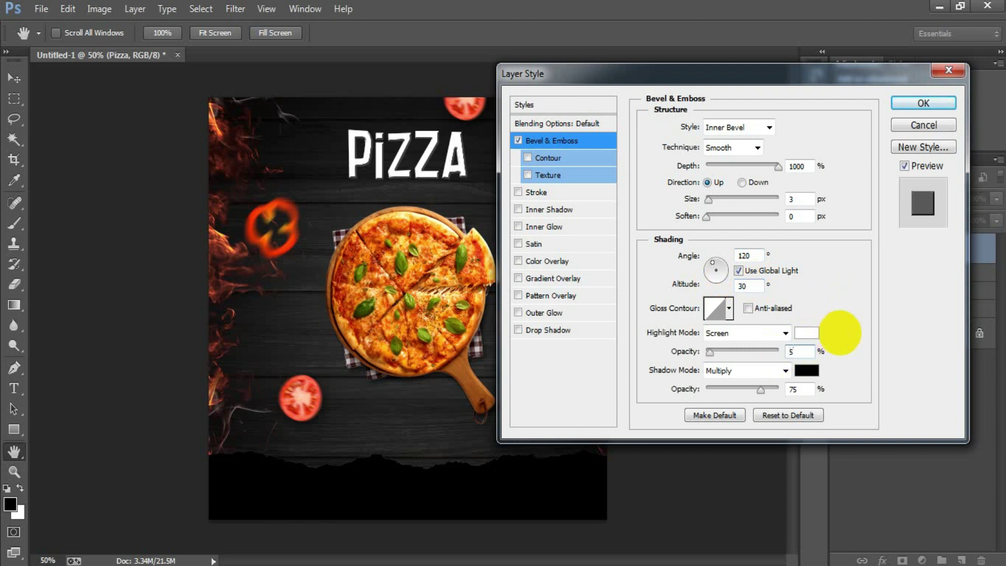
{"action": "type", "text": "0"}
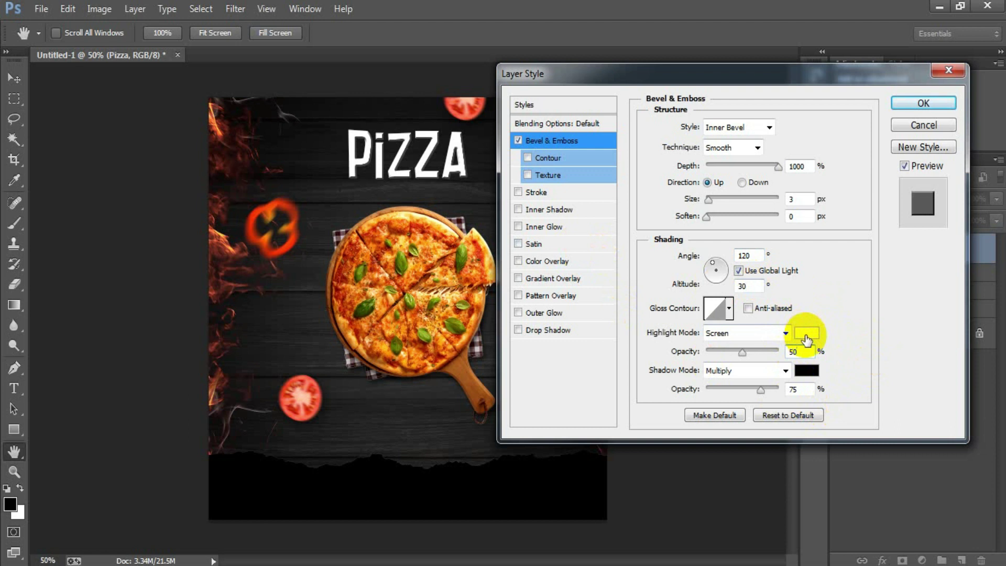
Set up a Screen-mode inner shadow in #ed1c24 at 20% opacity, then switch it off
{"action": "left_click", "coordinate": [555, 212]}
{"action": "left_click", "coordinate": [733, 133]}
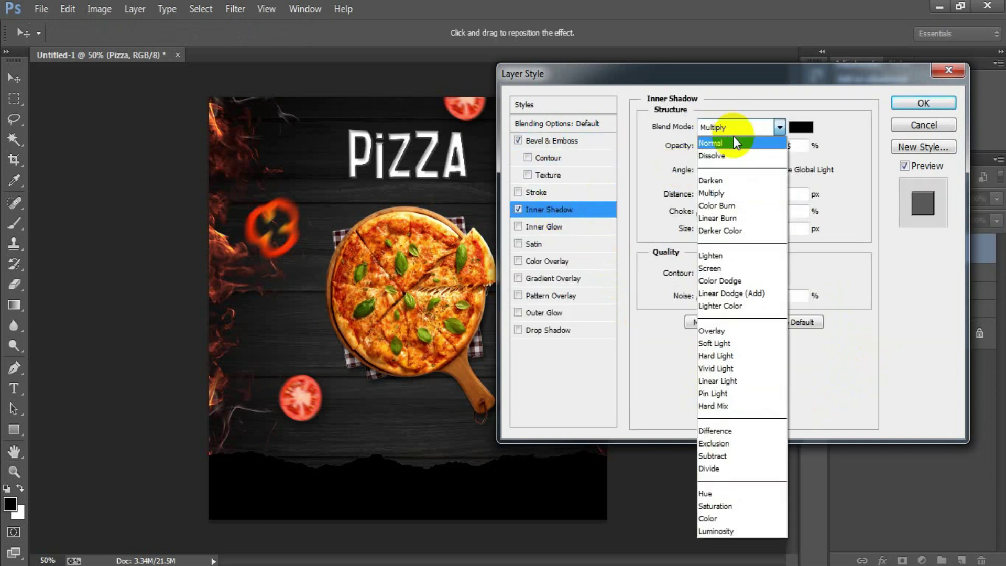
{"action": "left_click", "coordinate": [725, 269]}
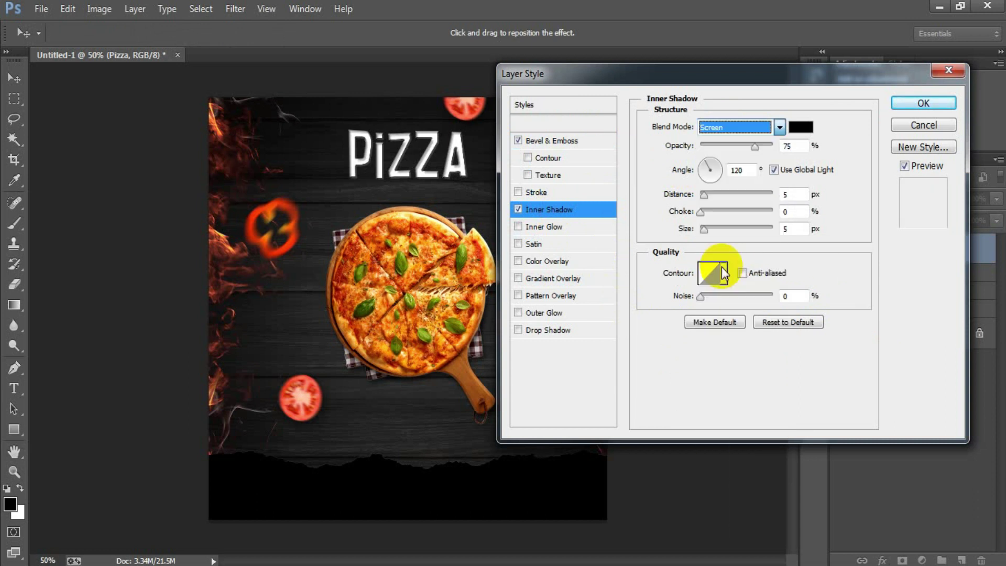
{"action": "left_click", "coordinate": [798, 129]}
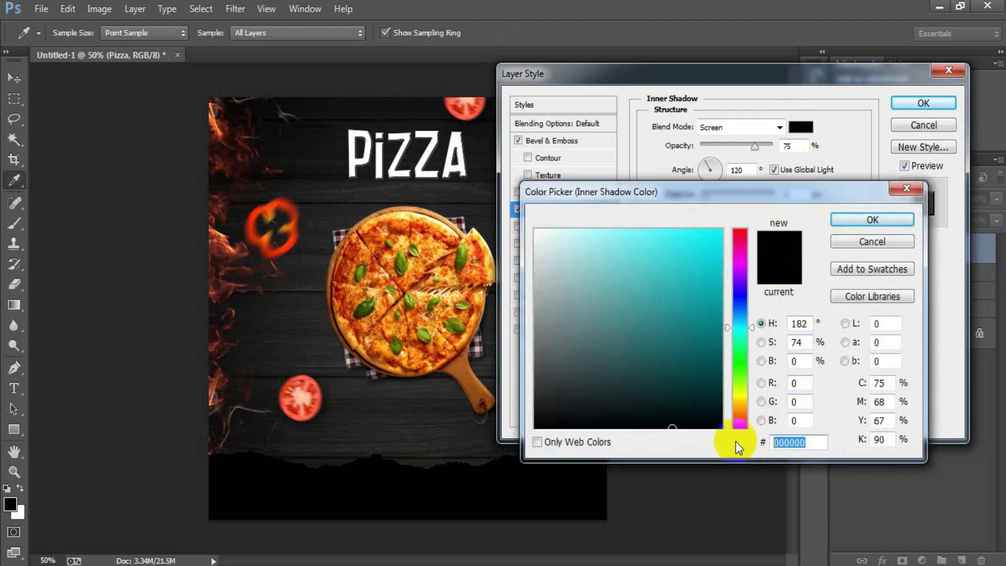
{"action": "type", "text": "ed"}
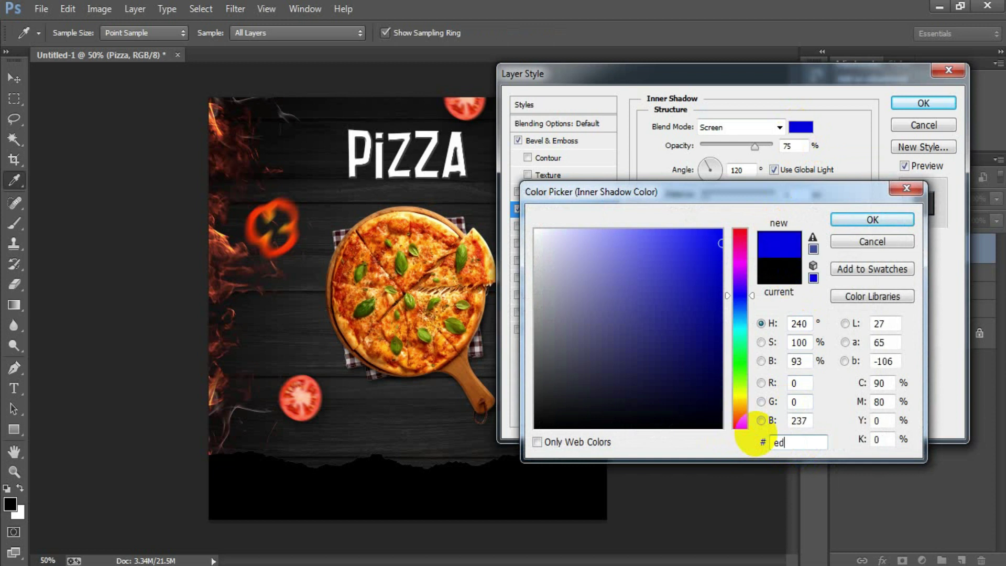
{"action": "type", "text": "1c24"}
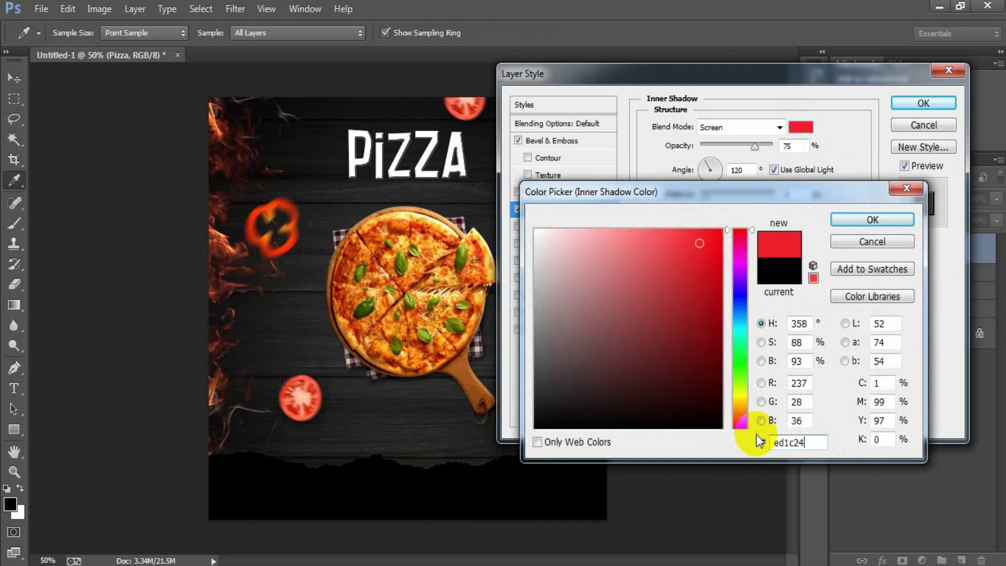
{"action": "left_click", "coordinate": [875, 225]}
{"action": "double_click", "coordinate": [796, 146]}
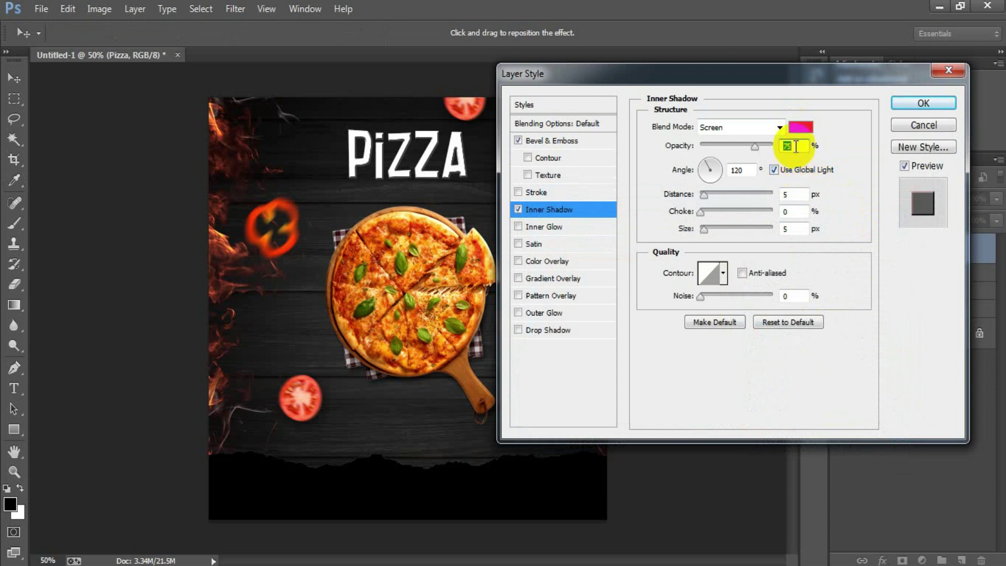
{"action": "type", "text": "20"}
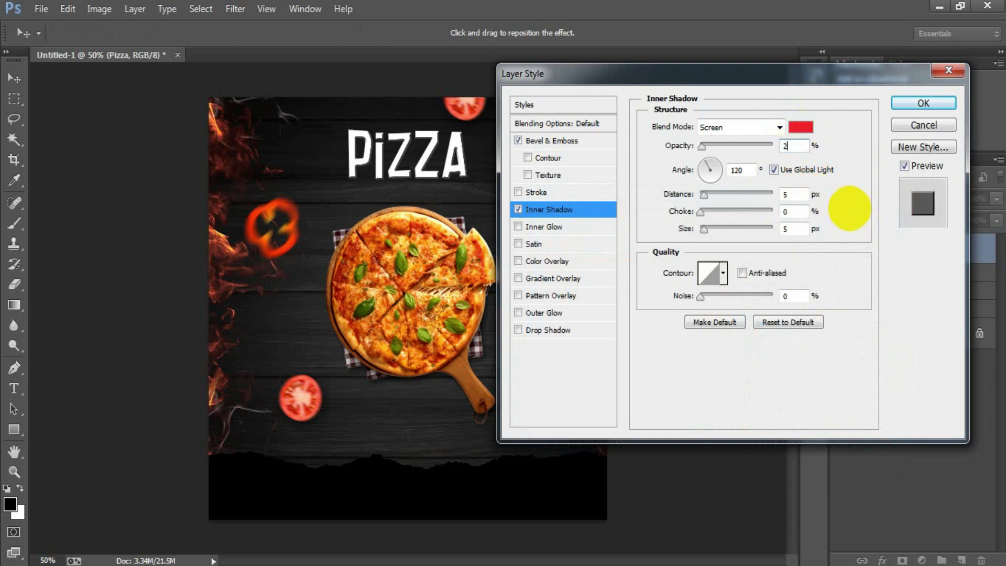
{"action": "double_click", "coordinate": [737, 169]}
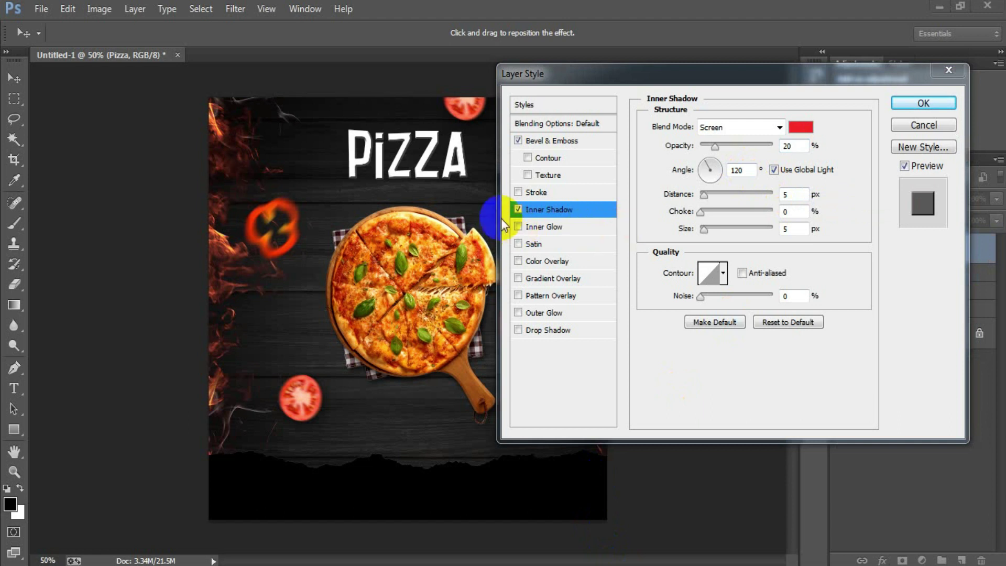
{"action": "left_click", "coordinate": [518, 209]}
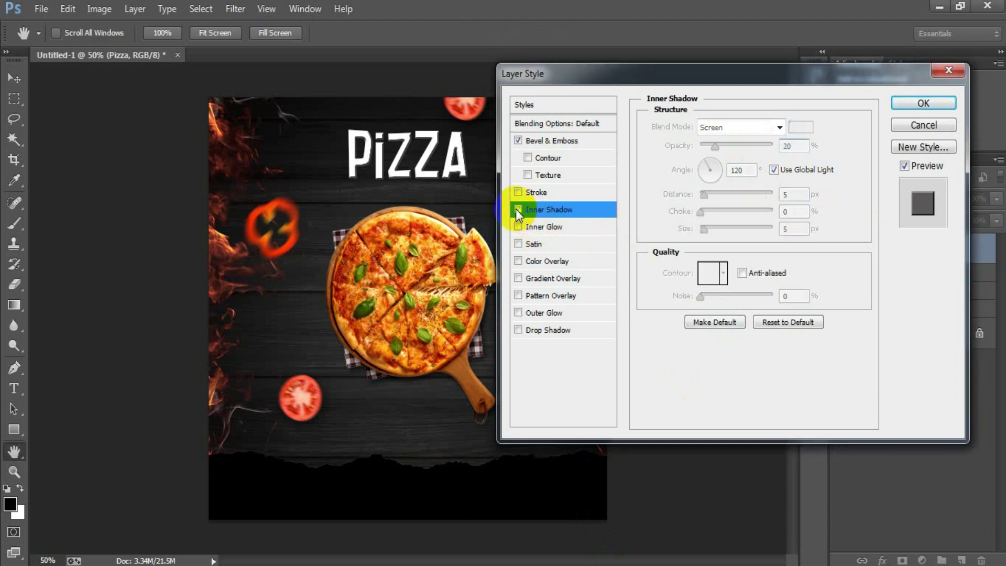
Add a Screen-mode inner glow in #ed1c24 at 20% opacity and 15 px size
{"action": "left_click", "coordinate": [519, 227]}
{"action": "left_click", "coordinate": [725, 134]}
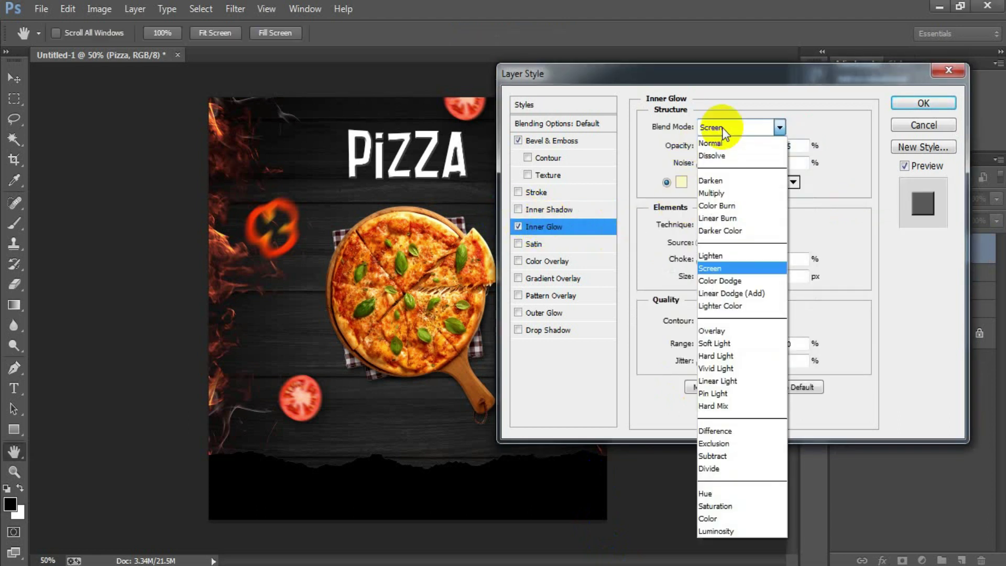
{"action": "left_click", "coordinate": [725, 267]}
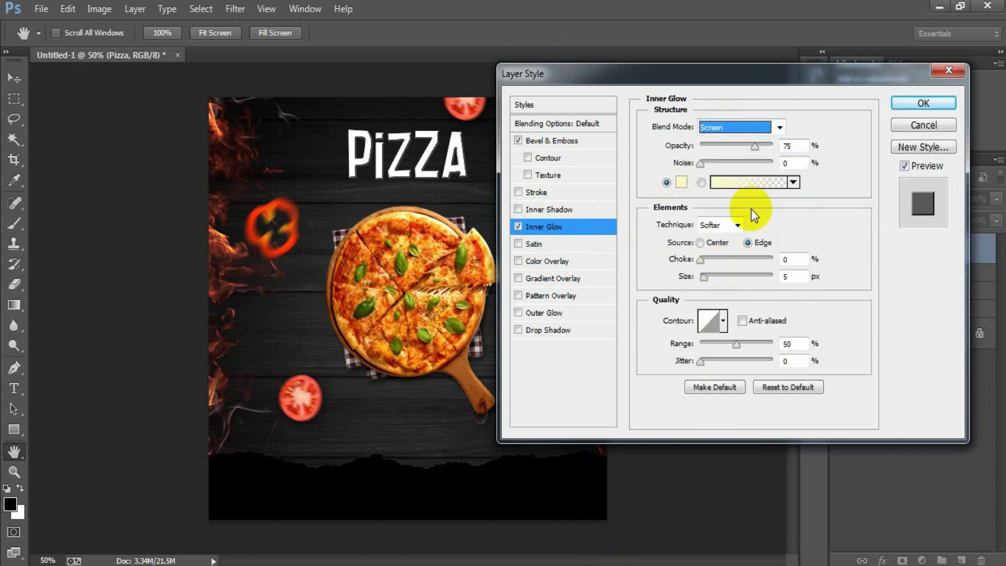
{"action": "double_click", "coordinate": [797, 149]}
{"action": "type", "text": "20"}
{"action": "left_click", "coordinate": [681, 182]}
{"action": "left_click", "coordinate": [772, 443]}
{"action": "type", "text": "ed1c24"}
{"action": "left_click", "coordinate": [854, 221]}
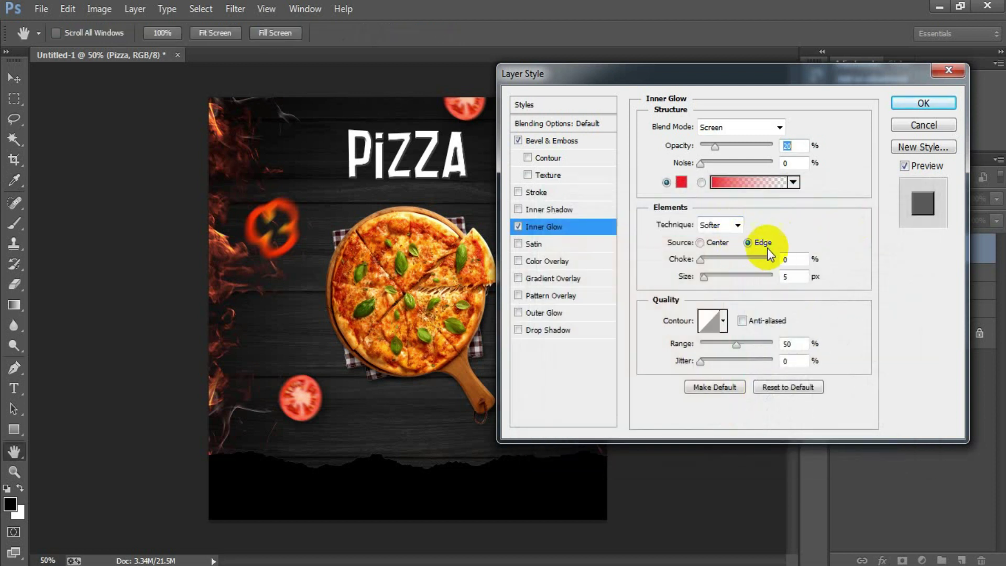
{"action": "double_click", "coordinate": [793, 277]}
{"action": "type", "text": "1"}
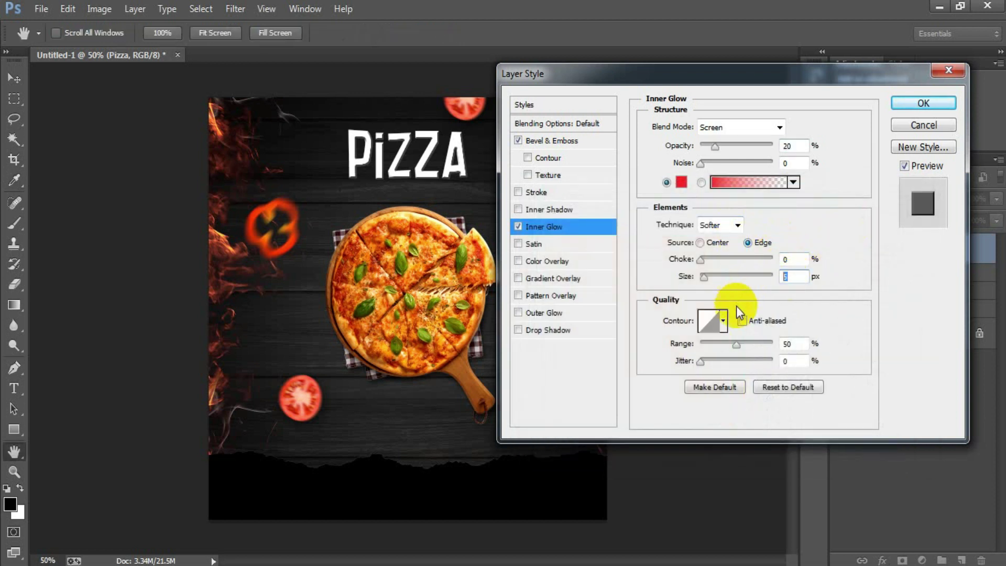
{"action": "type", "text": "5"}
Enable Satin with 15% opacity, 90° angle, 45 px distance and 100 px size
{"action": "left_click", "coordinate": [543, 244]}
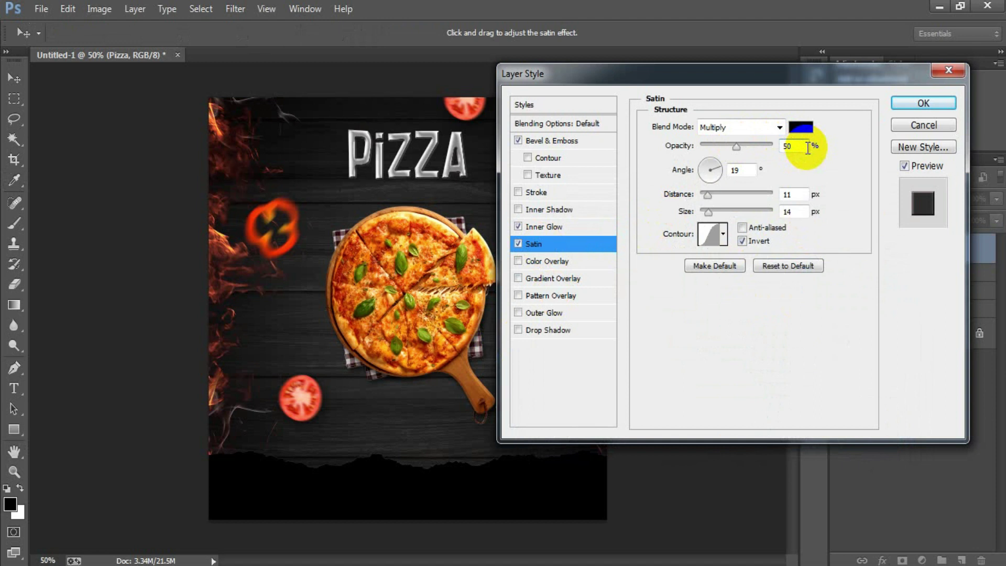
{"action": "double_click", "coordinate": [789, 147]}
{"action": "type", "text": "15"}
{"action": "double_click", "coordinate": [736, 170]}
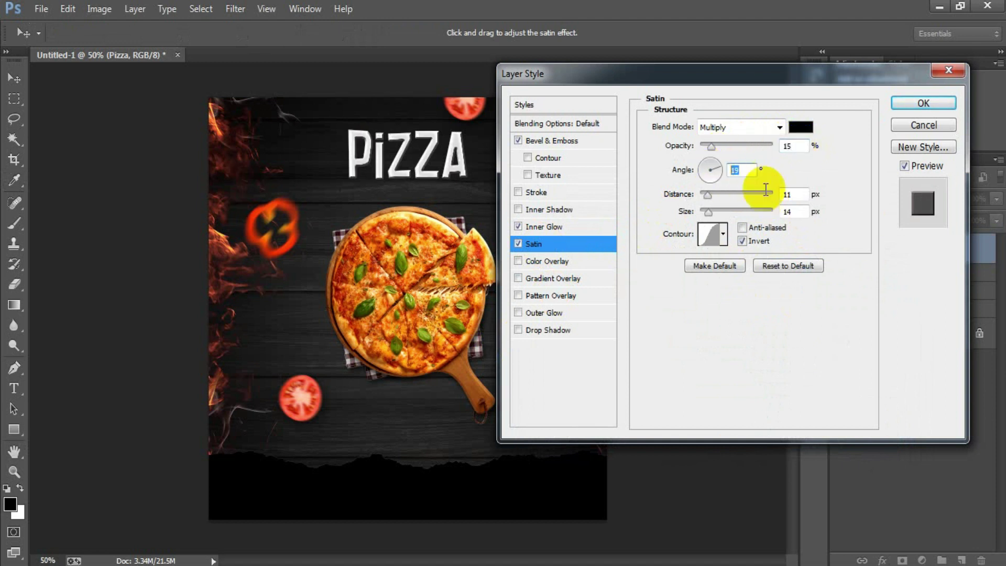
{"action": "type", "text": "90"}
{"action": "double_click", "coordinate": [794, 195]}
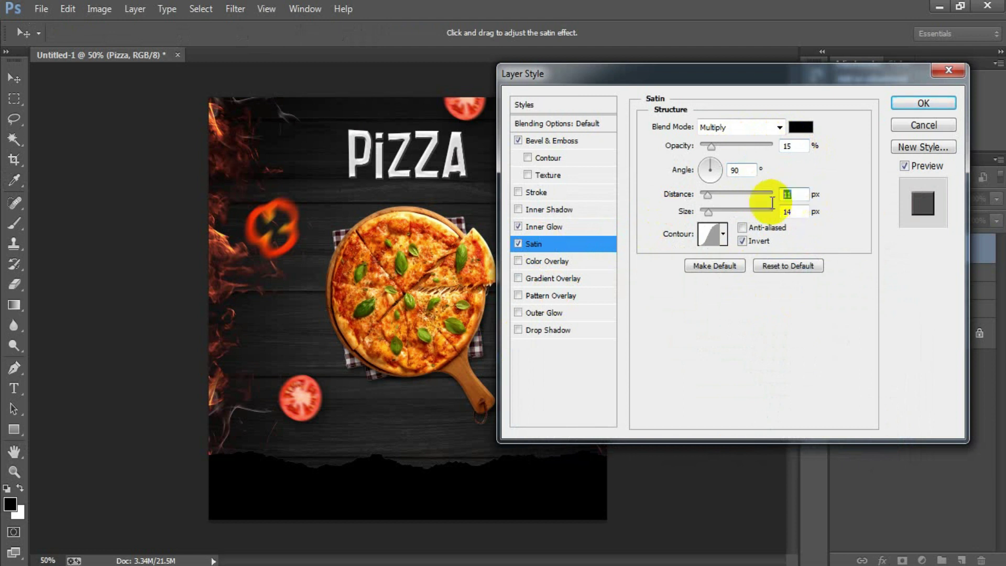
{"action": "type", "text": "45"}
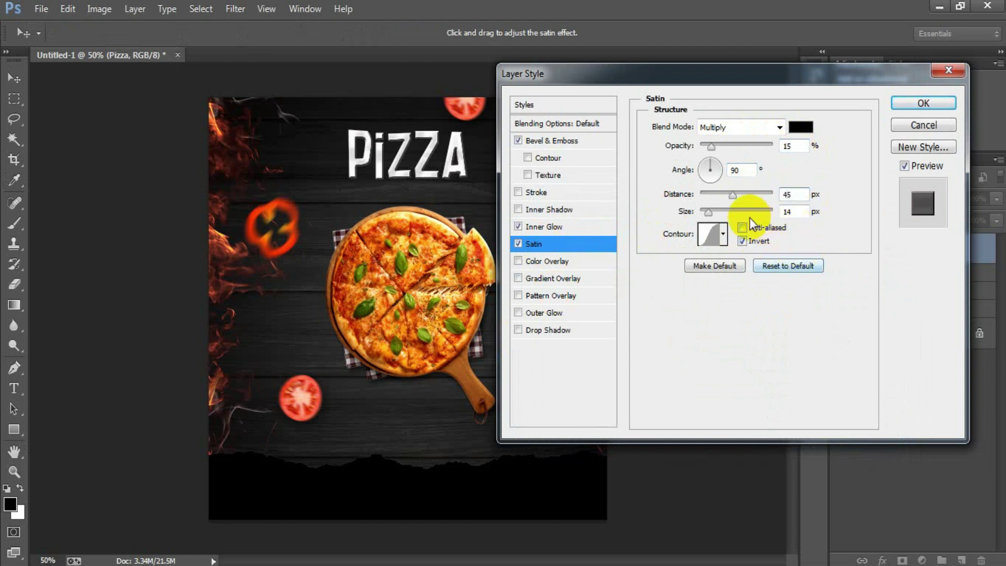
{"action": "double_click", "coordinate": [792, 211]}
{"action": "type", "text": "100"}
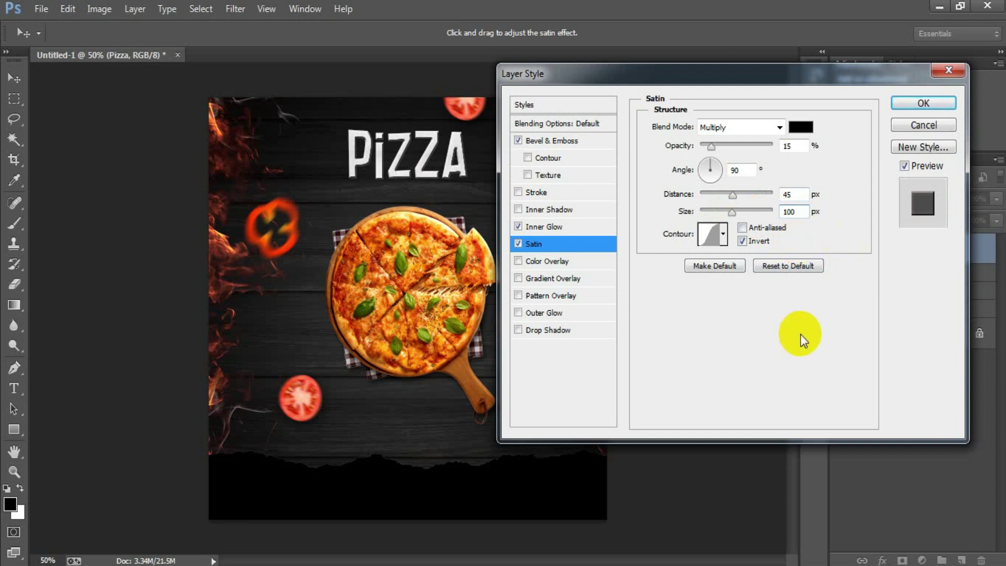
Add a Soft Light gradient overlay at 35% opacity to the PIZZA title
{"action": "left_click", "coordinate": [559, 279]}
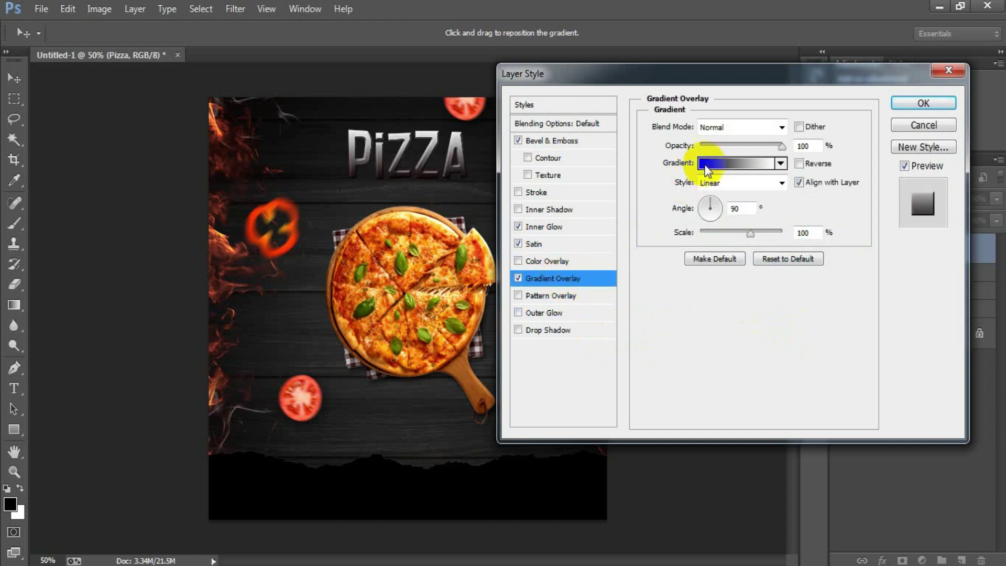
{"action": "left_click", "coordinate": [750, 127]}
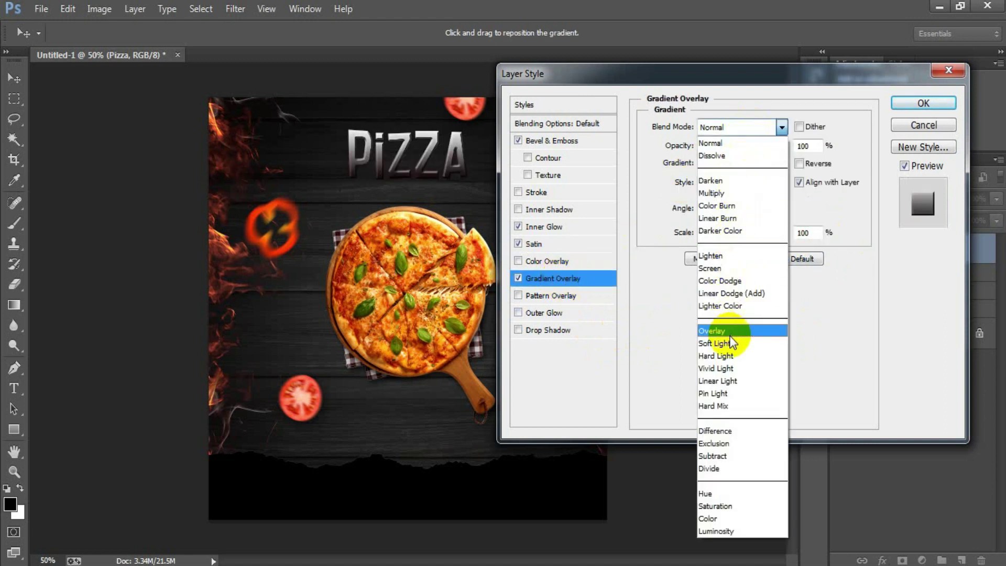
{"action": "left_click", "coordinate": [730, 343]}
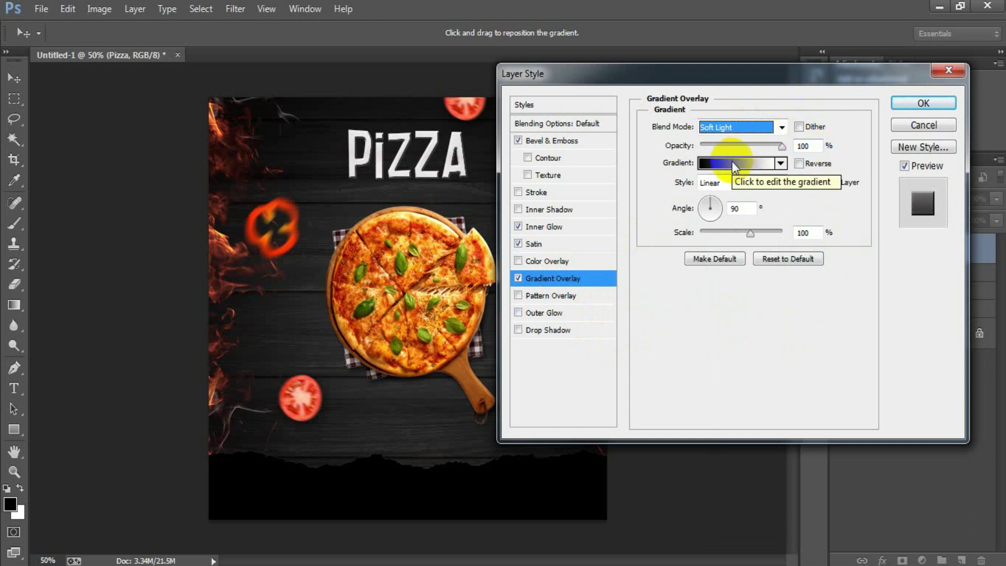
{"action": "left_click", "coordinate": [799, 147]}
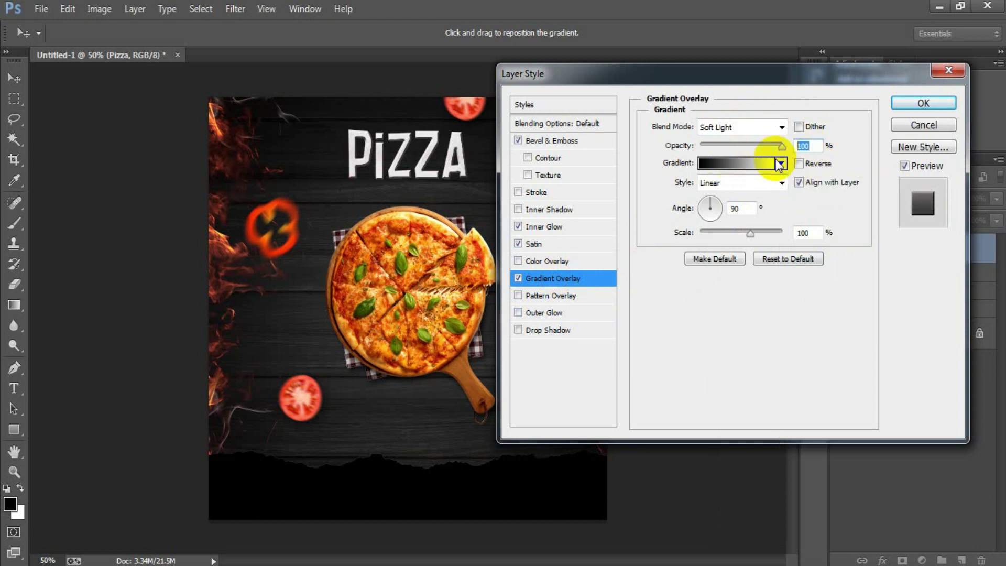
{"action": "type", "text": "3"}
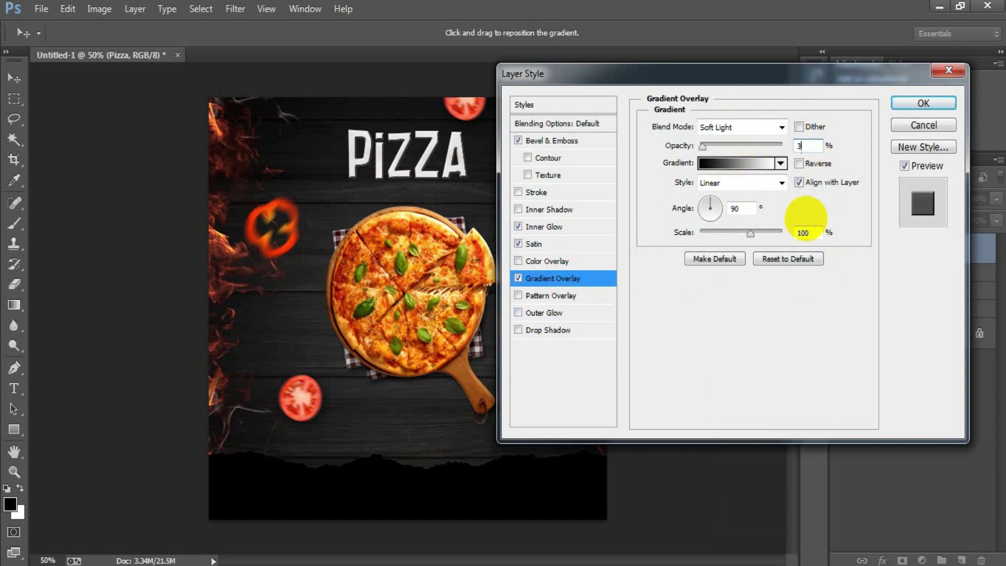
{"action": "type", "text": "5"}
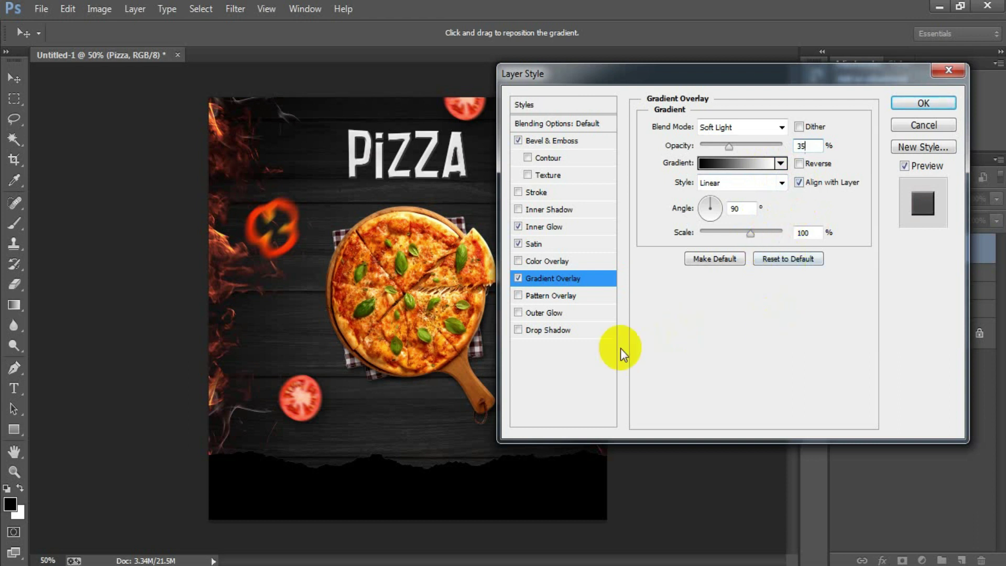
Apply a dark grunge Pattern Overlay in Overlay mode to PIZZA and save it as default
{"action": "left_click", "coordinate": [577, 297]}
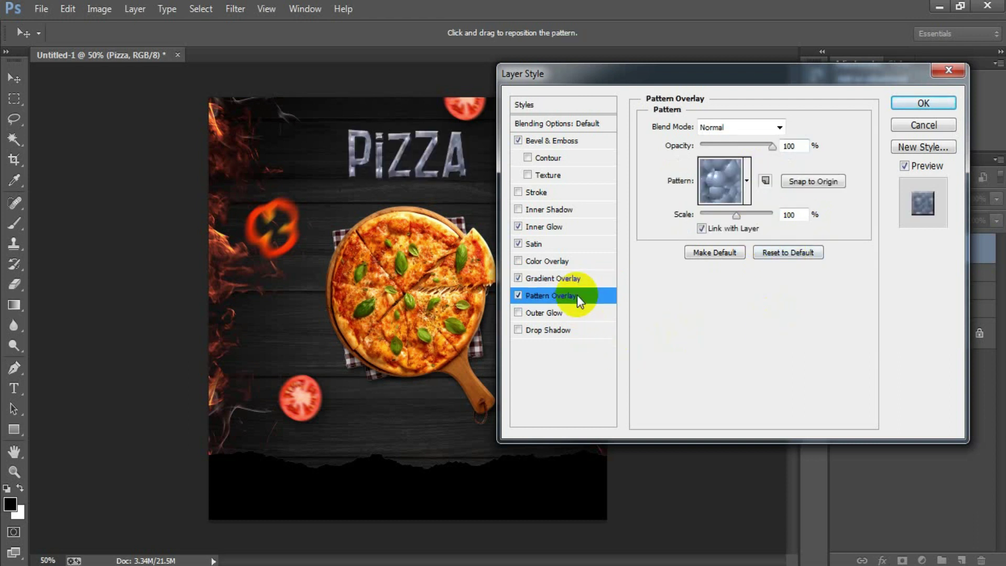
{"action": "left_click", "coordinate": [747, 184]}
{"action": "left_click", "coordinate": [675, 255]}
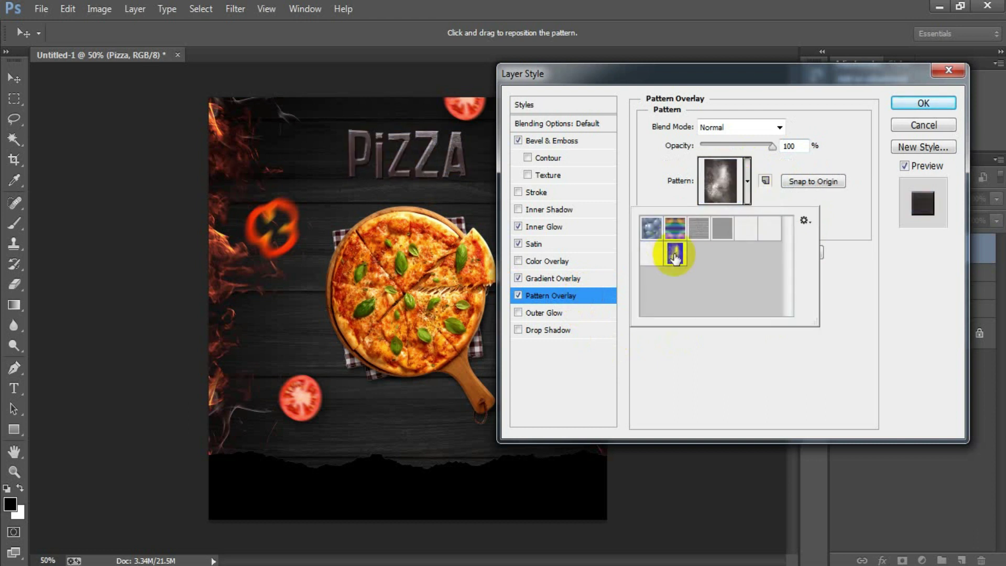
{"action": "left_click", "coordinate": [841, 273]}
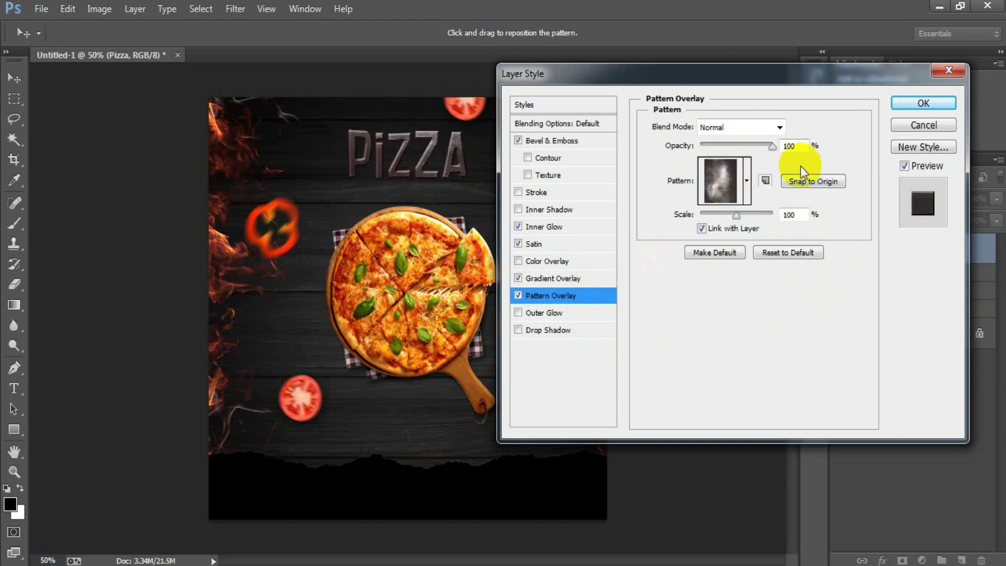
{"action": "left_click", "coordinate": [781, 128]}
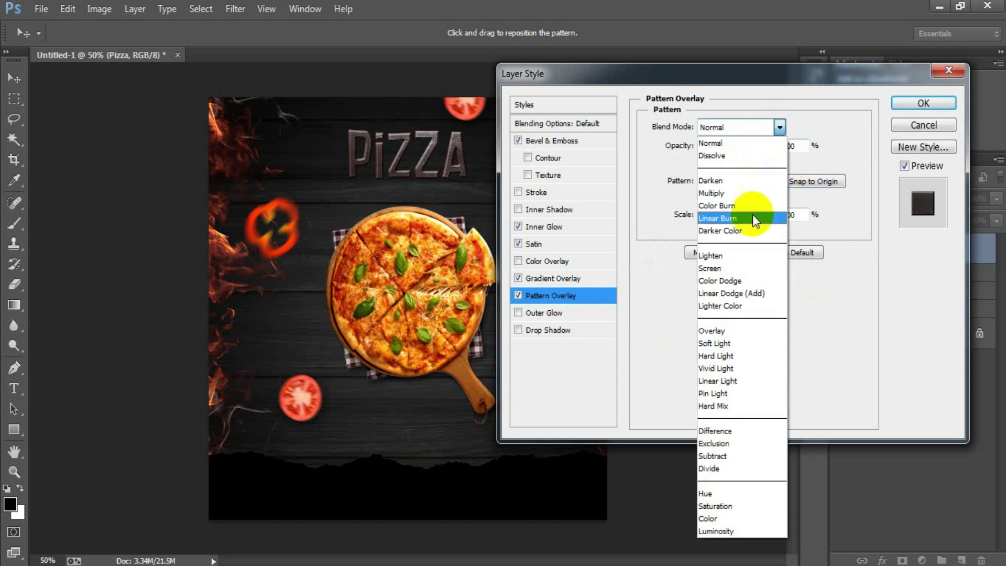
{"action": "left_click", "coordinate": [741, 332]}
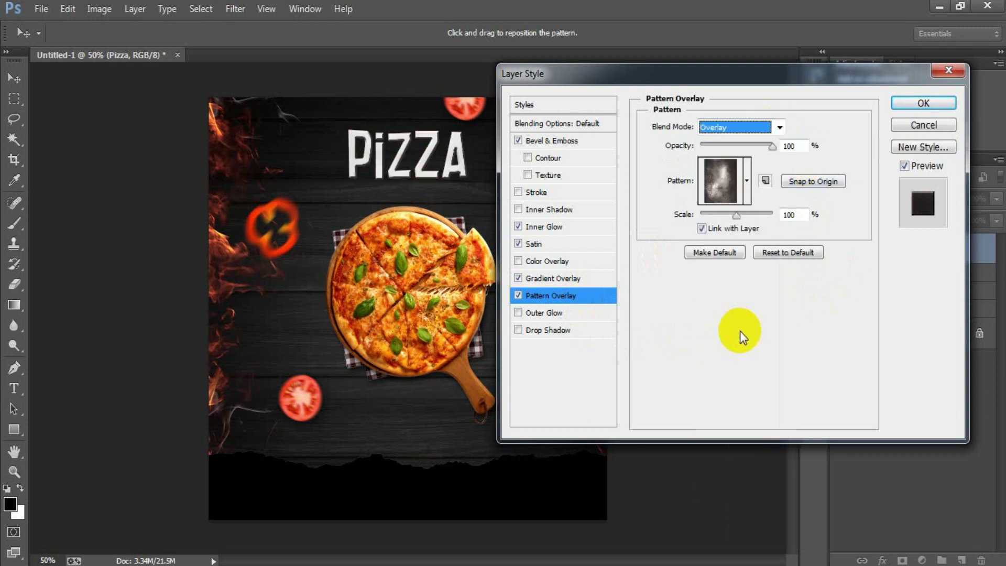
{"action": "left_click", "coordinate": [715, 253]}
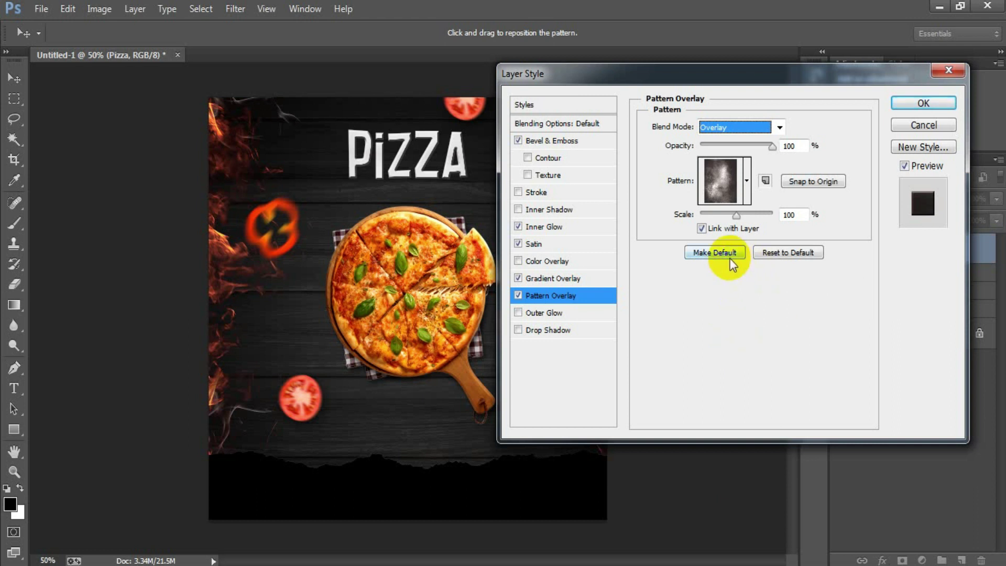
{"action": "left_click", "coordinate": [559, 329]}
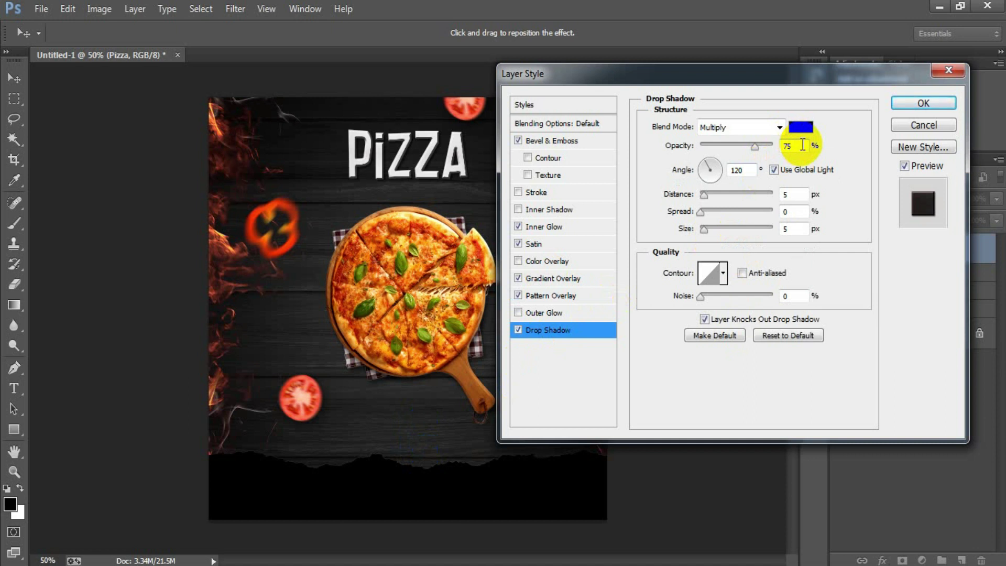
Set the title's drop shadow to 35% opacity, 90° angle, 10 px distance and 10 px size
{"action": "type", "text": "35"}
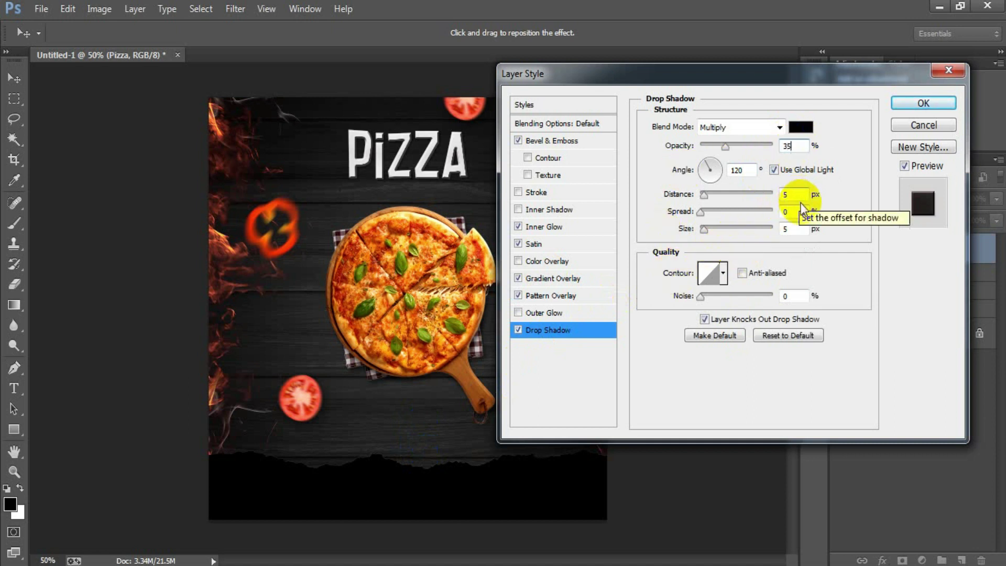
{"action": "double_click", "coordinate": [742, 170]}
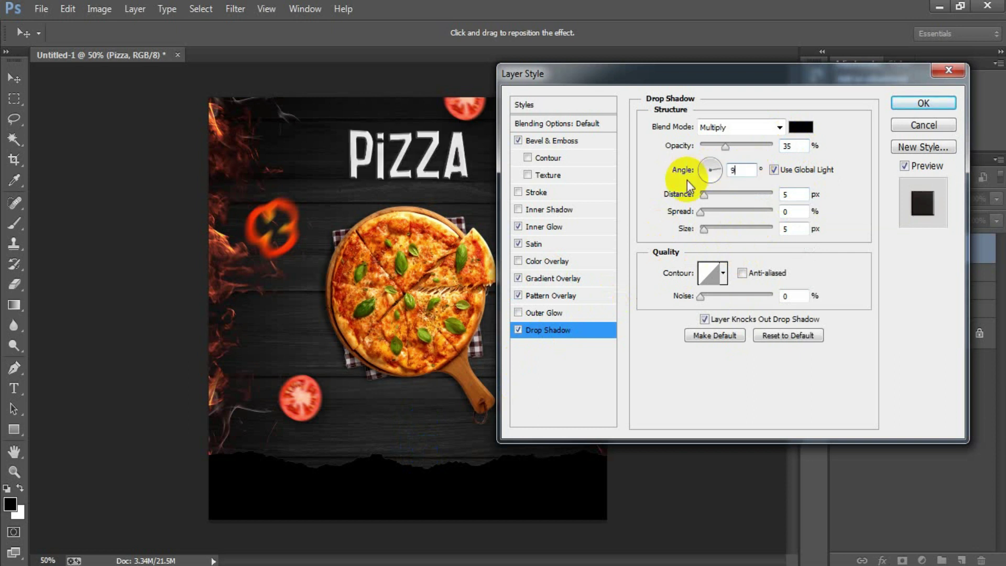
{"action": "type", "text": "90"}
{"action": "left_click_drag", "start_coordinate": [704, 194], "coordinate": [708, 195]}
{"action": "double_click", "coordinate": [794, 228]}
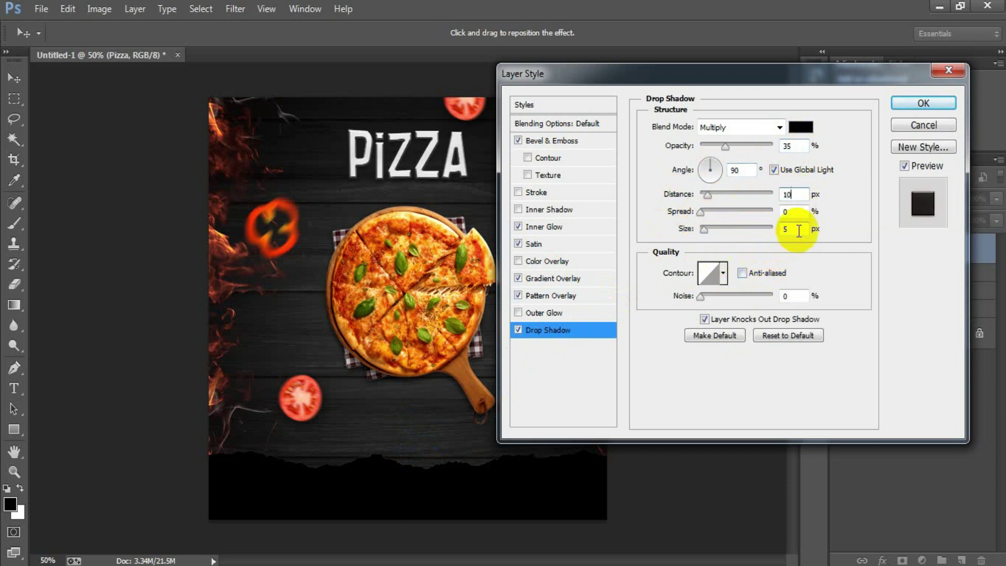
{"action": "type", "text": "10"}
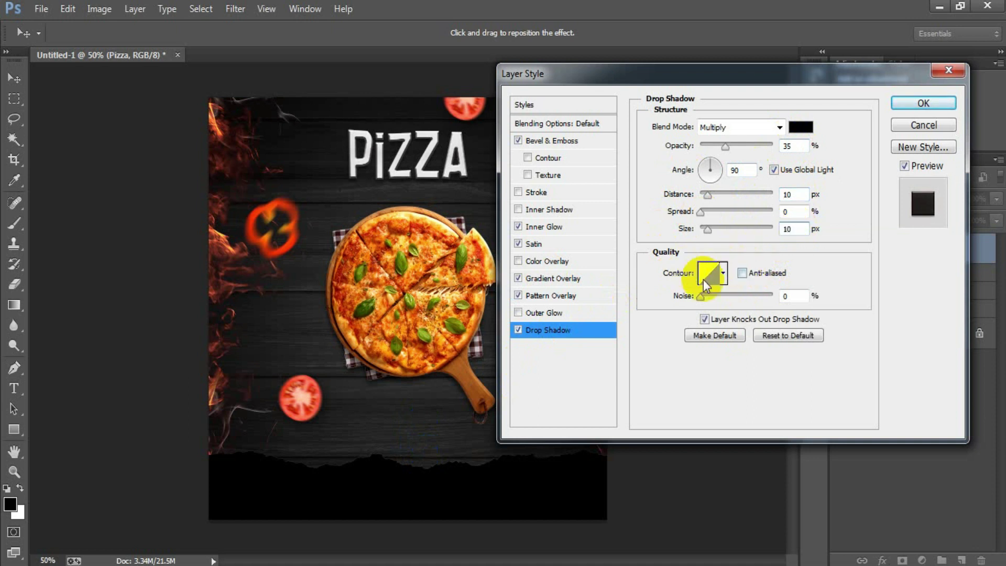
Add an orange #ff5a00 Color Overlay in Multiply mode and apply the PIZZA layer style
{"action": "left_click", "coordinate": [548, 262]}
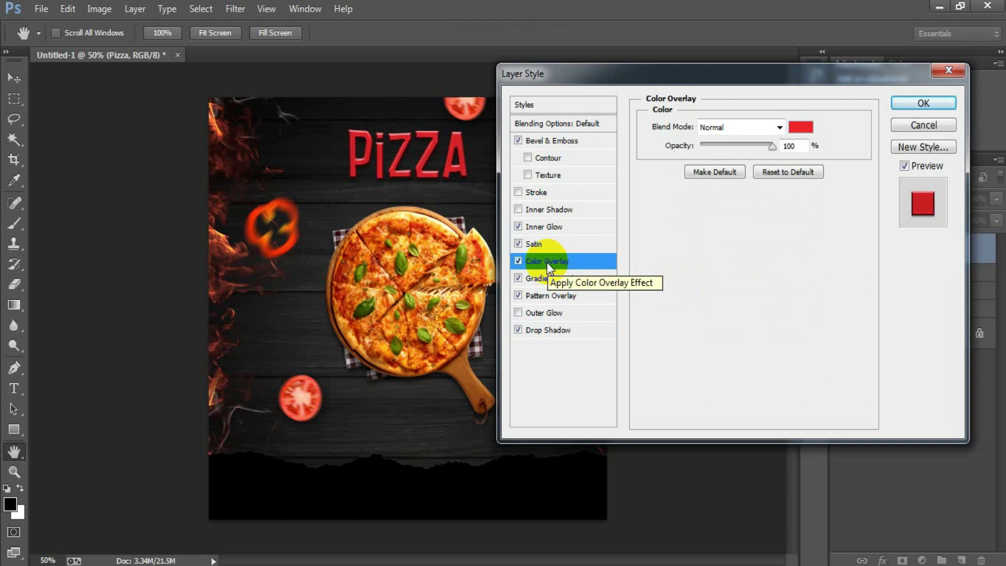
{"action": "left_click", "coordinate": [798, 128]}
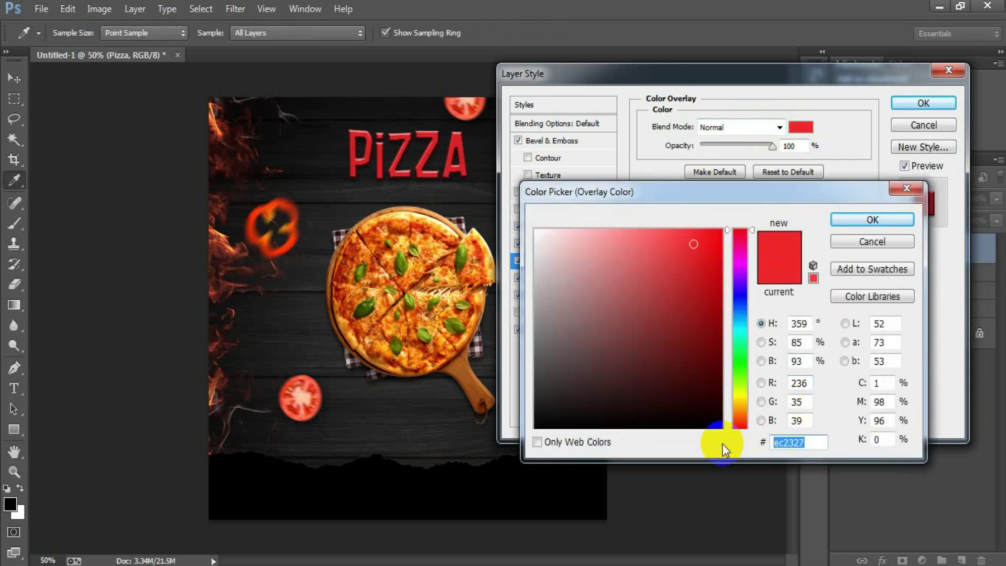
{"action": "type", "text": "ff5"}
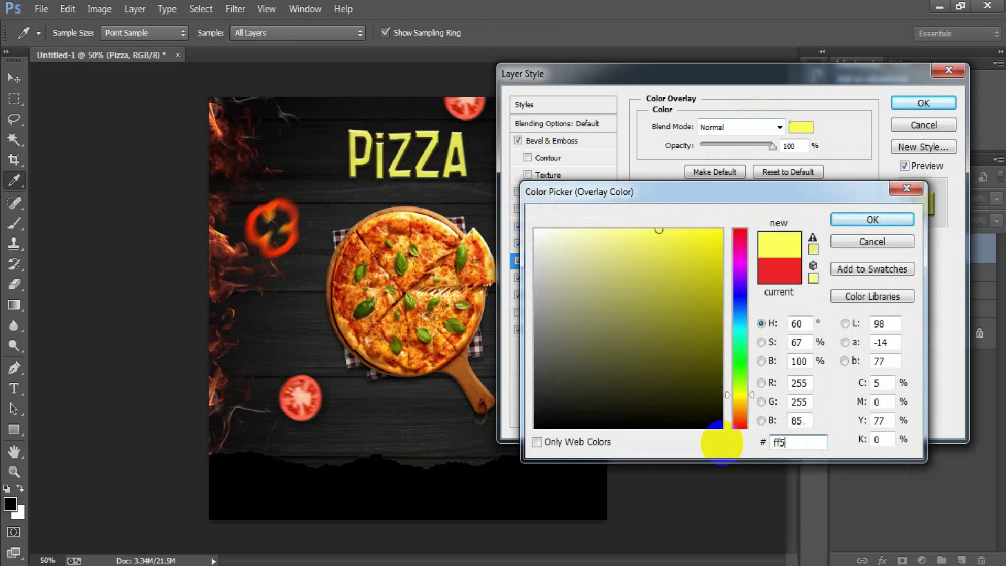
{"action": "type", "text": "a00"}
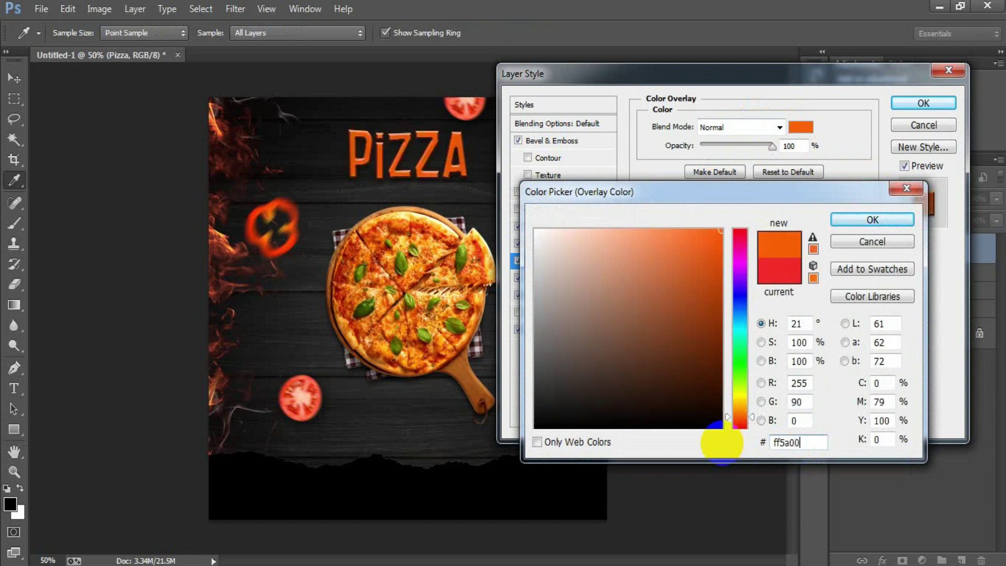
{"action": "left_click", "coordinate": [850, 222]}
{"action": "left_click", "coordinate": [776, 130]}
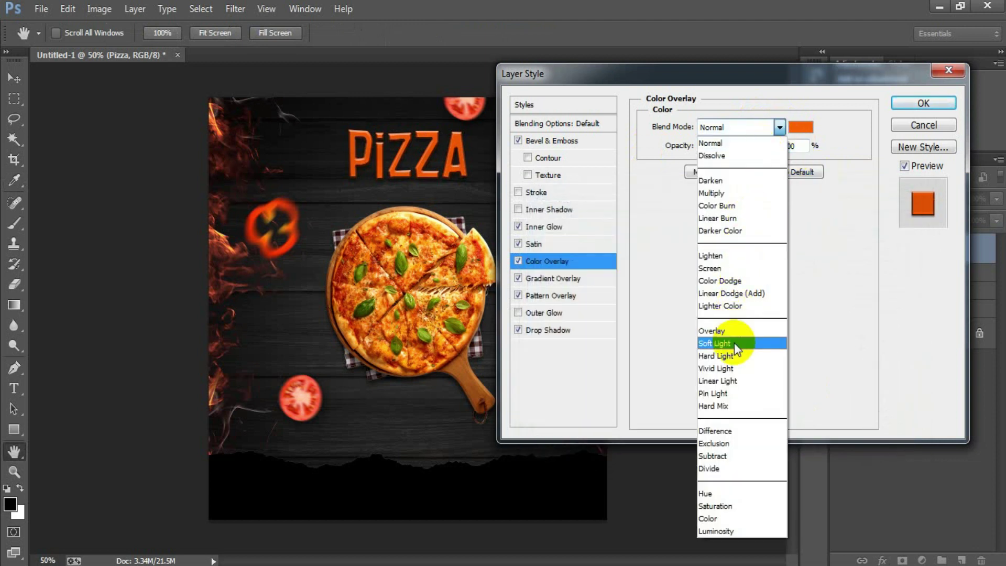
{"action": "left_click", "coordinate": [743, 194]}
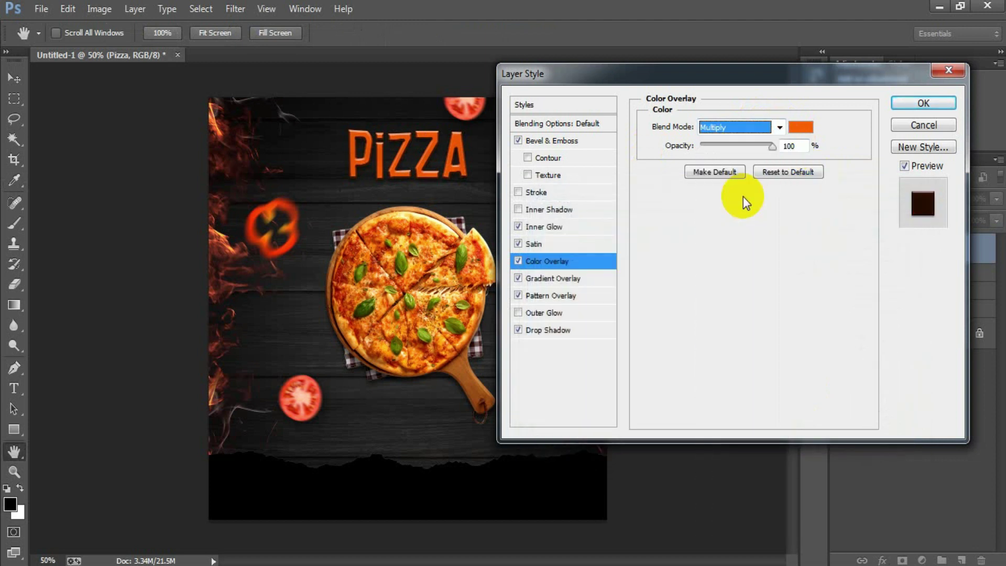
{"action": "left_click", "coordinate": [771, 147]}
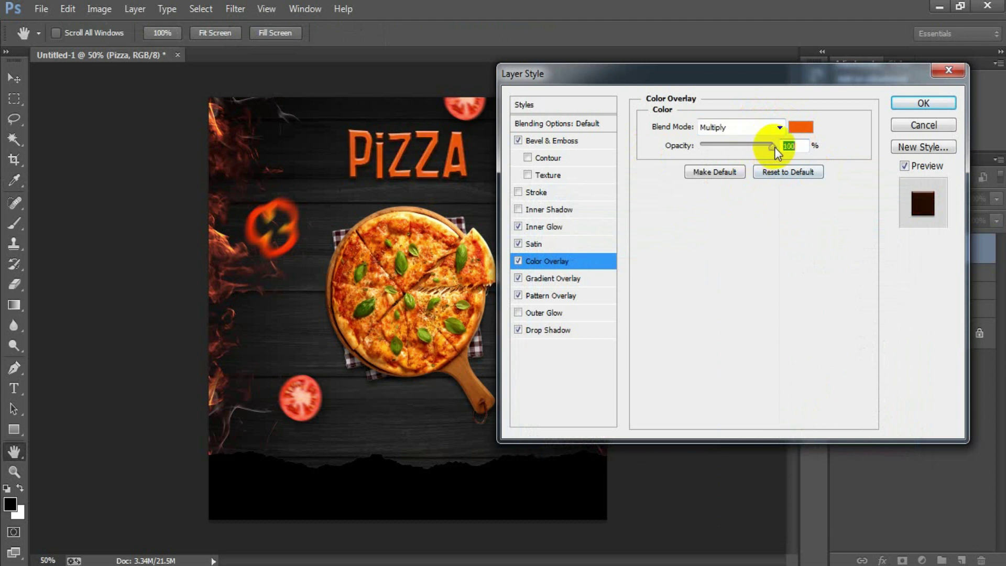
{"action": "left_click", "coordinate": [906, 103]}
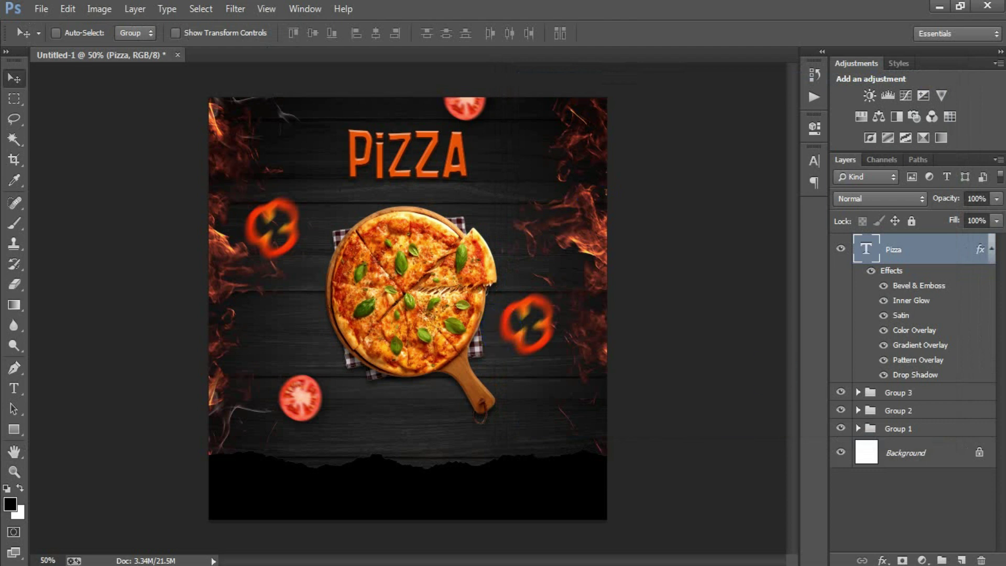
Enlarge the PIZZA title by about 5% with Free Transform
{"action": "left_click", "coordinate": [992, 249]}
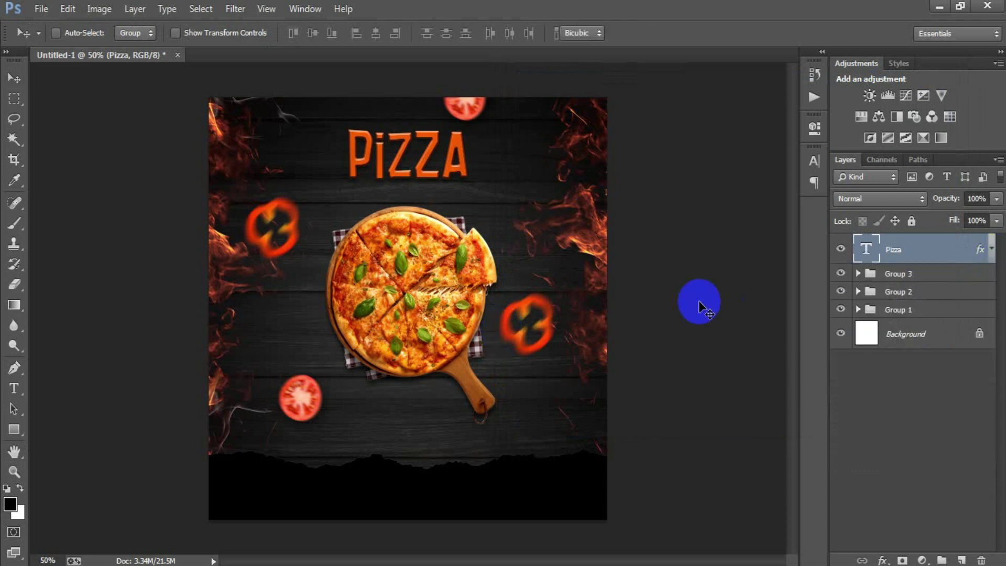
{"action": "key", "text": "ctrl+t"}
{"action": "left_click_drag", "start_coordinate": [475, 193], "coordinate": [481, 195]}
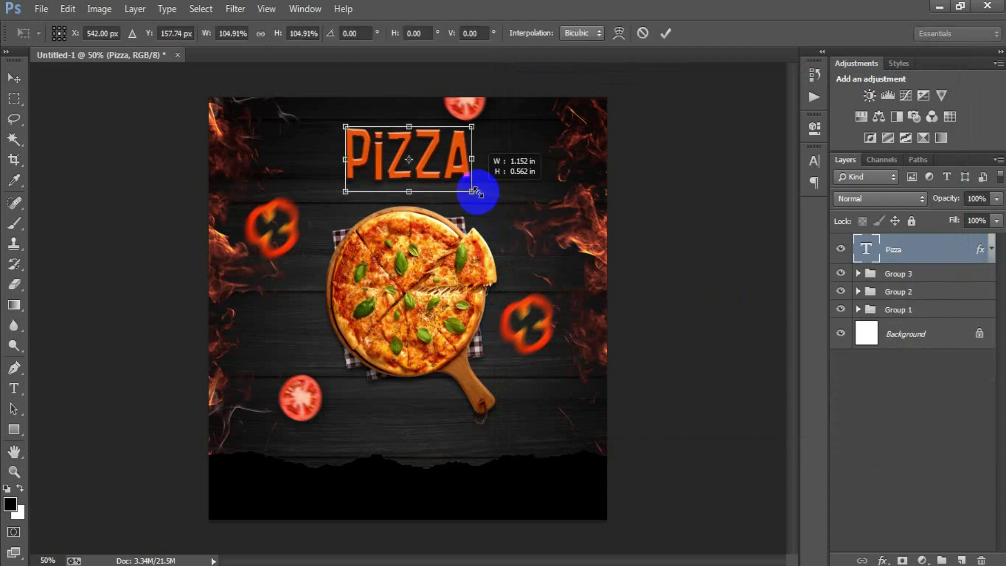
{"action": "left_click", "coordinate": [665, 34]}
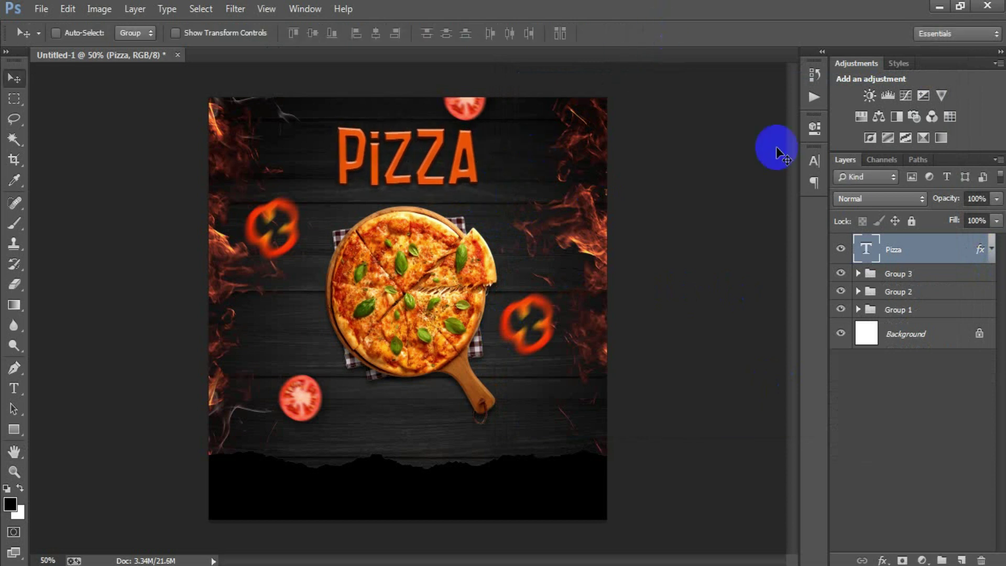
Put the Pizza text layer into its own group, Group 4, and collapse it
{"action": "key", "text": "ctrl+g"}
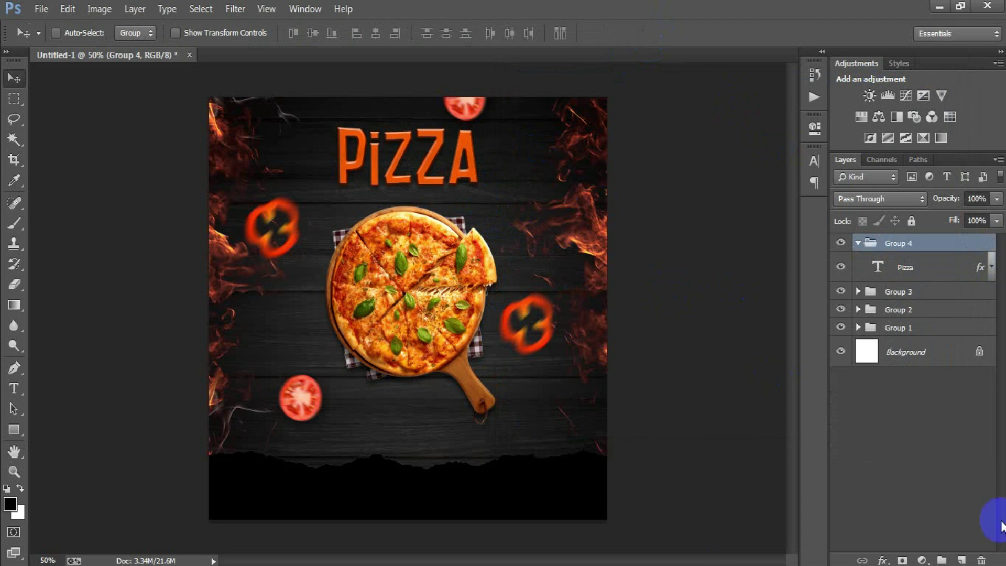
{"action": "left_click", "coordinate": [993, 268]}
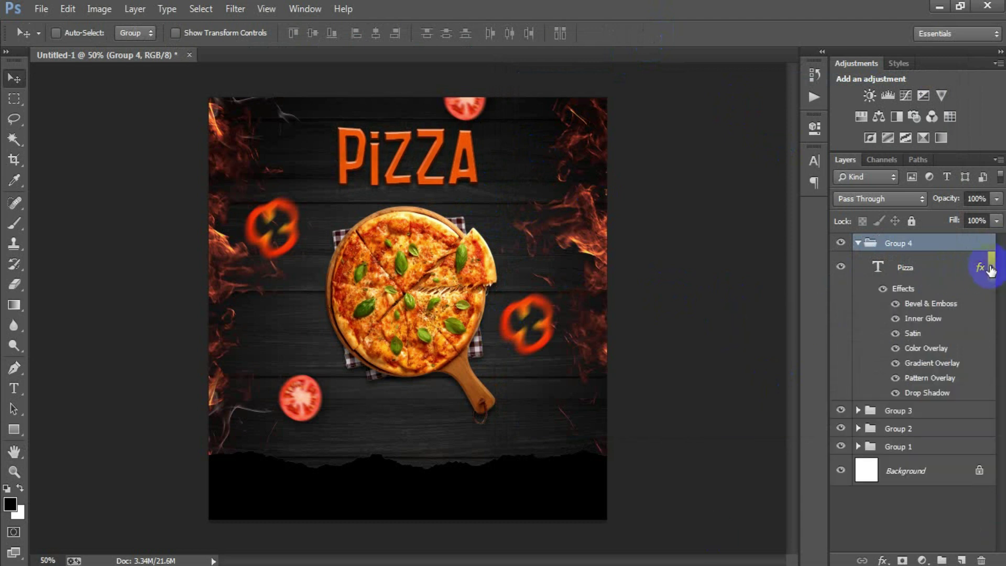
{"action": "left_click", "coordinate": [993, 268]}
{"action": "left_click", "coordinate": [858, 243]}
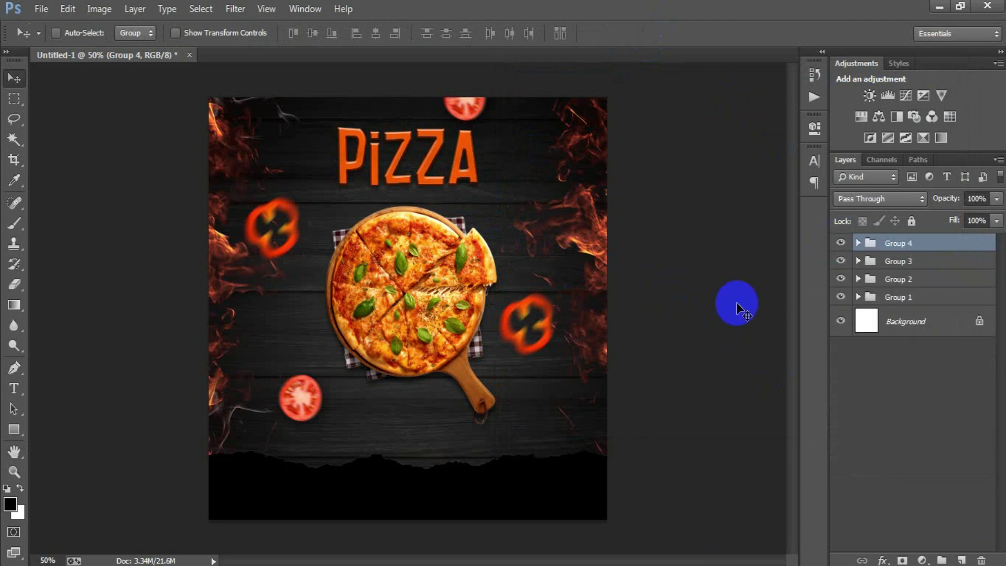
{"action": "left_click", "coordinate": [925, 560]}
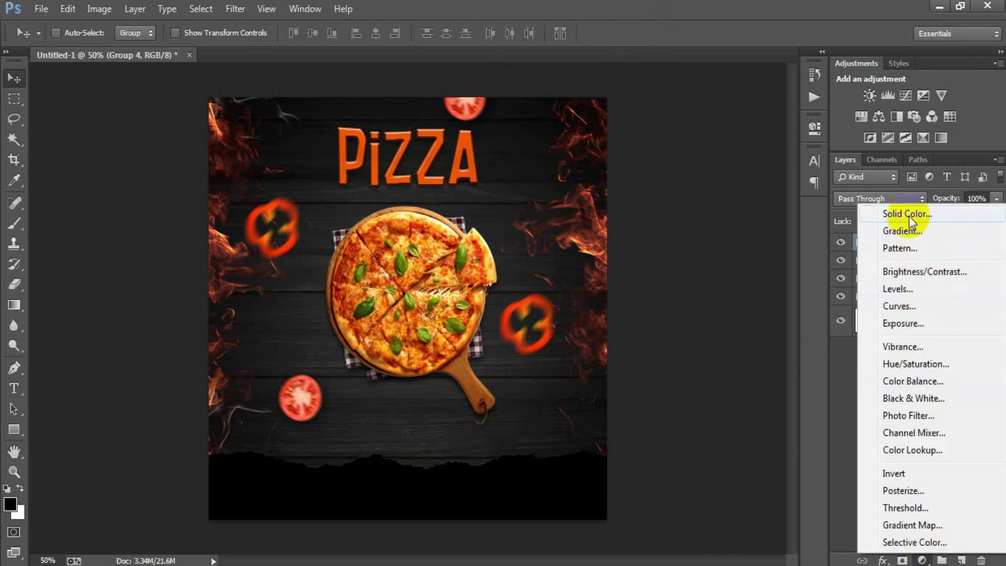
Add an orange #ff5a00 Solid Color fill layer with its mask filled black
{"action": "left_click", "coordinate": [910, 214]}
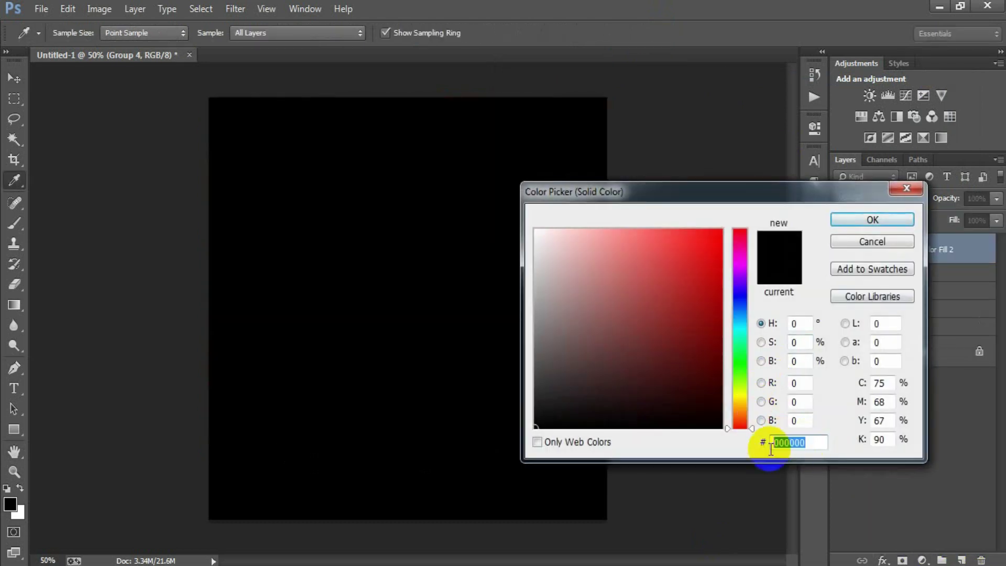
{"action": "type", "text": "ff"}
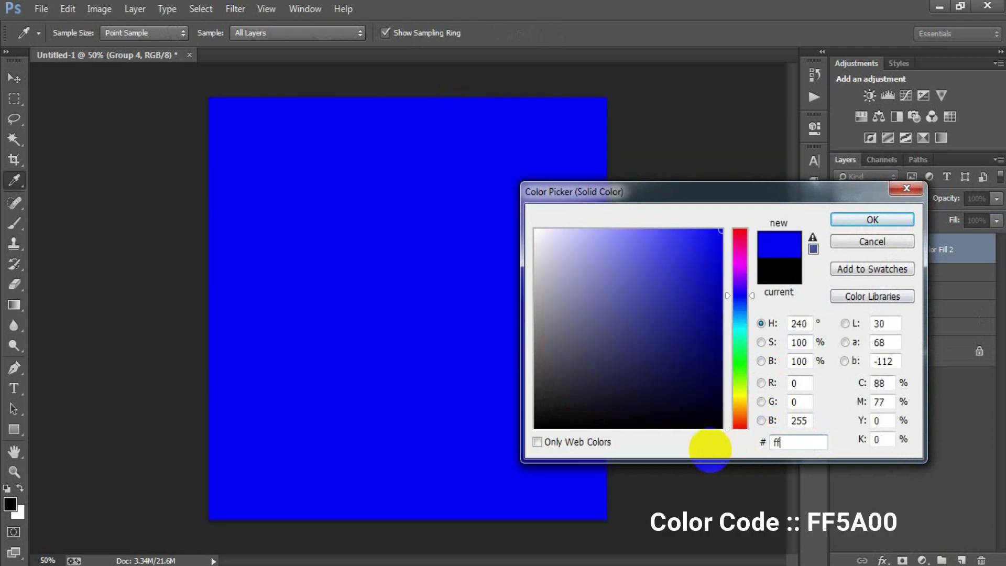
{"action": "type", "text": "5a00"}
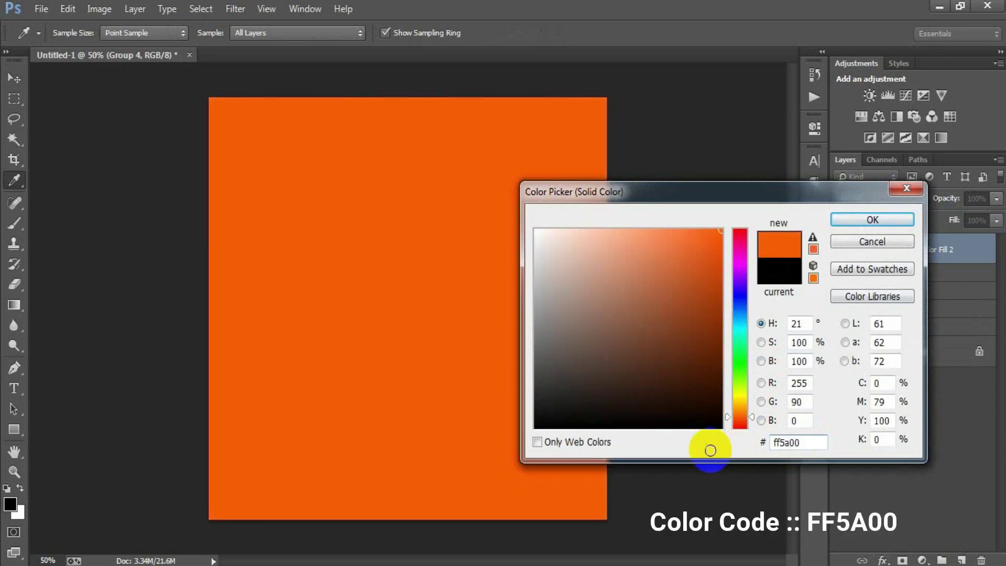
{"action": "left_click", "coordinate": [837, 219]}
{"action": "left_click", "coordinate": [900, 254]}
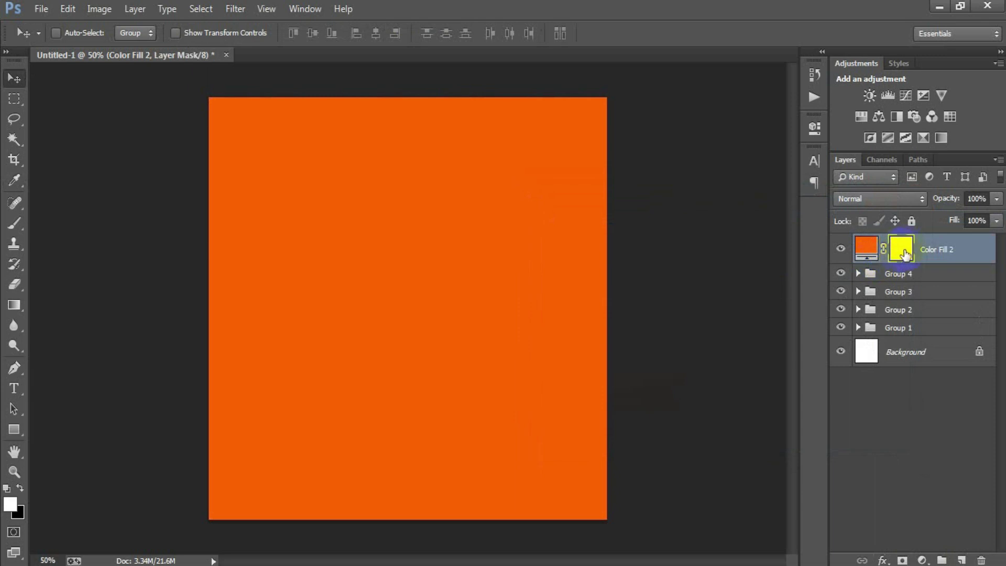
{"action": "left_click", "coordinate": [24, 488]}
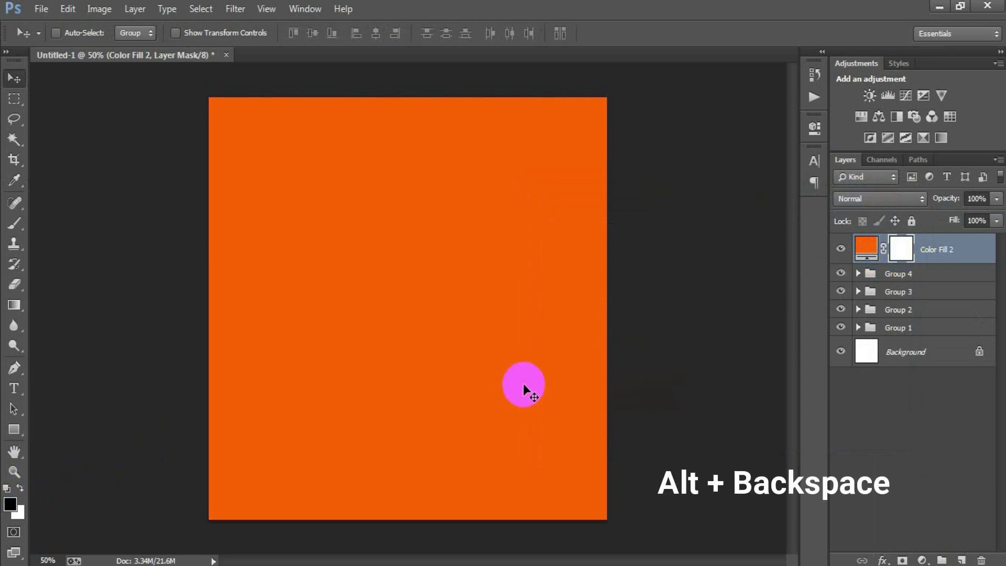
{"action": "key", "text": "alt+BackSpace"}
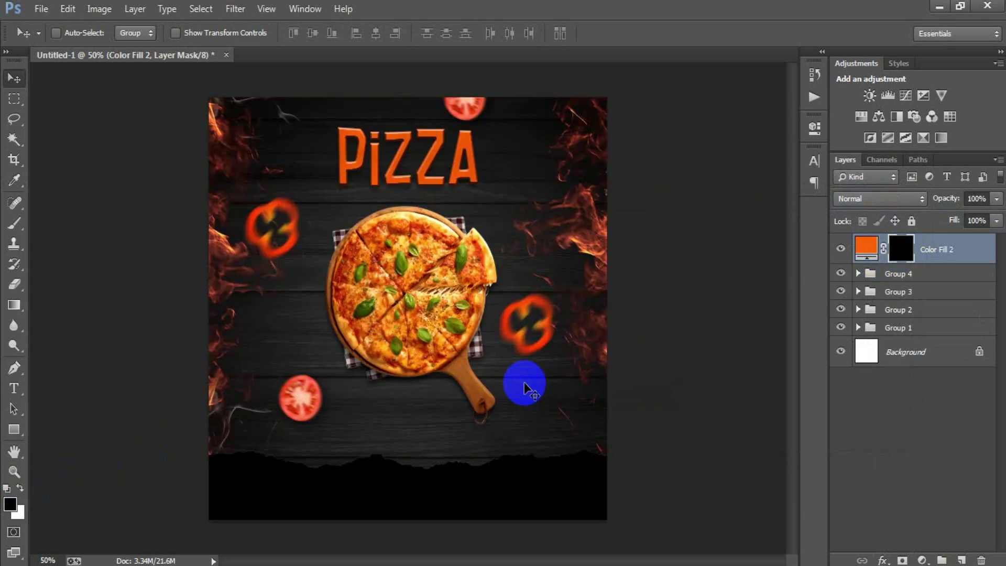
{"action": "left_click", "coordinate": [15, 223]}
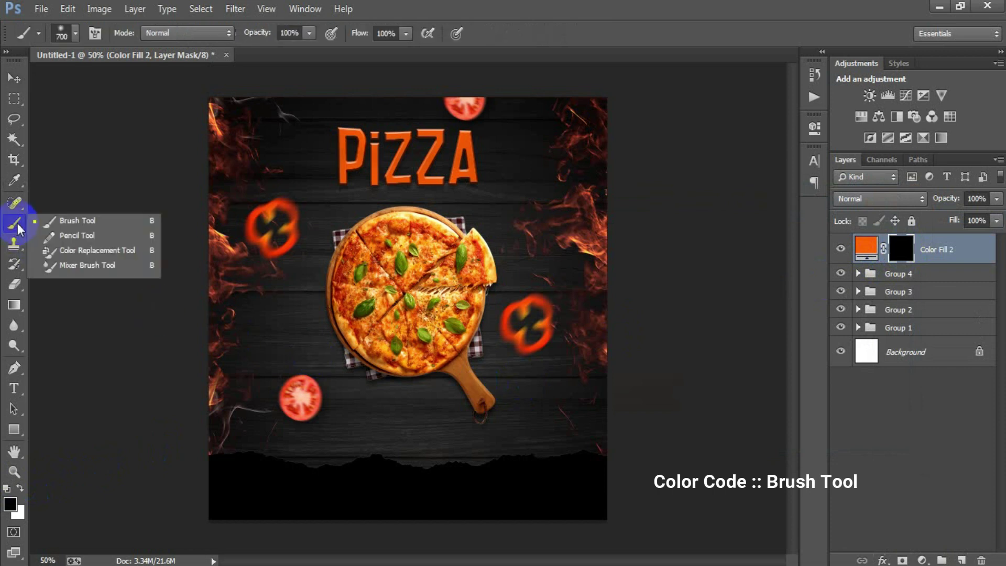
Paint white on the Color Fill 2 mask to reveal an orange glow top-left
{"action": "left_click", "coordinate": [55, 224]}
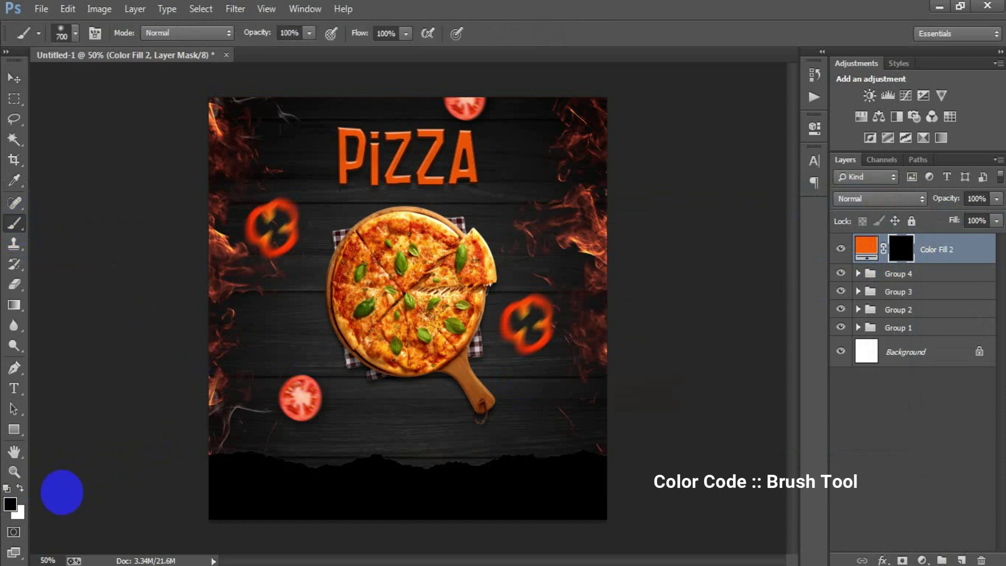
{"action": "left_click", "coordinate": [20, 489]}
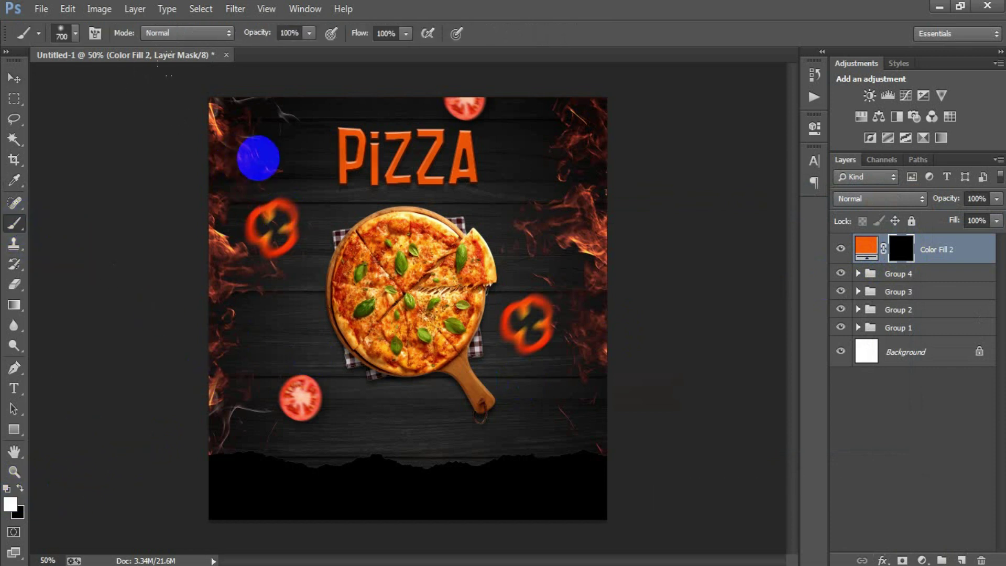
{"action": "left_click", "coordinate": [252, 154]}
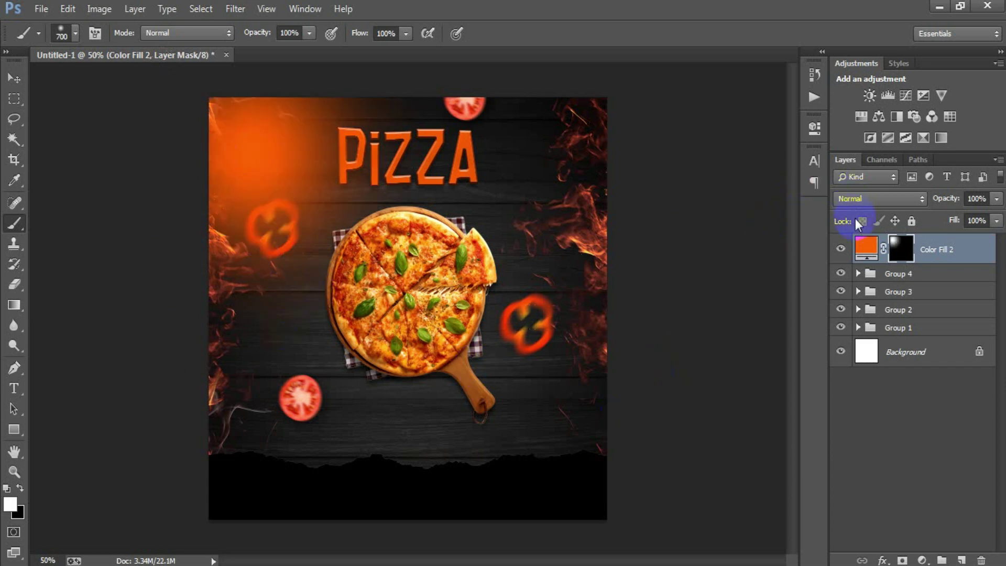
Blend Color Fill 2 as Linear Dodge (Add) at 45% opacity
{"action": "left_click", "coordinate": [860, 199]}
{"action": "left_click", "coordinate": [866, 156]}
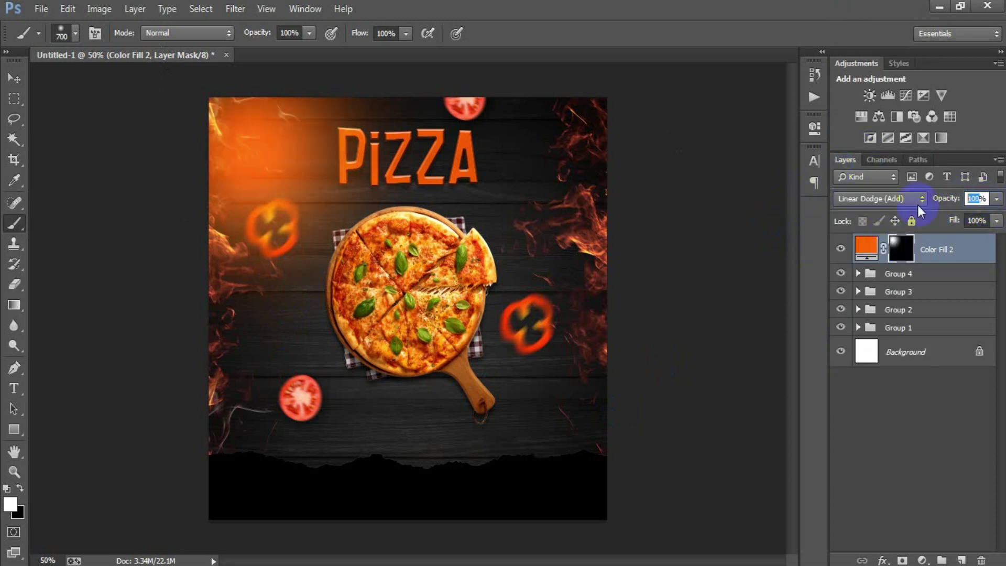
{"action": "type", "text": "45"}
{"action": "key", "text": "Return"}
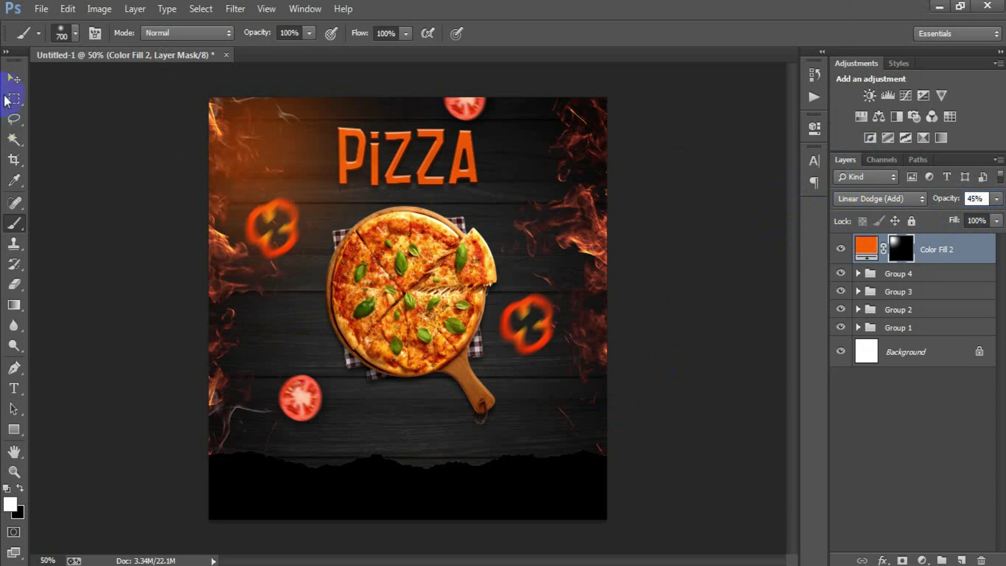
{"action": "left_click", "coordinate": [14, 78]}
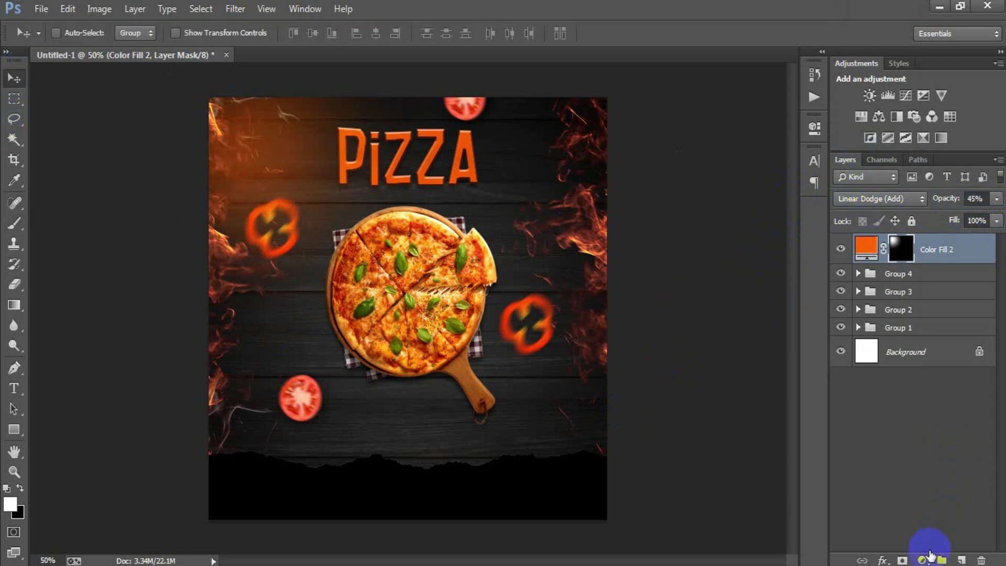
{"action": "left_click", "coordinate": [922, 561]}
Add an orange #ff723a Color Fill 3 layer with its mask filled black
{"action": "left_click", "coordinate": [908, 219]}
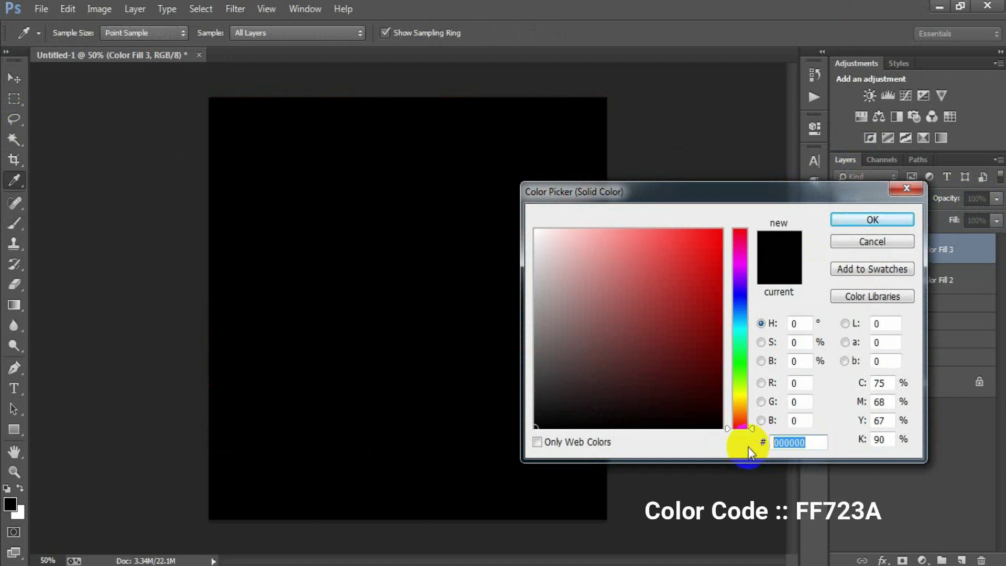
{"action": "type", "text": "ff"}
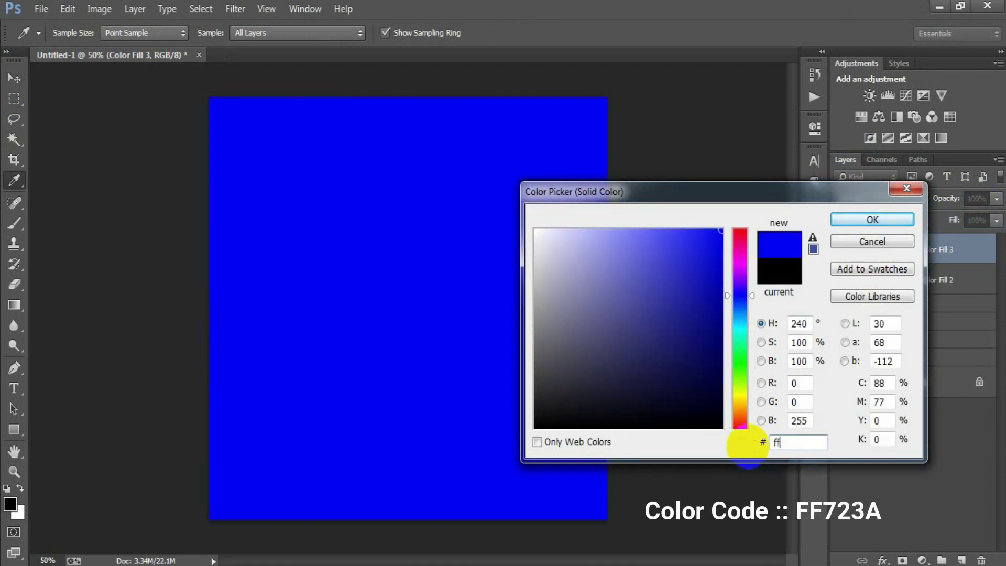
{"action": "type", "text": "72"}
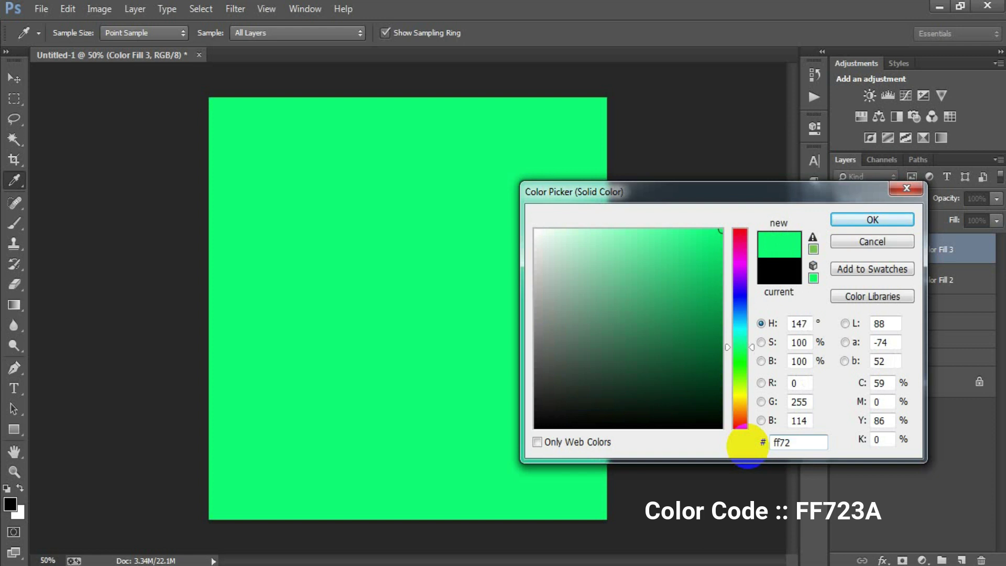
{"action": "type", "text": "3a"}
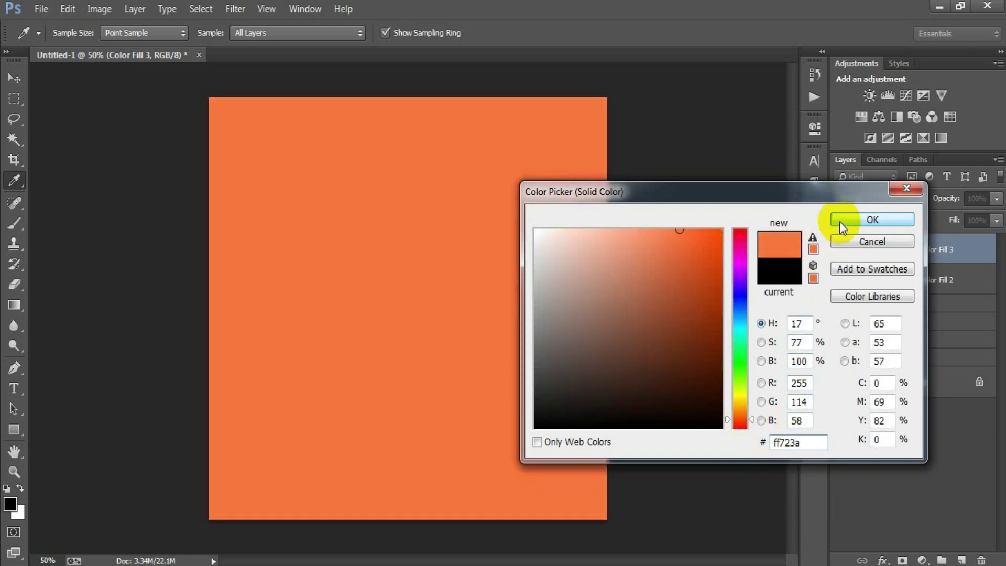
{"action": "left_click", "coordinate": [842, 224]}
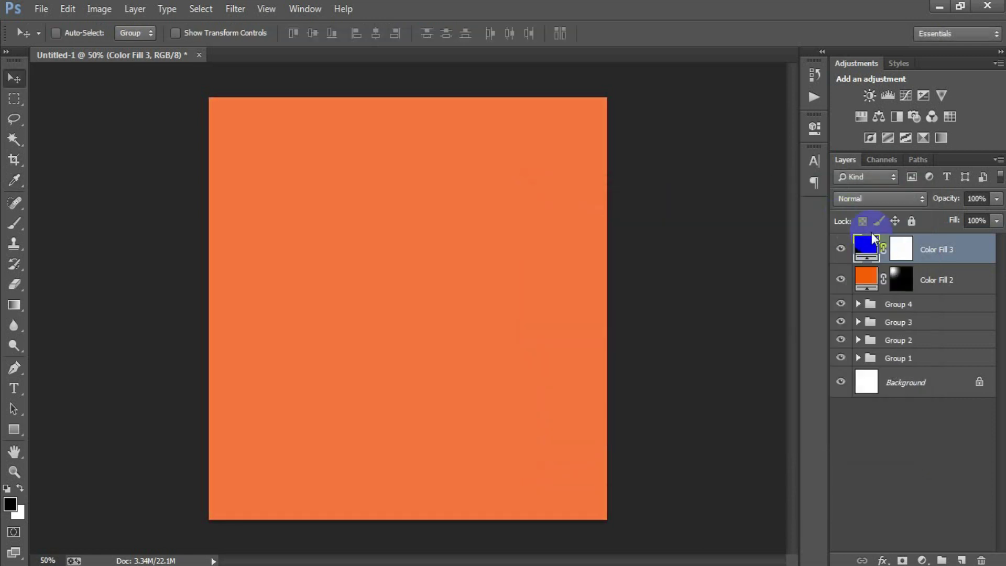
{"action": "left_click", "coordinate": [900, 253]}
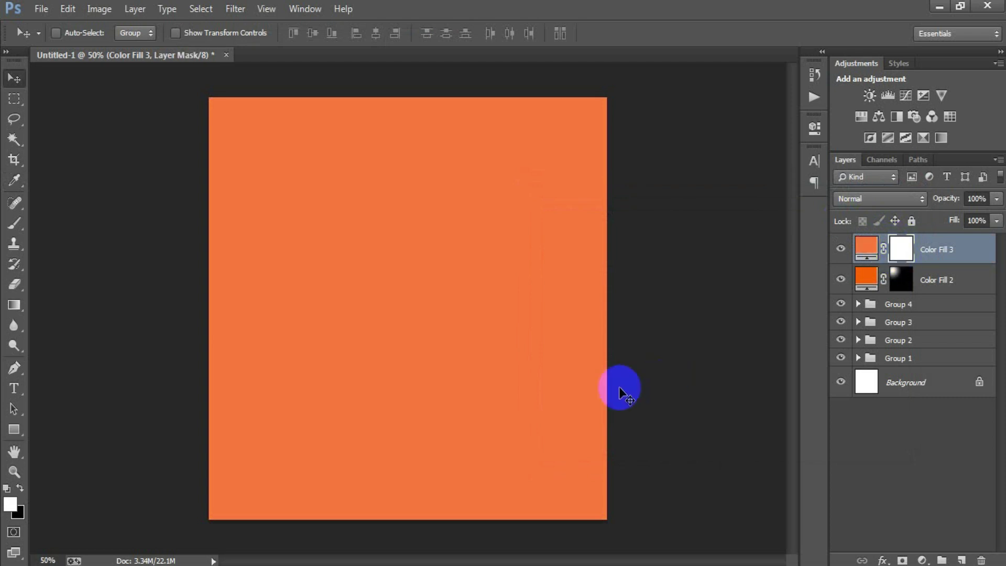
{"action": "left_click", "coordinate": [21, 489]}
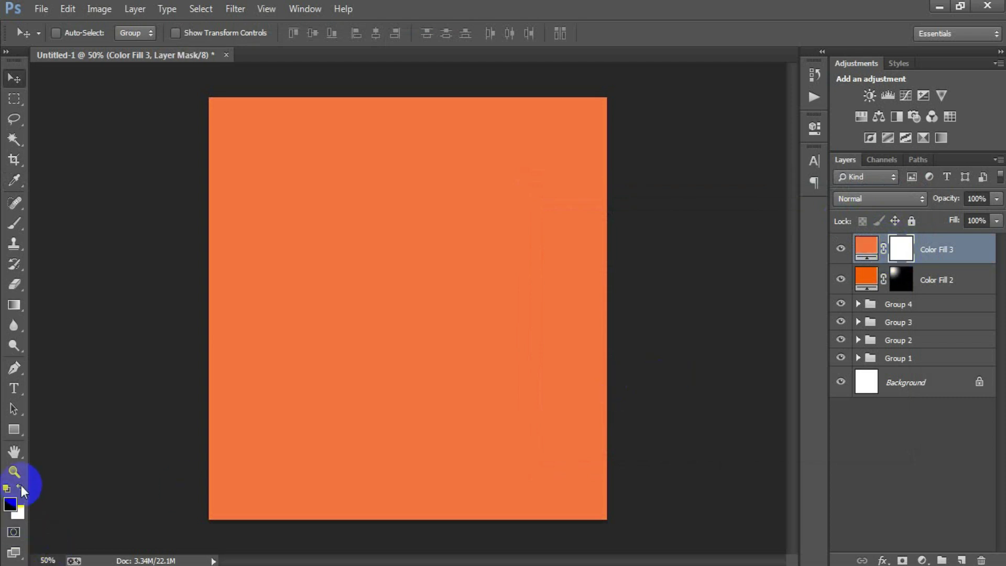
{"action": "key", "text": "alt+BackSpace"}
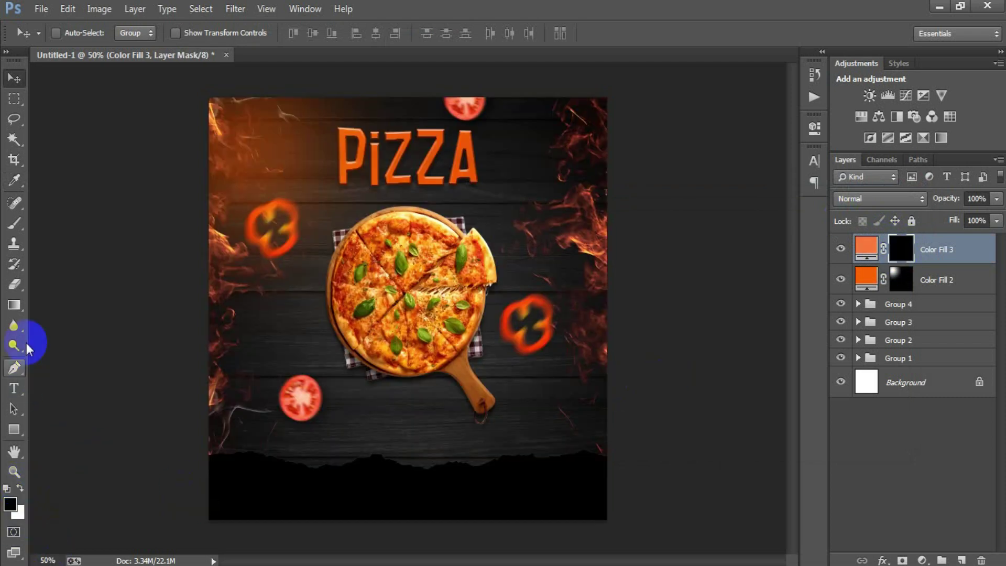
{"action": "left_click", "coordinate": [19, 223]}
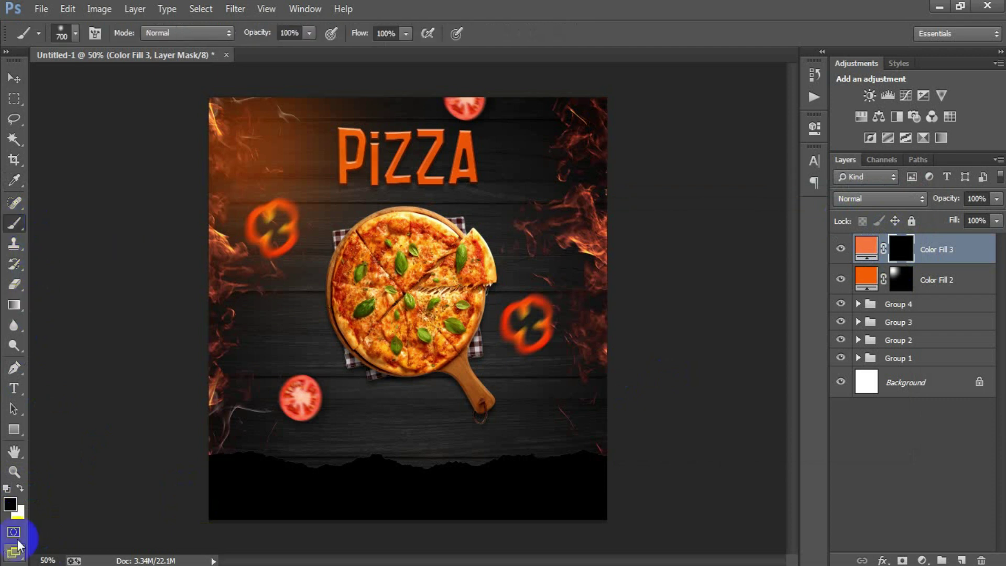
Paint white with a soft brush on the Color Fill 3 mask to reveal an upper-left glow
{"action": "left_click", "coordinate": [21, 488]}
{"action": "right_click", "coordinate": [465, 220]}
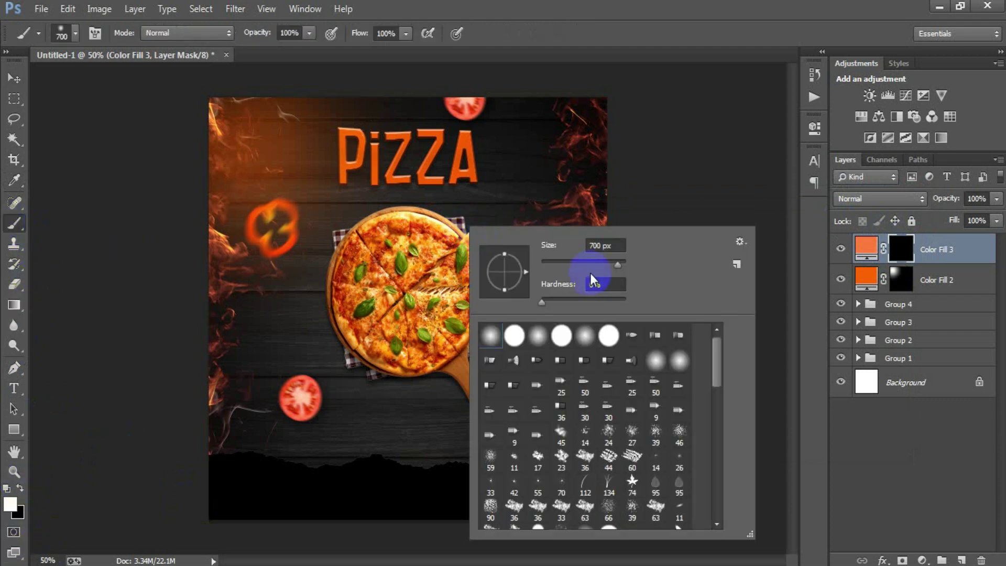
{"action": "left_click", "coordinate": [524, 41]}
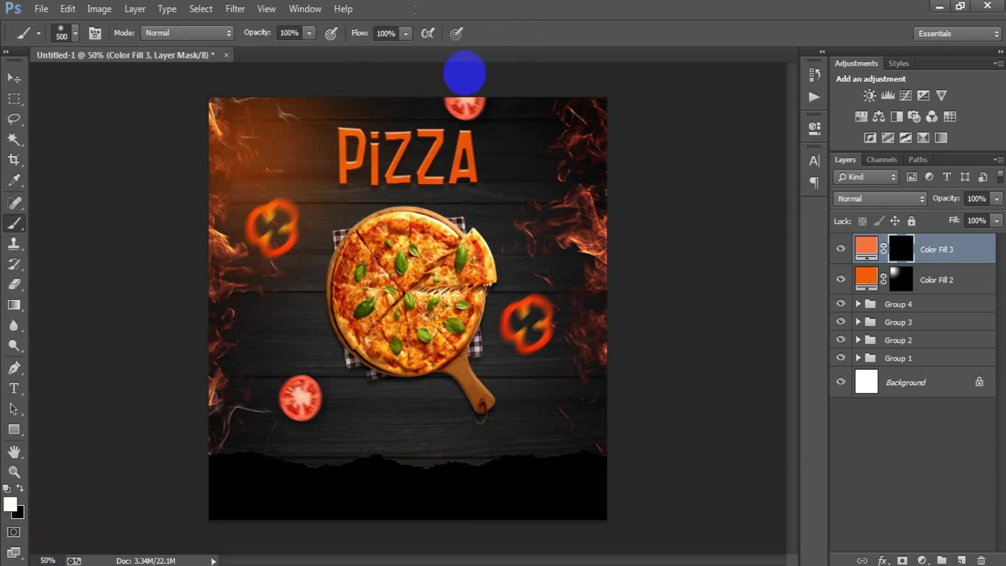
{"action": "left_click", "coordinate": [256, 148]}
{"action": "left_click", "coordinate": [14, 79]}
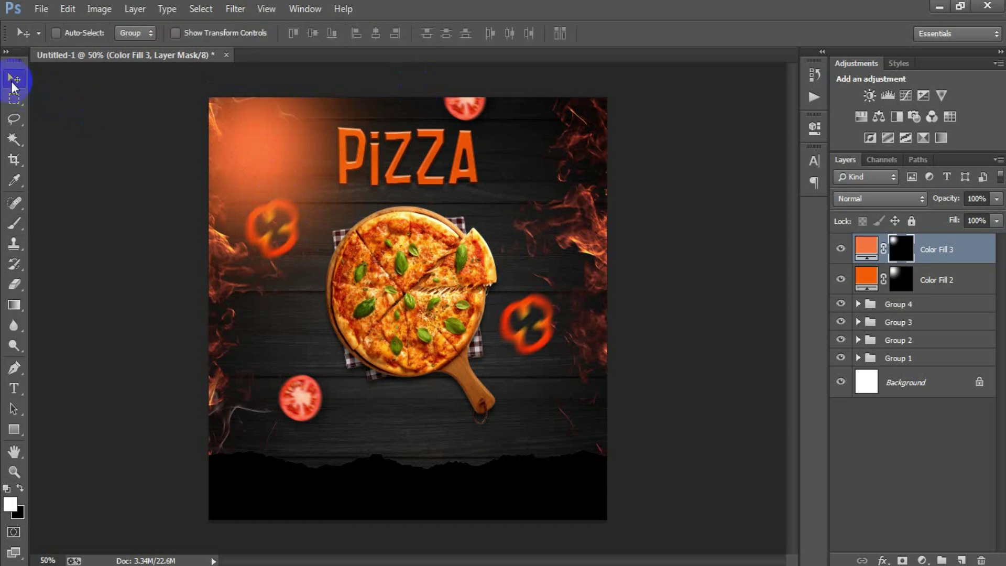
Blend Color Fill 3 as Screen at 45% and group it with Color Fill 2
{"action": "left_click", "coordinate": [844, 200]}
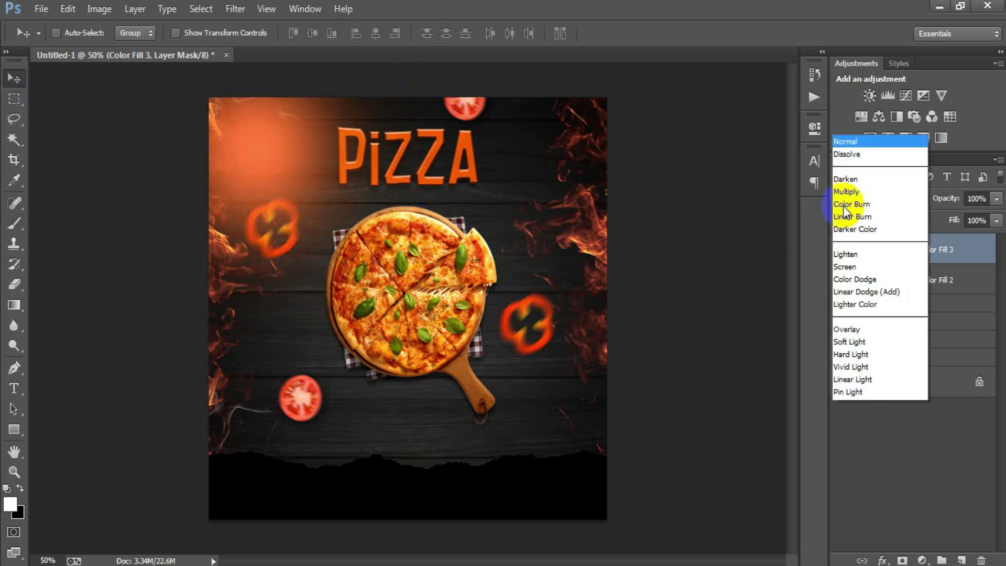
{"action": "left_click", "coordinate": [870, 130]}
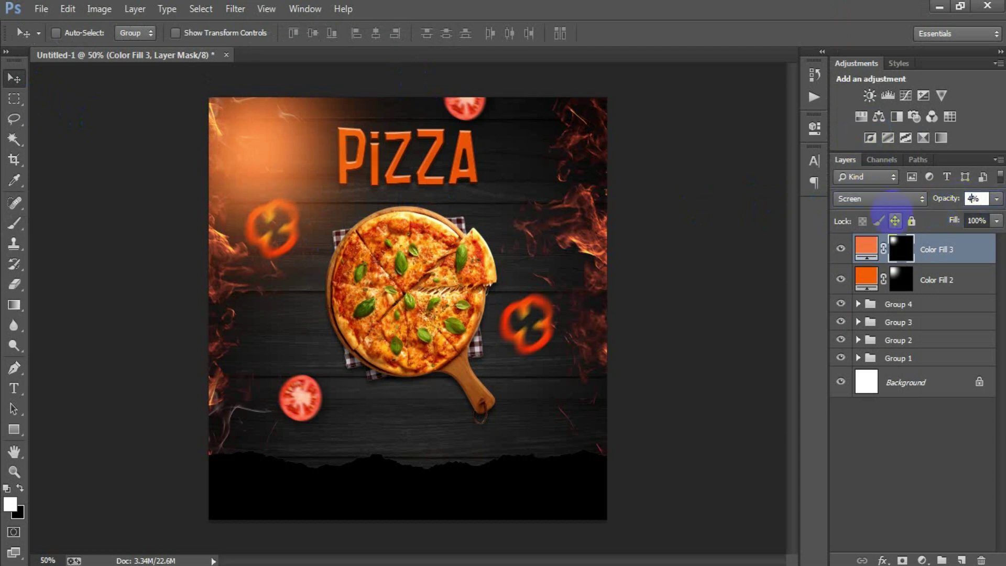
{"action": "type", "text": "5"}
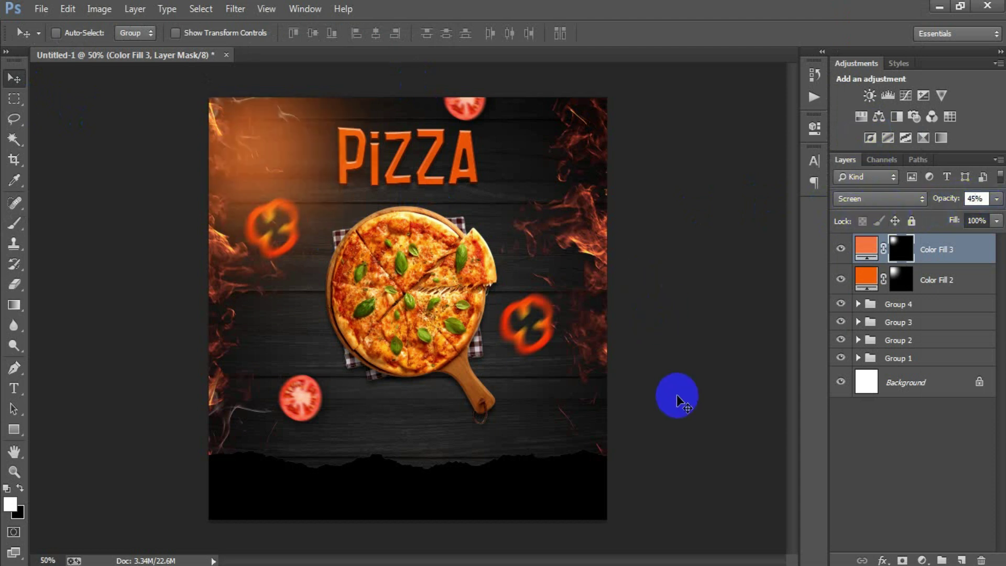
{"action": "left_click", "coordinate": [964, 275], "text": "shift"}
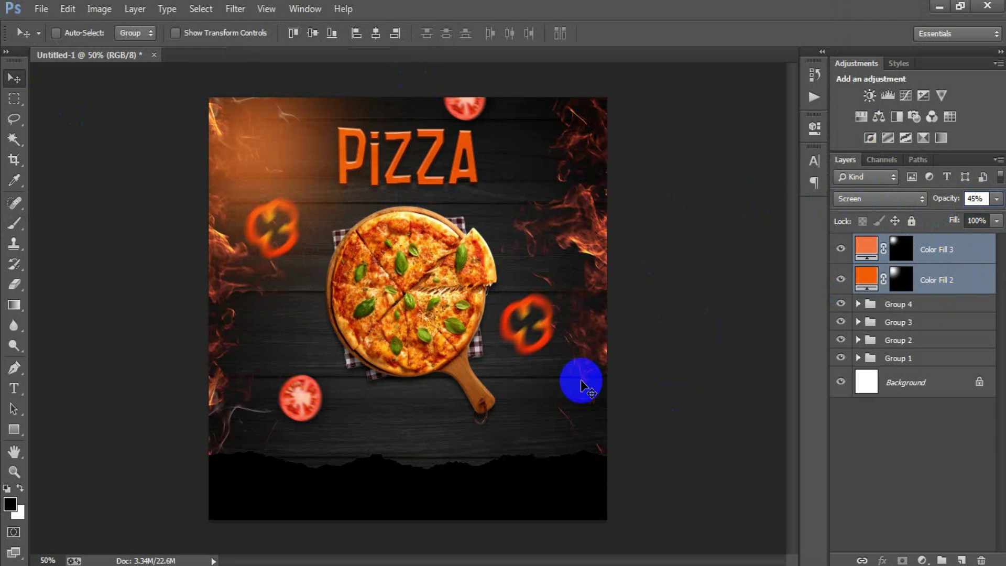
{"action": "key", "text": "ctrl+g"}
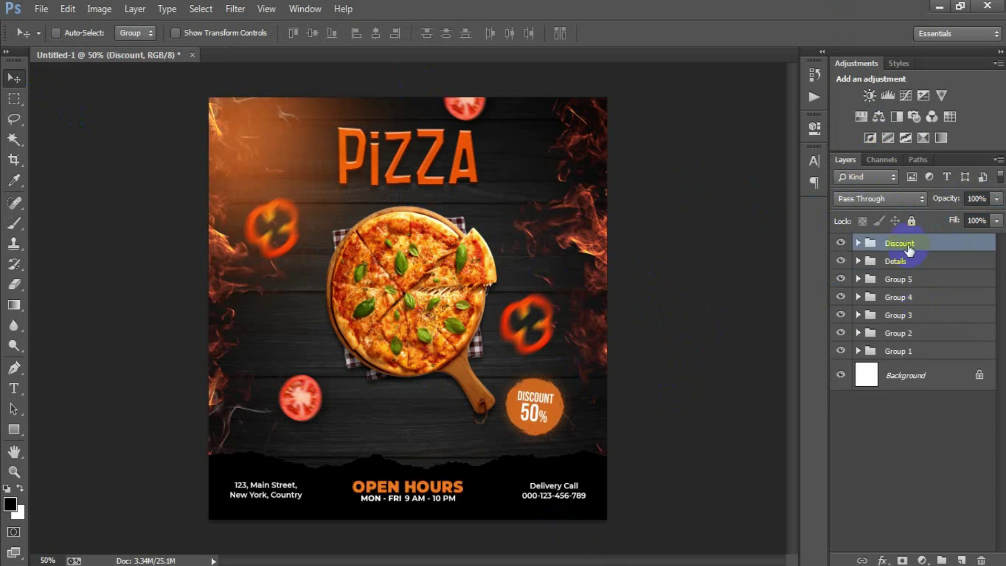
Toggle the Discount, Details and Group 5 glow visibility to compare the poster
{"action": "left_click", "coordinate": [842, 242]}
{"action": "left_click", "coordinate": [842, 260]}
{"action": "left_click", "coordinate": [841, 260]}
{"action": "left_click", "coordinate": [853, 286]}
{"action": "left_click", "coordinate": [842, 279]}
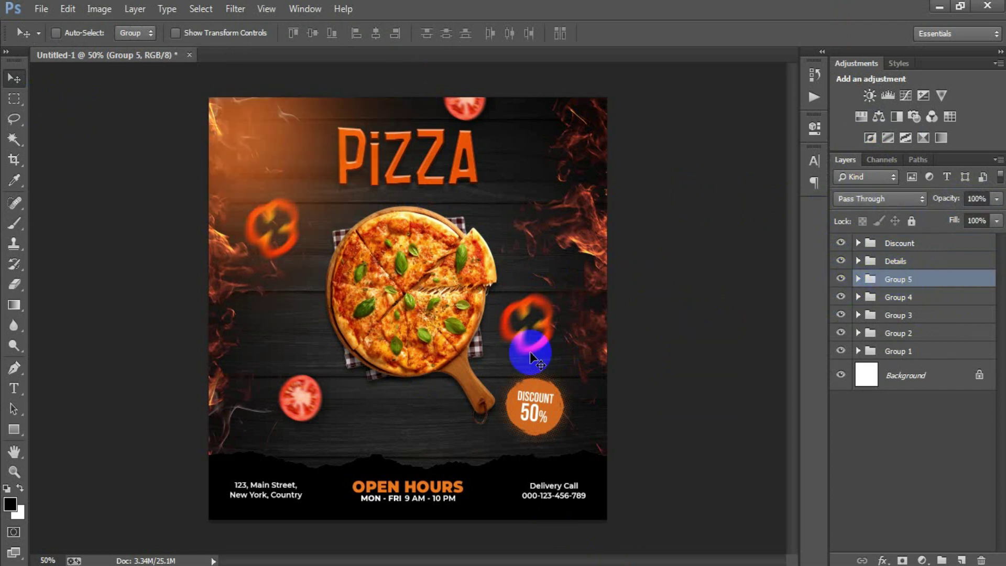
Scale the Group 5 glow to about 188% and shift it down and right
{"action": "key", "text": "ctrl+t"}
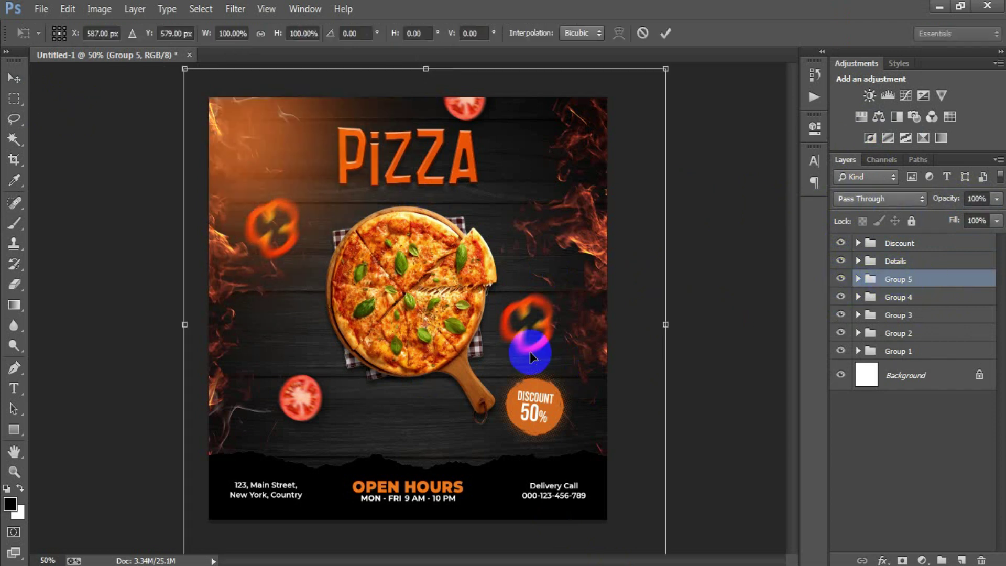
{"action": "key", "text": "ctrl+minus"}
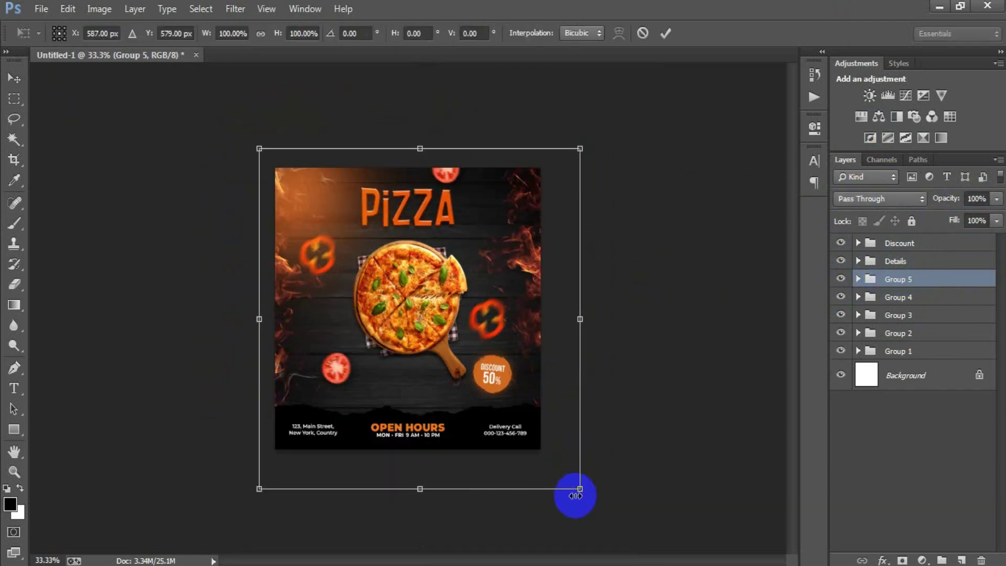
{"action": "left_click_drag", "start_coordinate": [580, 489], "coordinate": [620, 507]}
{"action": "left_click_drag", "start_coordinate": [380, 355], "coordinate": [449, 404]}
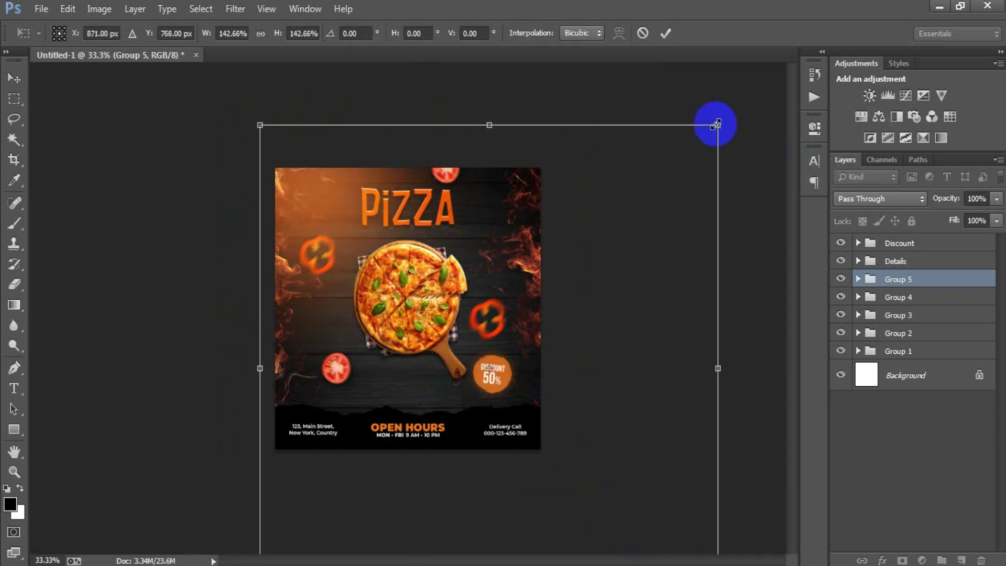
{"action": "left_click_drag", "start_coordinate": [716, 126], "coordinate": [755, 83]}
{"action": "mouse_move", "coordinate": [685, 224]}
{"action": "left_mouse_down"}
{"action": "mouse_move", "coordinate": [678, 290]}
{"action": "mouse_move", "coordinate": [705, 314]}
{"action": "mouse_move", "coordinate": [662, 298]}
{"action": "left_mouse_up"}
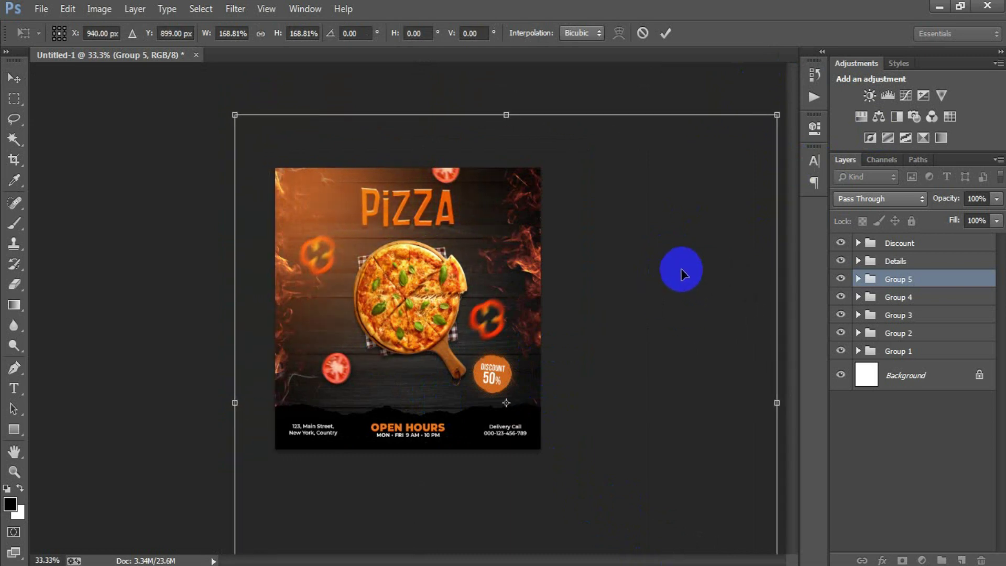
{"action": "left_click_drag", "start_coordinate": [777, 114], "coordinate": [813, 85]}
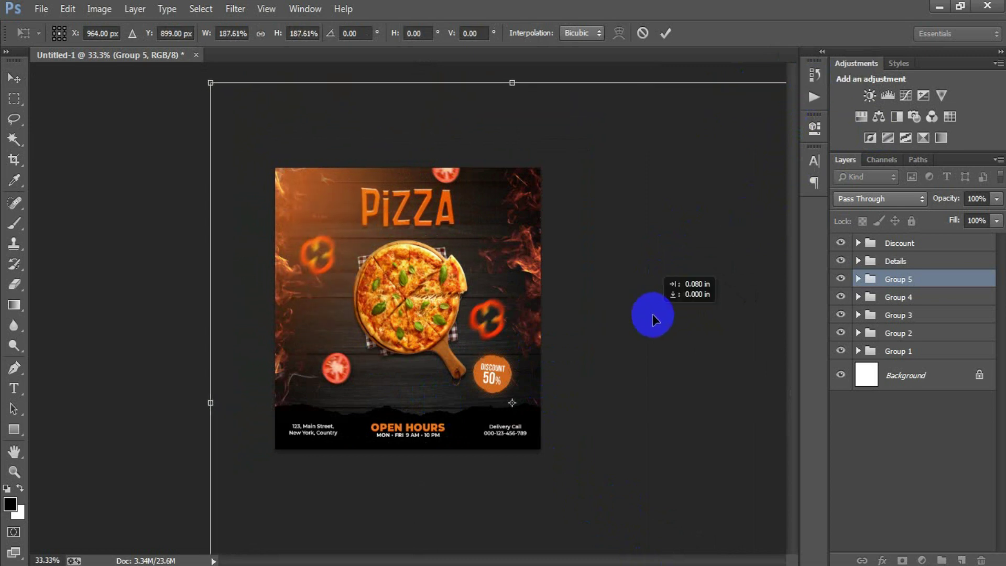
{"action": "left_click_drag", "start_coordinate": [644, 310], "coordinate": [661, 325]}
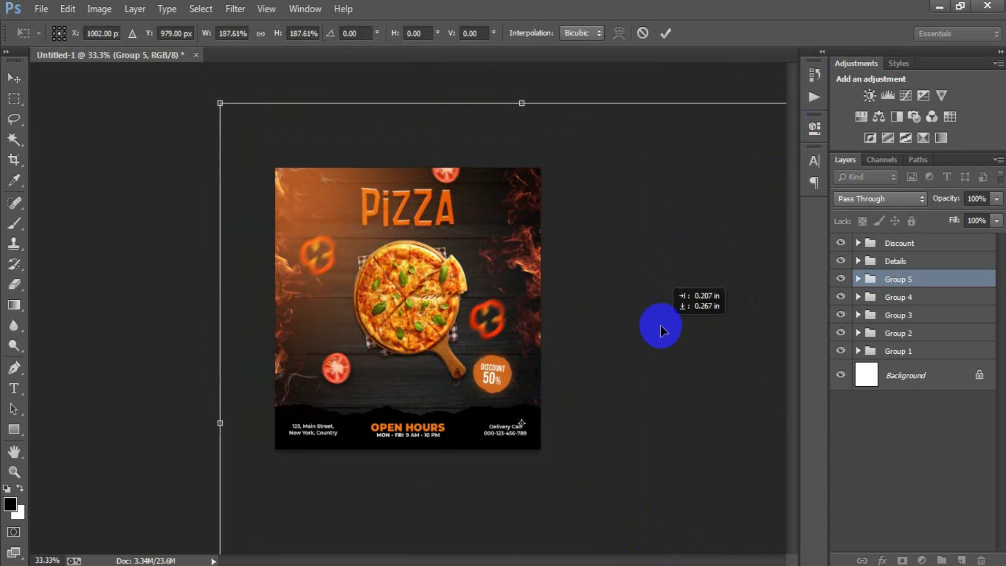
{"action": "left_click", "coordinate": [665, 40]}
{"action": "key", "text": "ctrl+plus"}
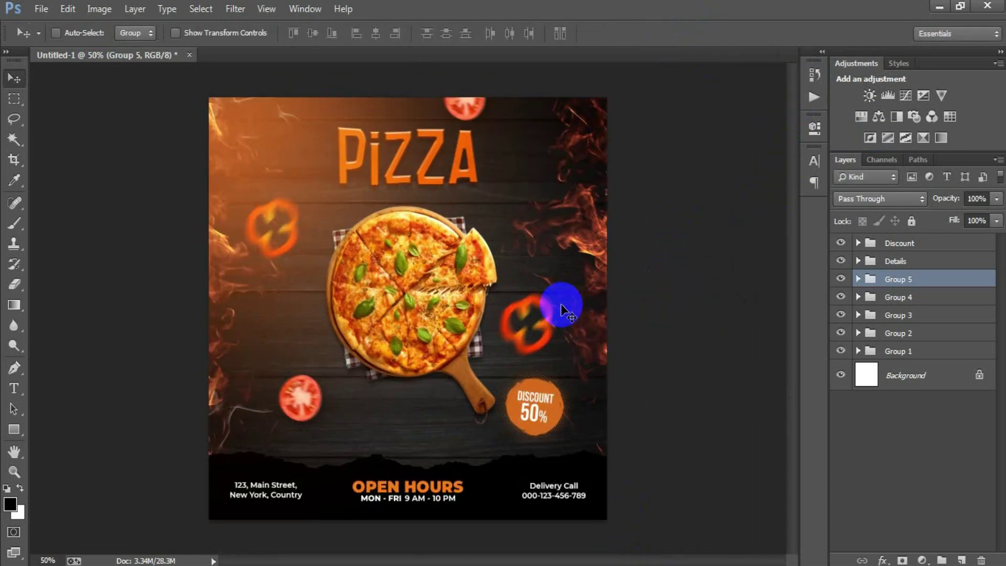
{"action": "scroll", "coordinate": [561, 304], "scroll_direction": "up", "scroll_amount": 1}
{"action": "scroll", "coordinate": [561, 303], "scroll_direction": "down", "scroll_amount": 1}
{"action": "left_click", "coordinate": [842, 351]}
{"action": "left_click", "coordinate": [858, 351]}
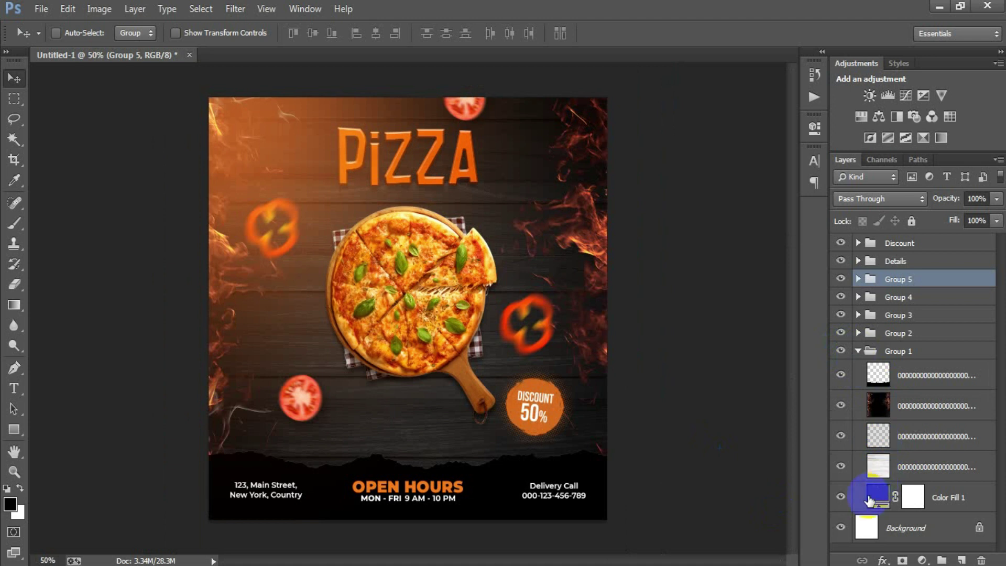
{"action": "left_click", "coordinate": [841, 375]}
{"action": "left_click", "coordinate": [841, 466]}
{"action": "left_click", "coordinate": [841, 496]}
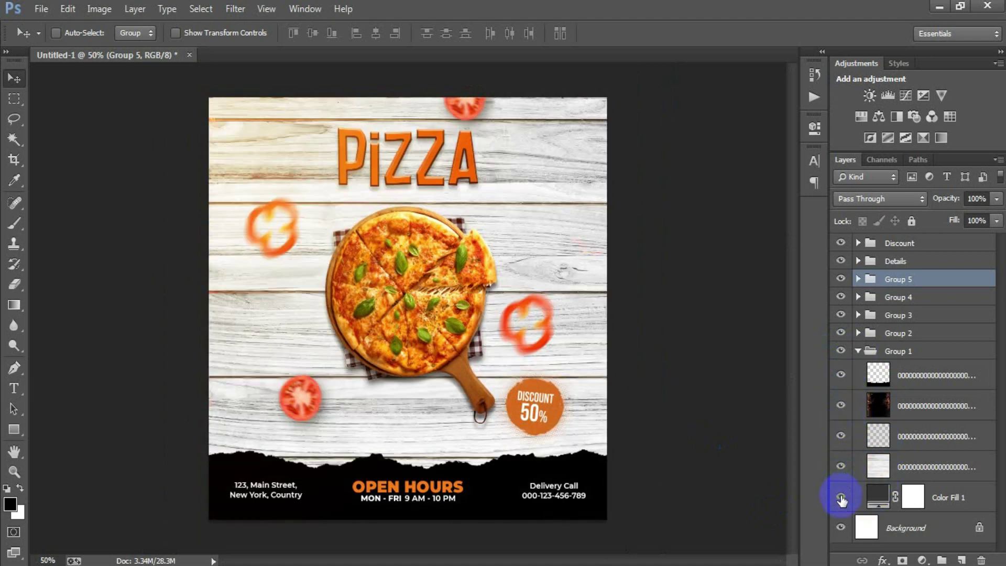
{"action": "left_click", "coordinate": [858, 351]}
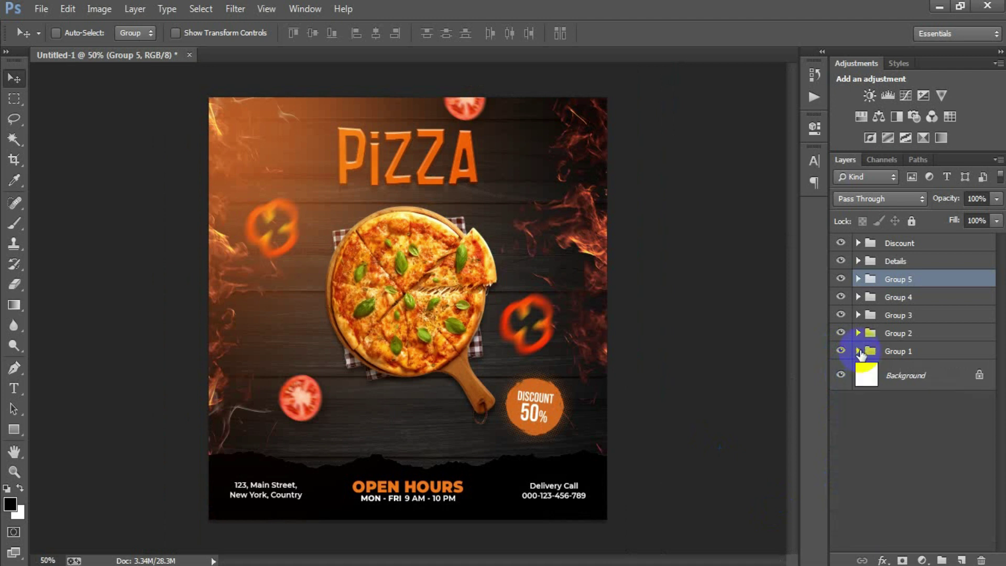
{"action": "left_click", "coordinate": [895, 243]}
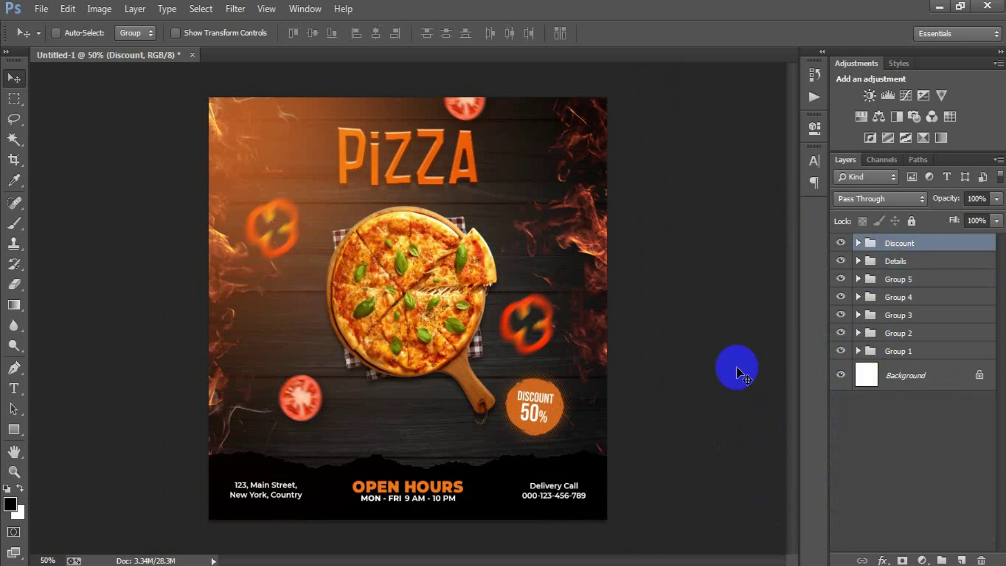
{"action": "key", "text": "ctrl+plus"}
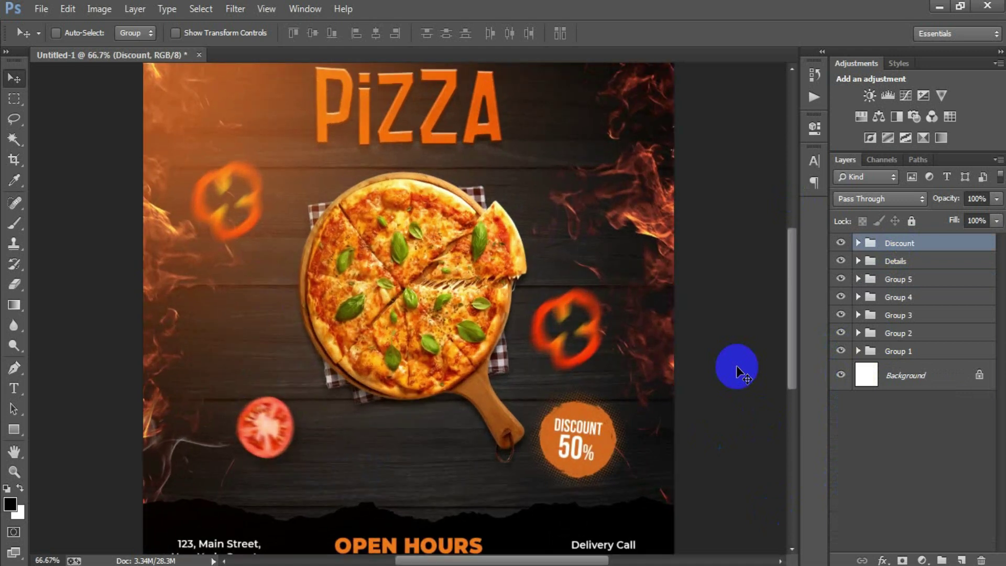
{"action": "key", "text": "ctrl+minus"}
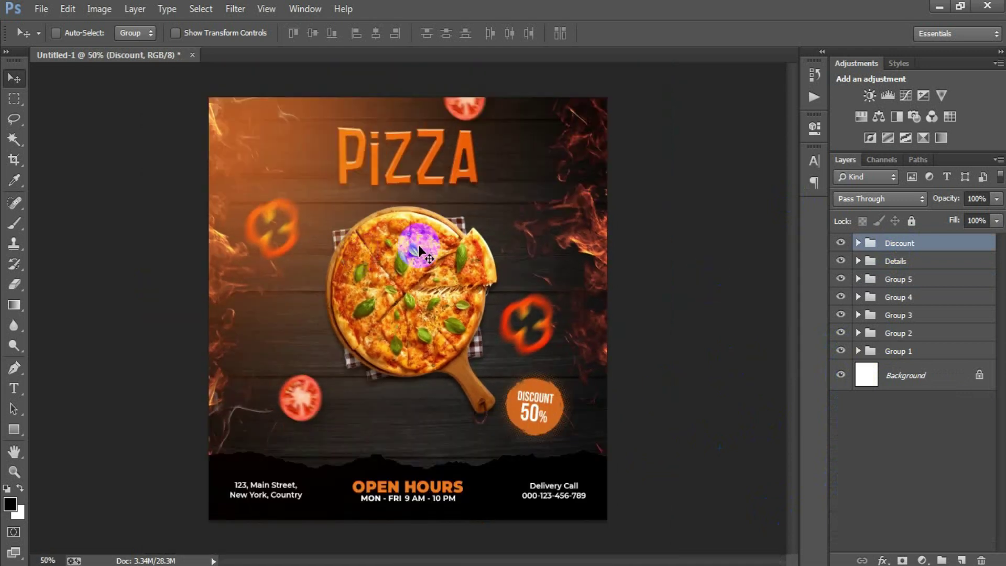